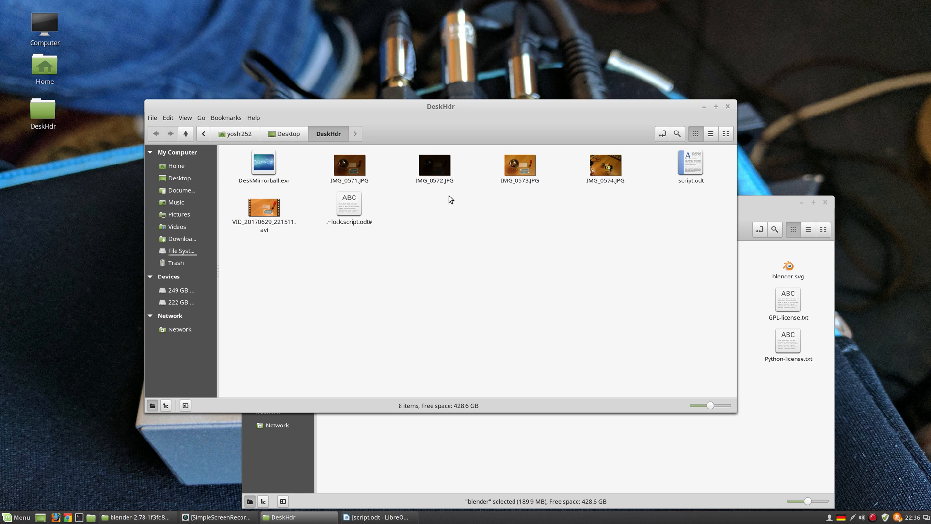
# - View the mirror ball photos IMG_0573.JPG, IMG_0571.JPG and IMG_0572.JPG one after another, closing each
pyautogui.click(524, 168)
pyautogui.doubleClick(523, 169)
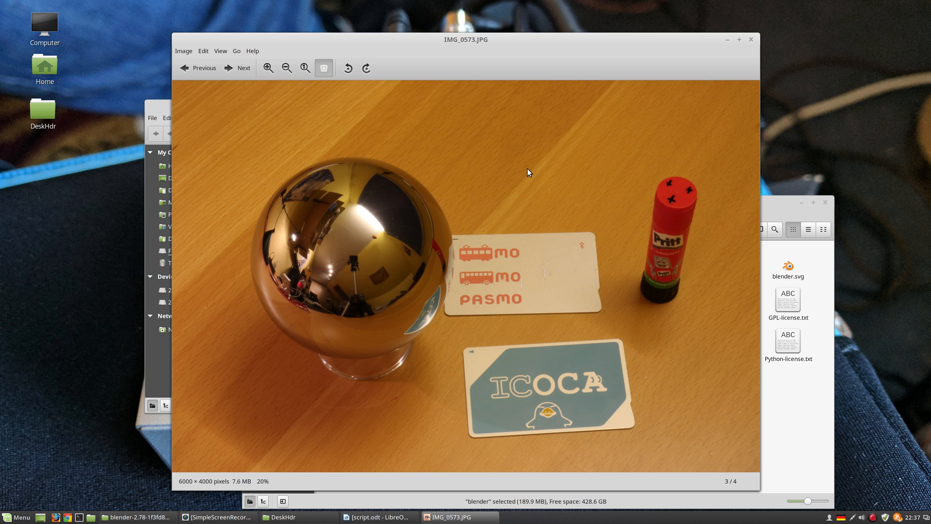
pyautogui.click(751, 40)
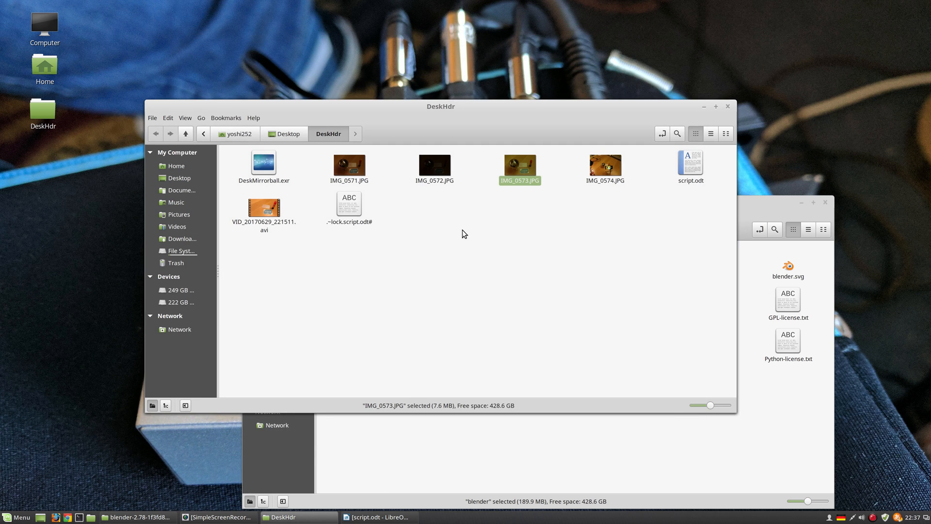
pyautogui.click(466, 231)
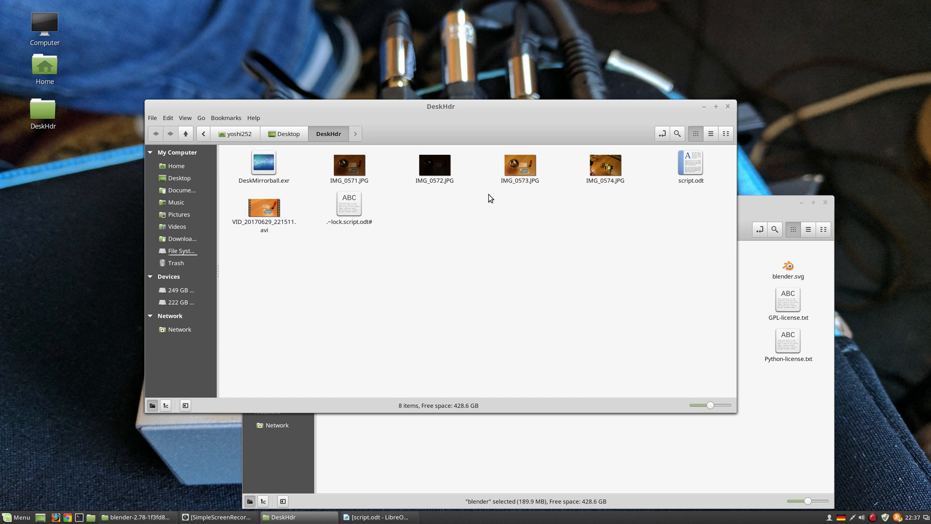
pyautogui.doubleClick(349, 166)
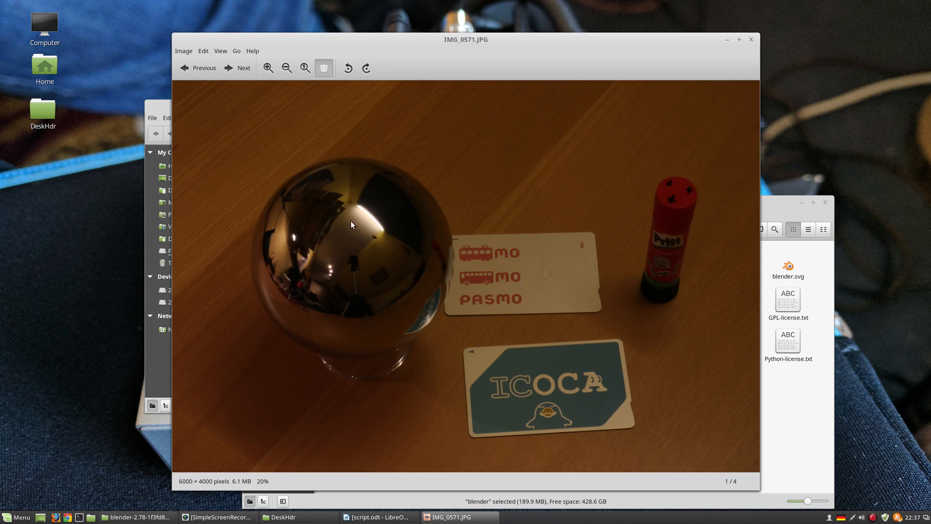
pyautogui.click(751, 40)
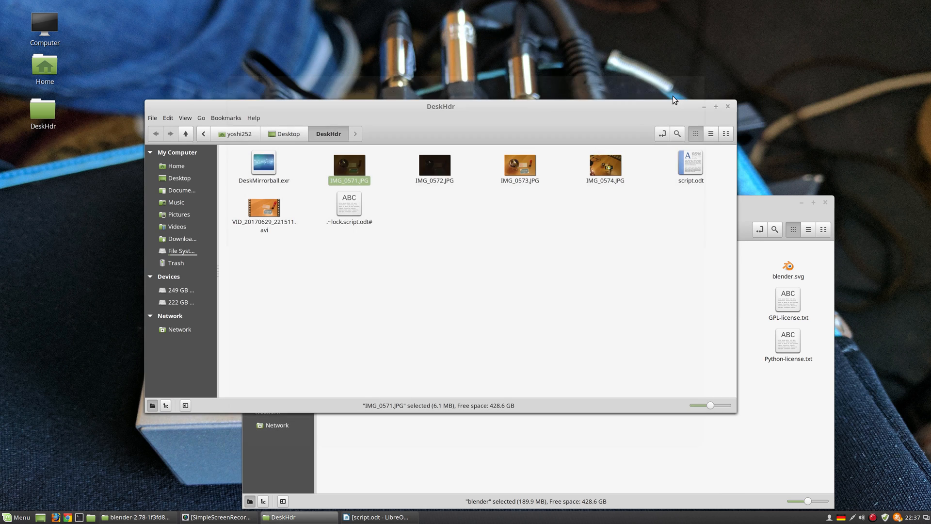
pyautogui.doubleClick(436, 166)
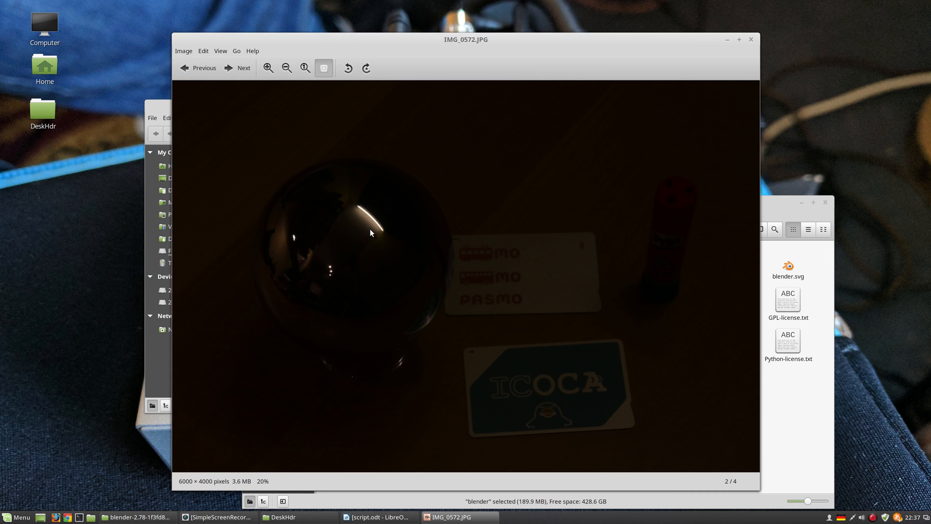
pyautogui.click(751, 40)
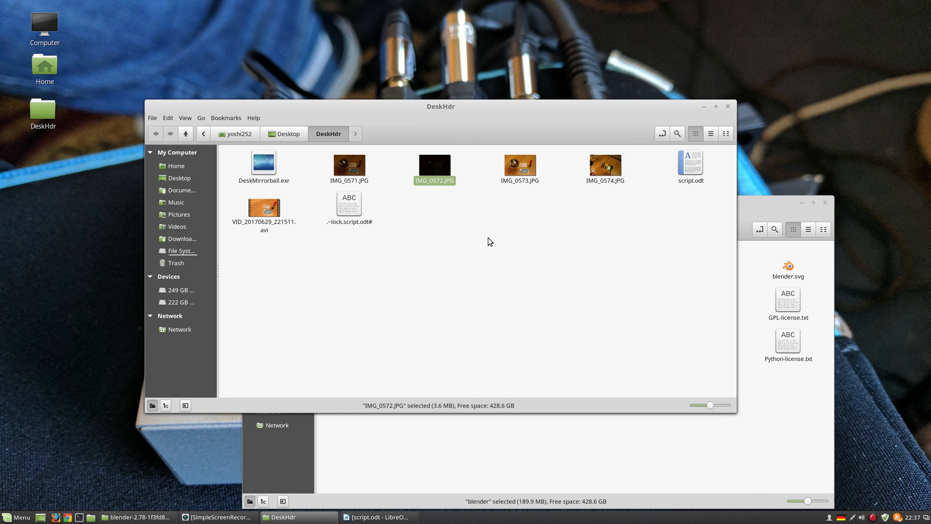
pyautogui.click(371, 161)
pyautogui.moveTo(321, 154); pyautogui.dragTo(538, 172)
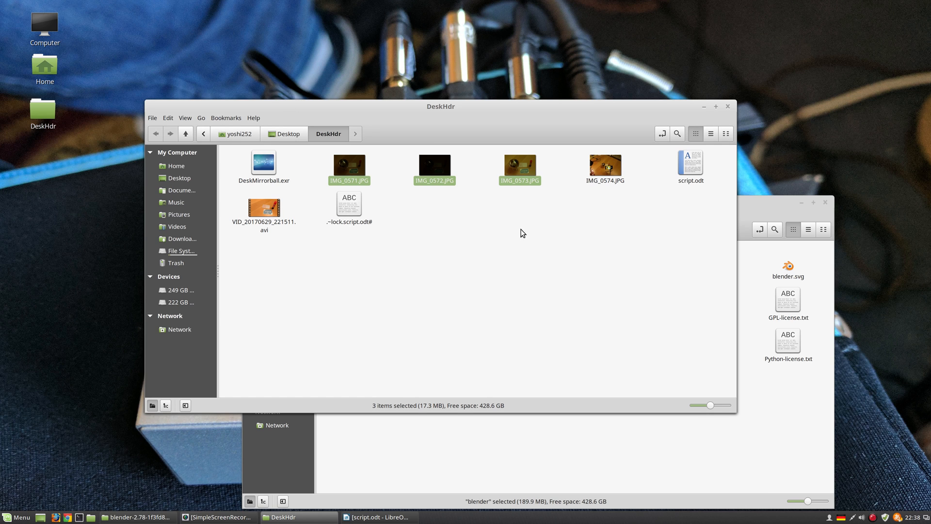
pyautogui.click(522, 233)
pyautogui.click(349, 166)
pyautogui.click(435, 167)
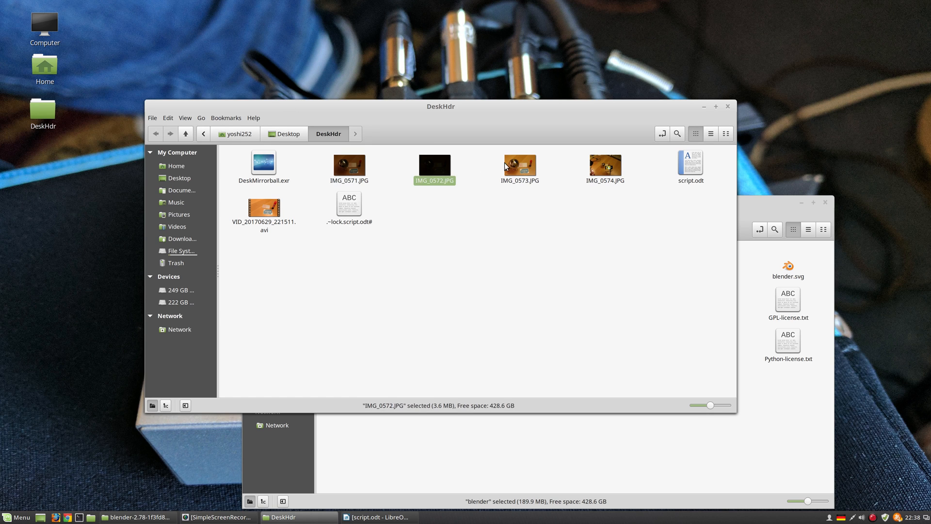
pyautogui.click(517, 187)
pyautogui.click(502, 206)
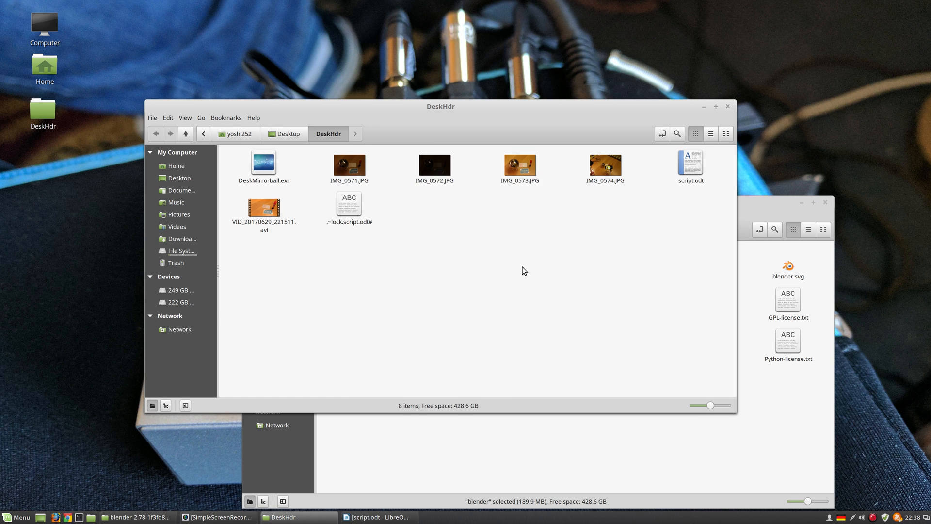
# - Find Luminance HDR among the installed applications and launch it
pyautogui.click(17, 516)
pyautogui.write('l')
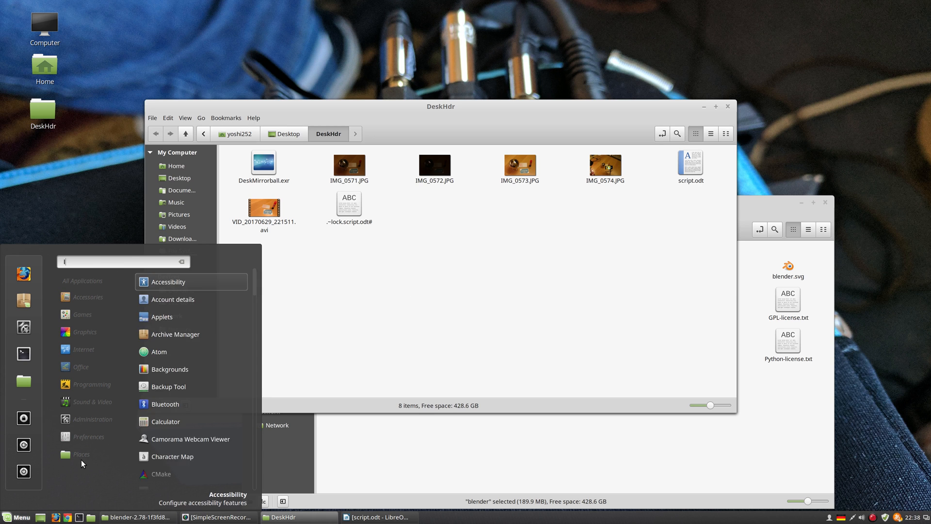
pyautogui.write('uminac')
pyautogui.press('BackSpace')
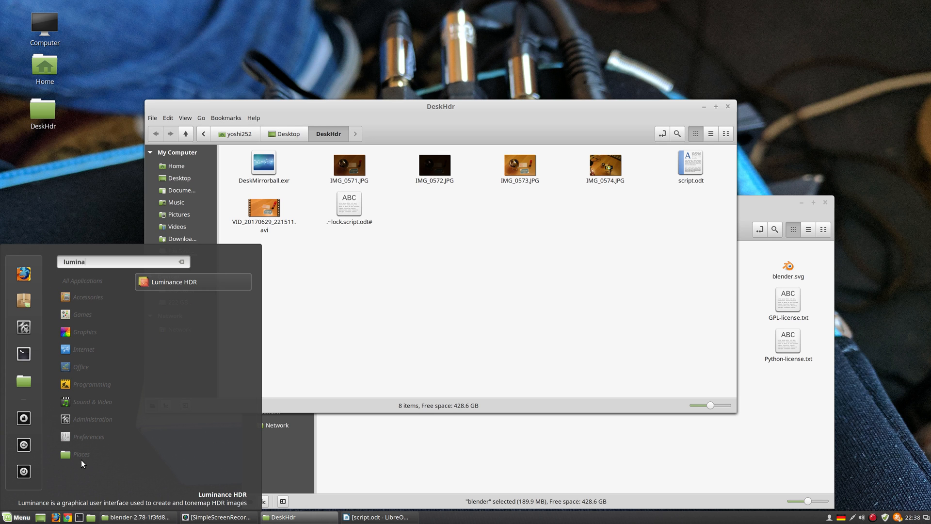
pyautogui.press('Return')
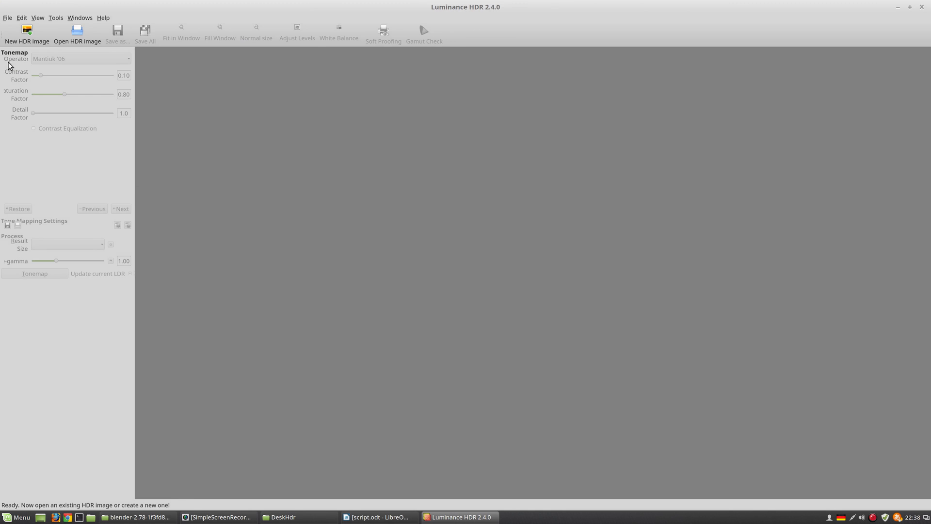
# - Start a new HDR image and load IMG_0571.JPG, IMG_0572.JPG and IMG_0573.JPG as its input exposures
pyautogui.click(26, 32)
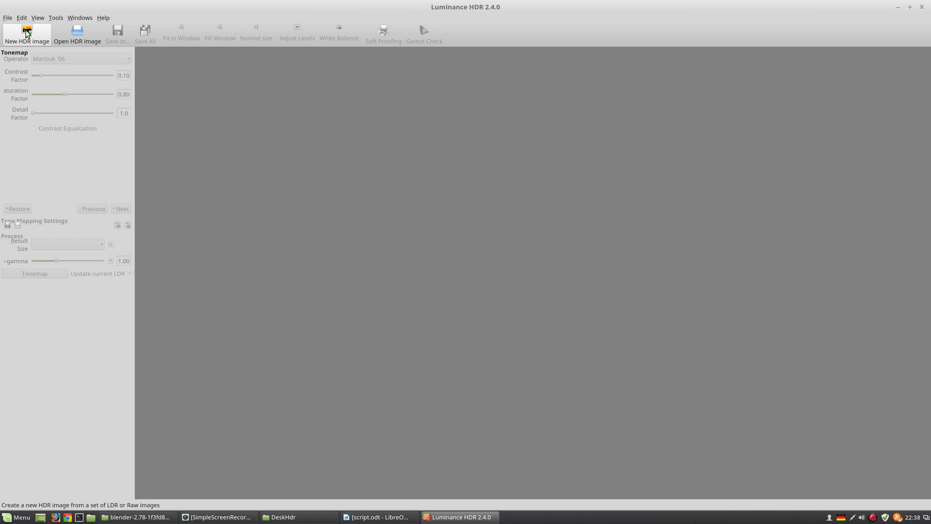
pyautogui.click(461, 210)
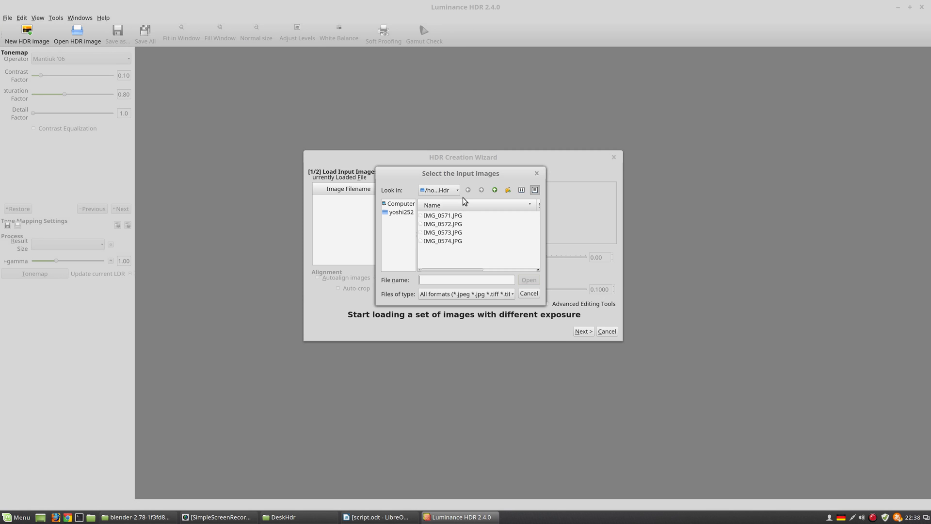
pyautogui.click(461, 215)
pyautogui.keyDown('shift'); pyautogui.click(453, 232); pyautogui.keyUp('shift')
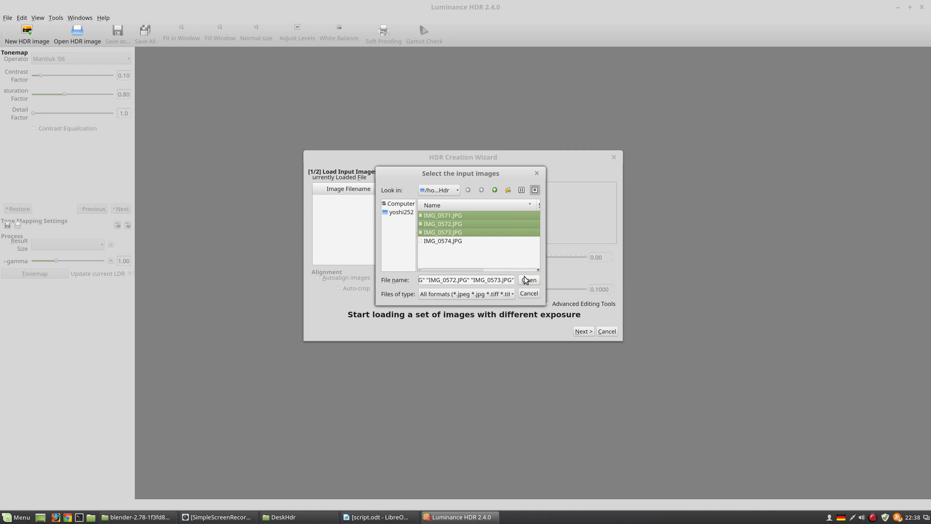
pyautogui.click(528, 280)
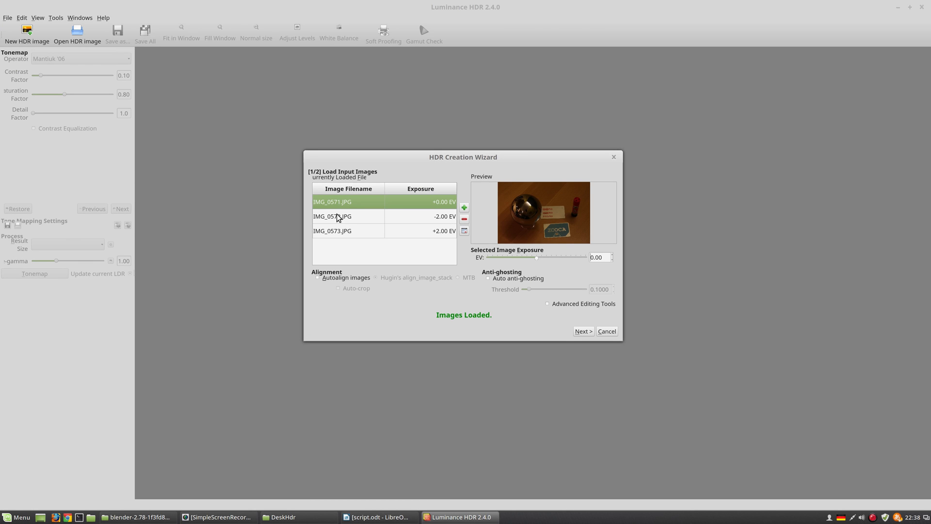
# - Check the preview and exposure of each loaded photo, and create the HDR image with the predefined Profile 1
pyautogui.click(338, 216)
pyautogui.click(343, 232)
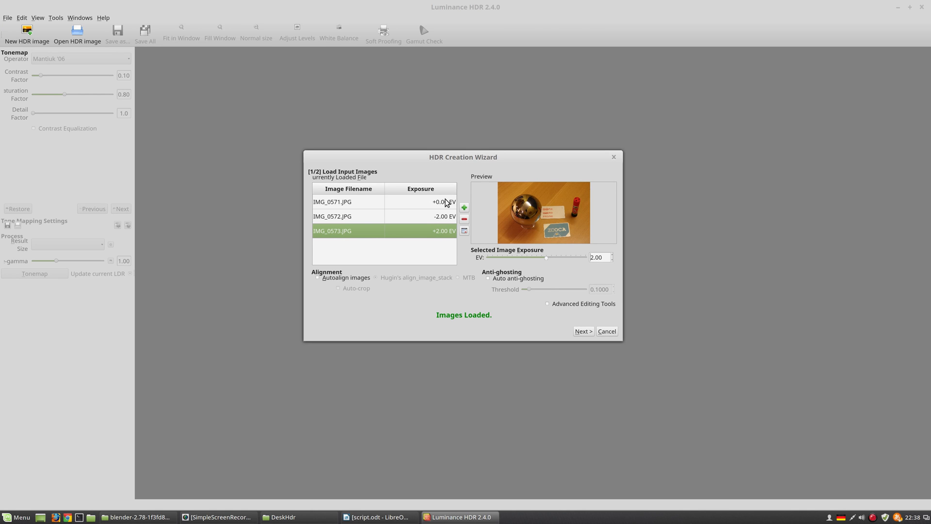
pyautogui.click(361, 214)
pyautogui.click(362, 202)
pyautogui.click(359, 216)
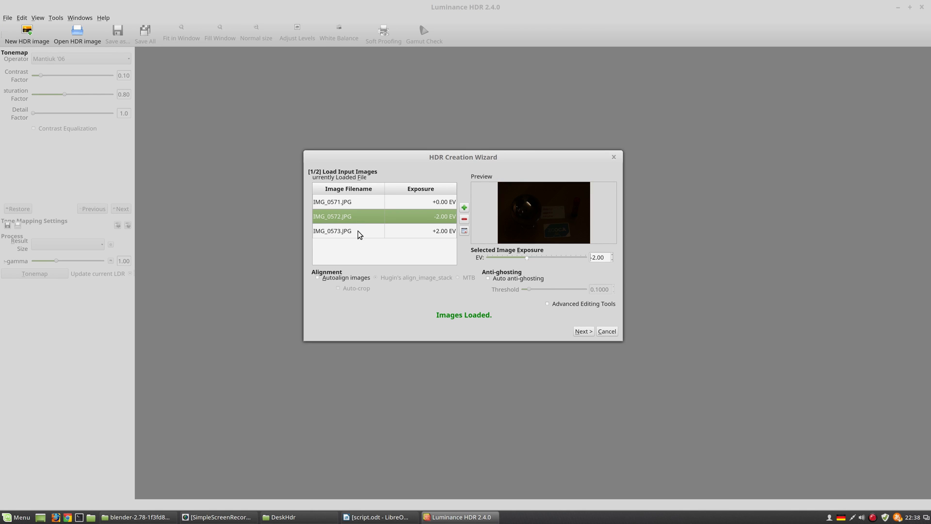
pyautogui.click(359, 232)
pyautogui.click(582, 331)
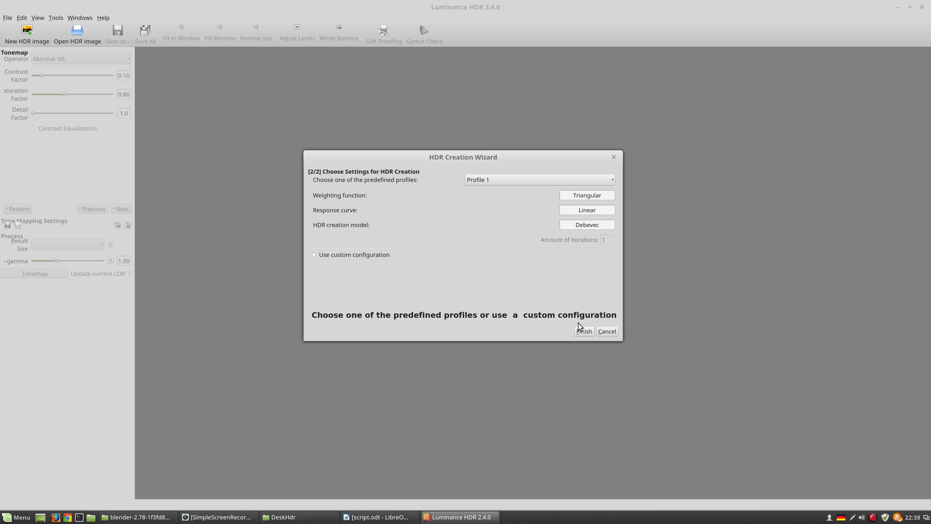
pyautogui.click(589, 332)
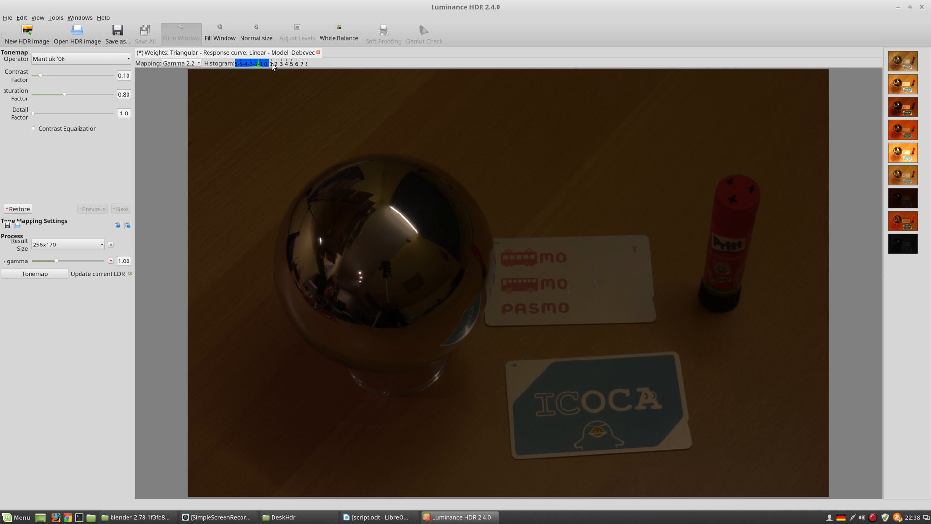
# - Brighten the preview by adjusting the histogram range, and crop the image to a tight rectangular selection around the mirror ball
pyautogui.moveTo(268, 65)
pyautogui.mouseDown()
pyautogui.moveTo(256, 65)
pyautogui.moveTo(243, 95)
pyautogui.moveTo(257, 65)
pyautogui.mouseUp()
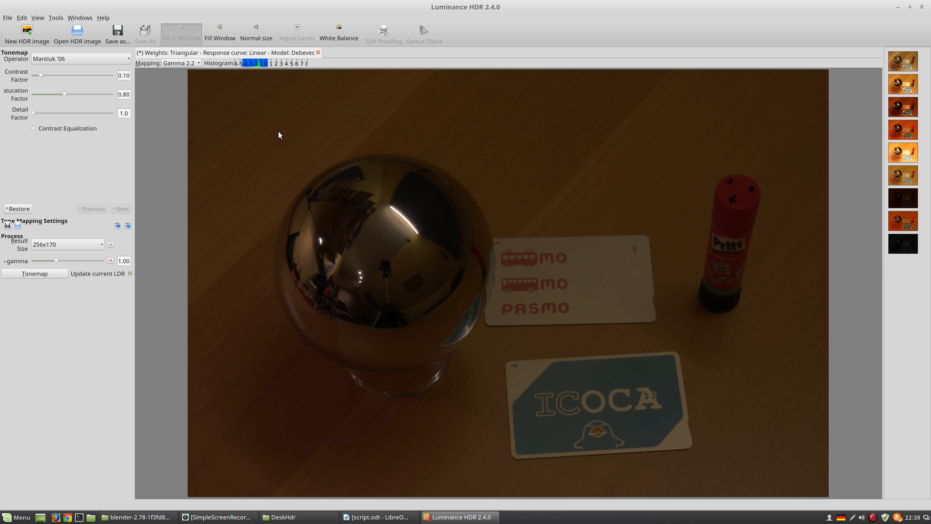
pyautogui.moveTo(262, 64); pyautogui.dragTo(255, 63)
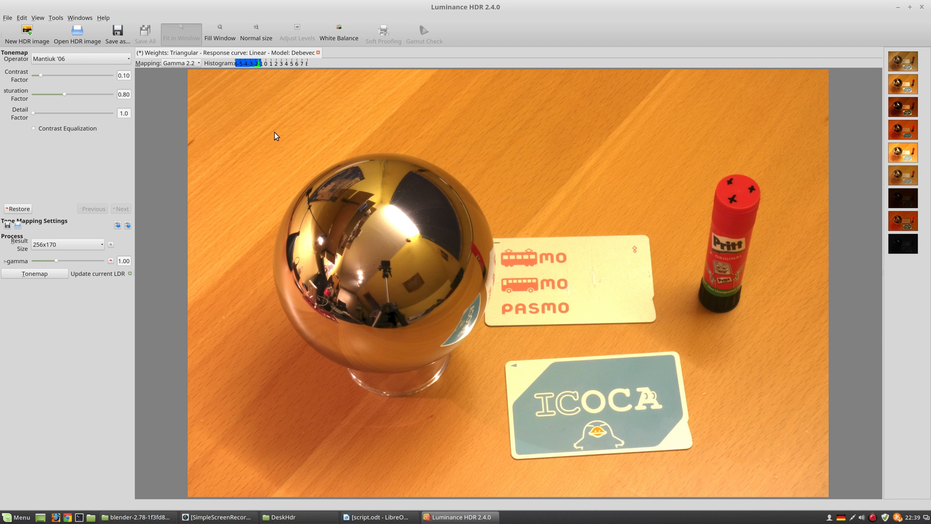
pyautogui.moveTo(261, 135); pyautogui.dragTo(496, 368)
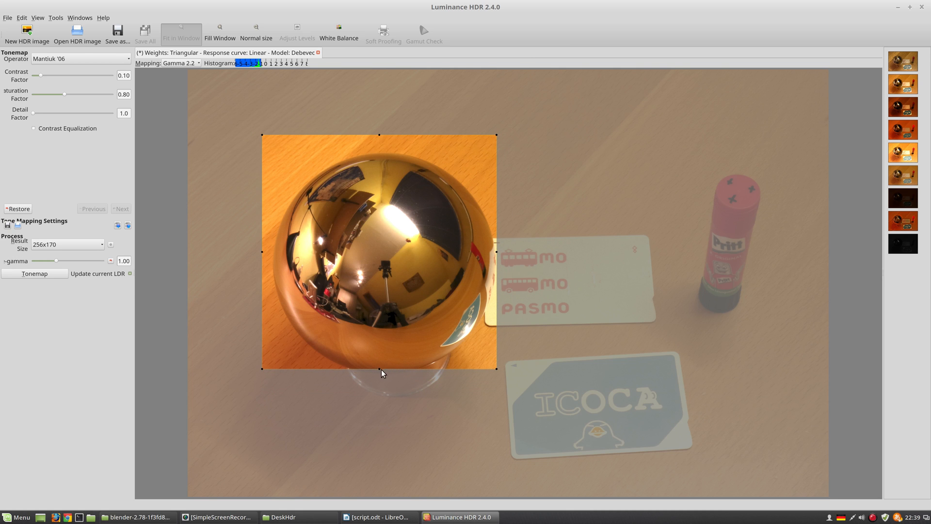
pyautogui.moveTo(379, 369); pyautogui.dragTo(412, 374)
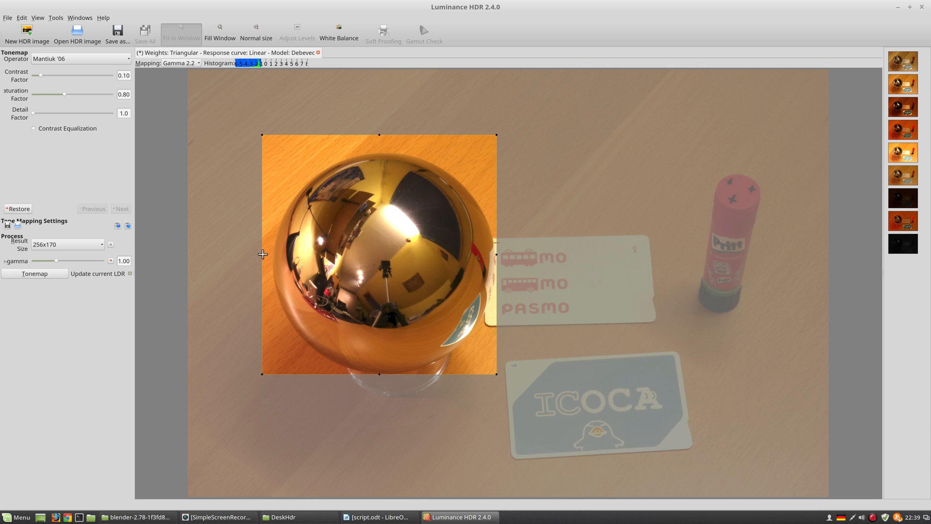
pyautogui.moveTo(262, 255); pyautogui.dragTo(272, 256)
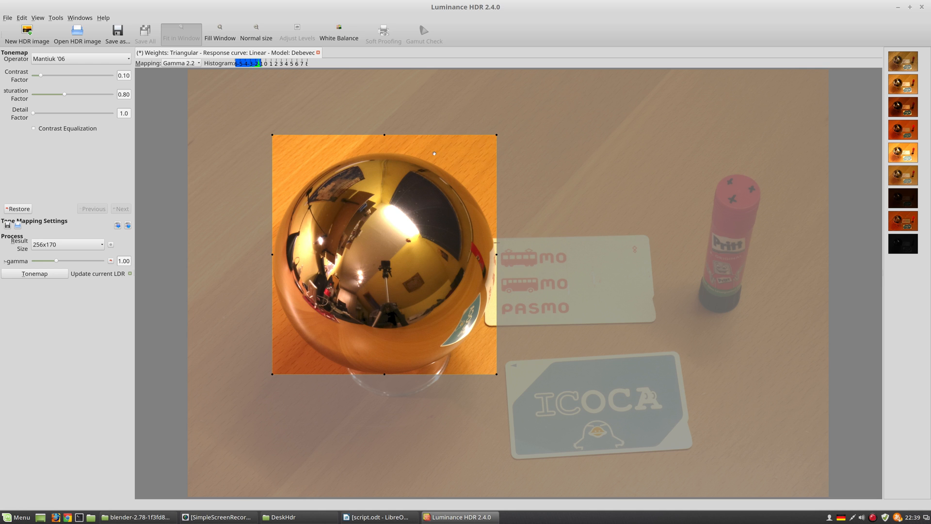
pyautogui.moveTo(387, 135); pyautogui.dragTo(390, 152)
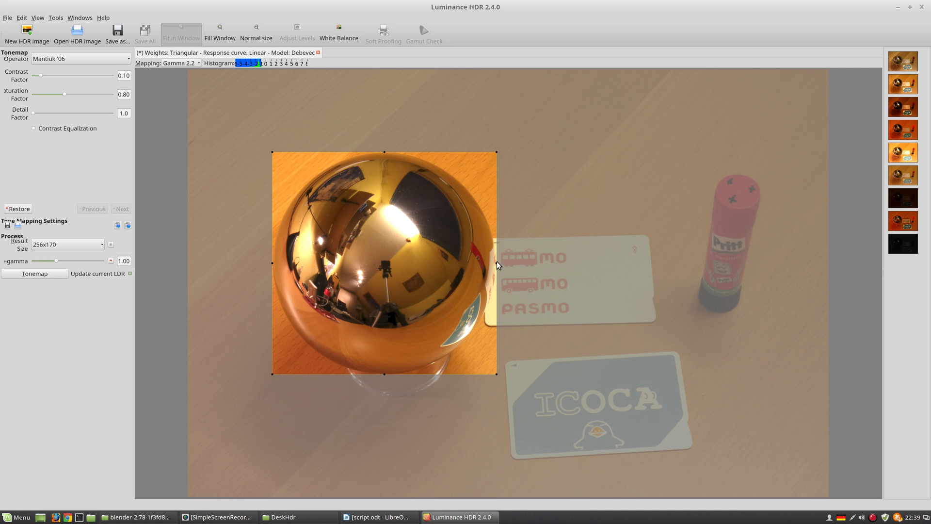
pyautogui.moveTo(497, 263); pyautogui.dragTo(496, 263)
pyautogui.moveTo(496, 262); pyautogui.dragTo(495, 262)
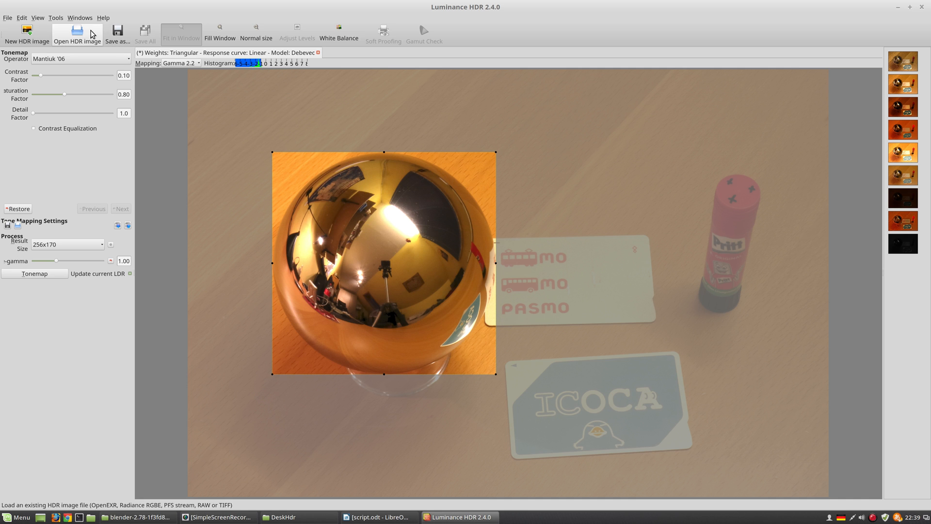
pyautogui.click(56, 17)
pyautogui.moveTo(35, 18)
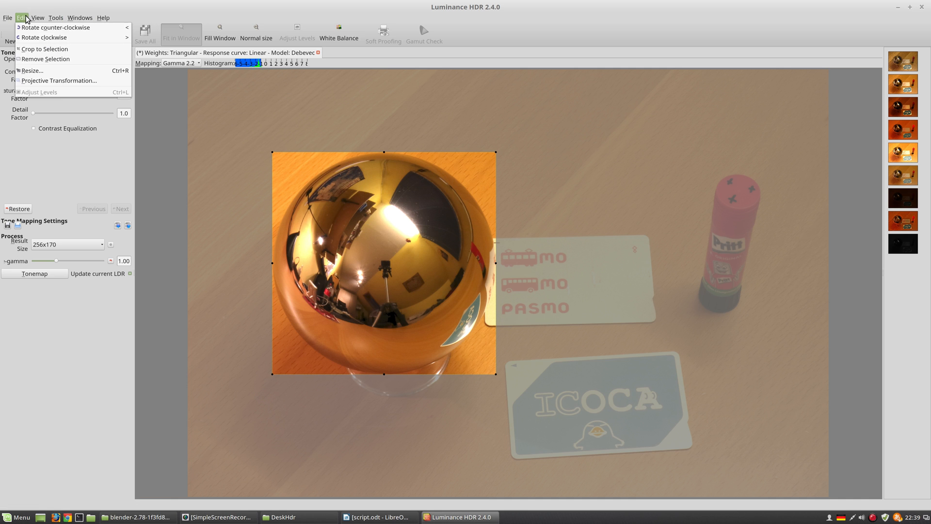
pyautogui.click(51, 51)
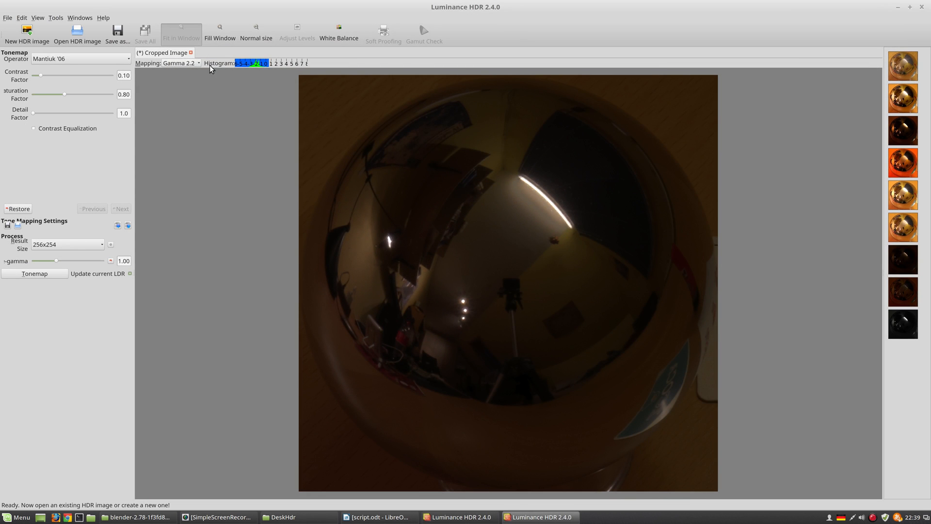
# - Save the cropped HDR image in the DeskHdr folder as TutorialMirroball.exr
pyautogui.click(7, 17)
pyautogui.click(49, 47)
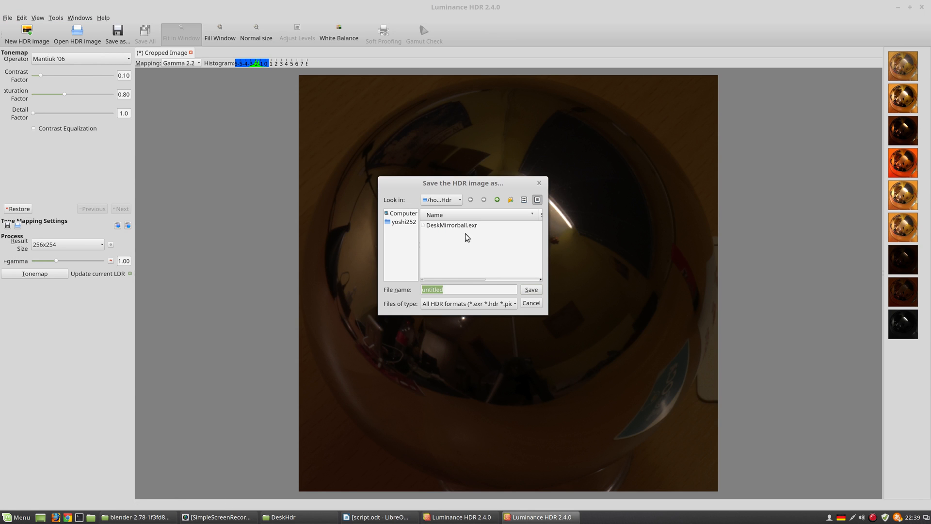
pyautogui.write('TutorialMirroball.exr')
pyautogui.click(535, 290)
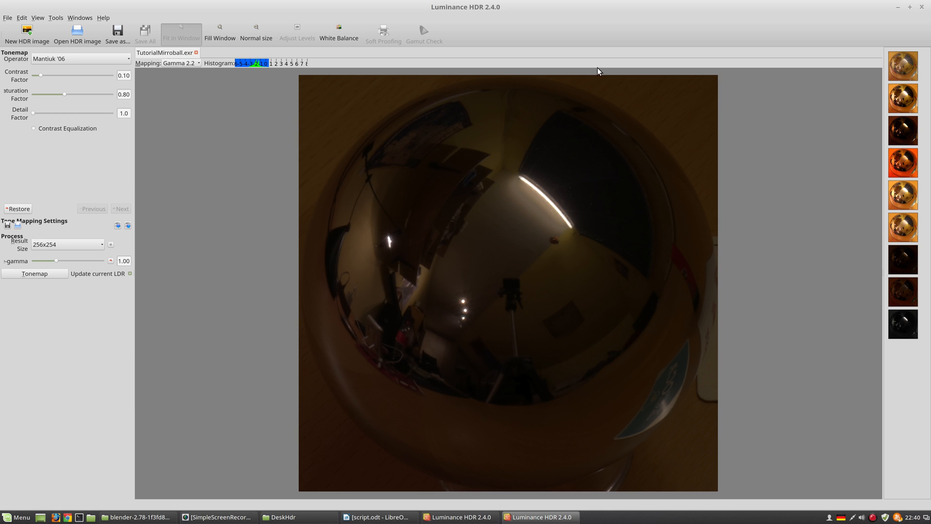
# - Close both Luminance HDR windows, discarding the unsaved changes
pyautogui.click(922, 7)
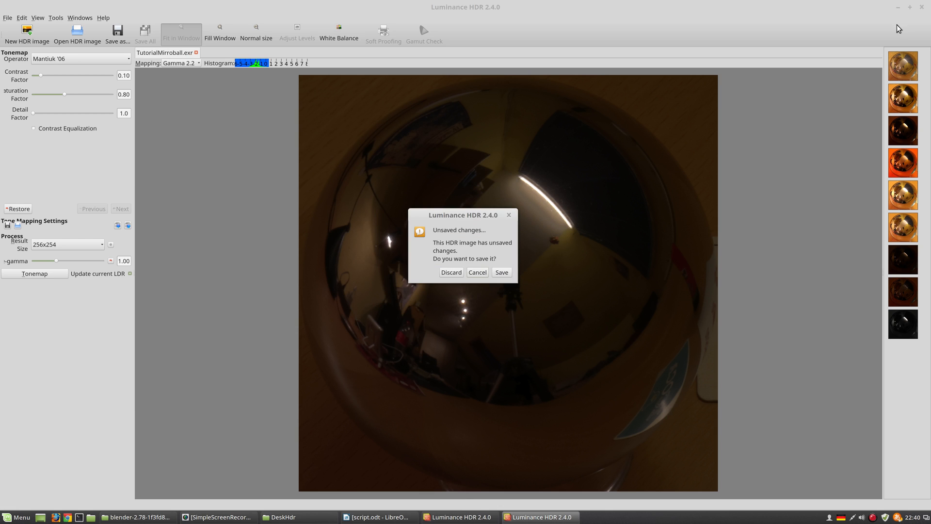
pyautogui.click(451, 272)
pyautogui.click(921, 7)
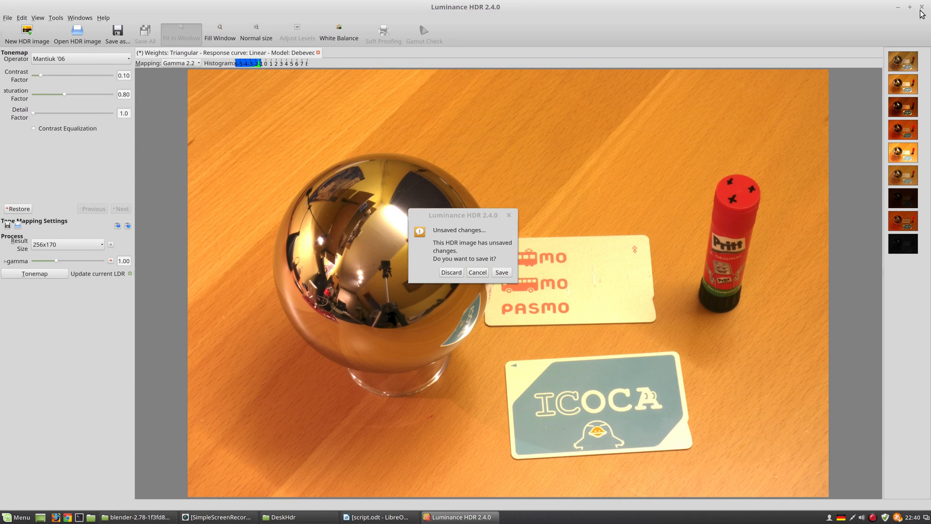
pyautogui.click(448, 272)
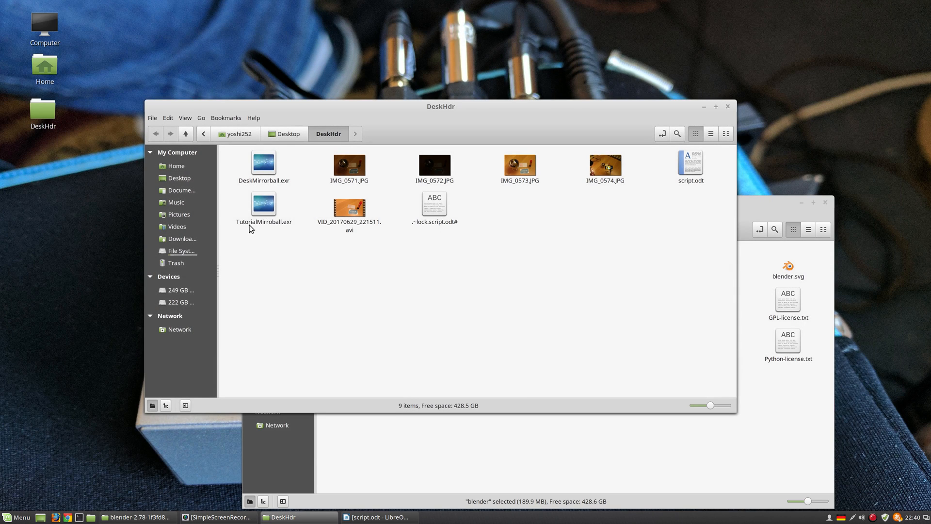
# - Locate TutorialMirroball.exr in the DeskHdr folder, and play the video VID_20170629_221511.avi before closing the player
pyautogui.click(255, 213)
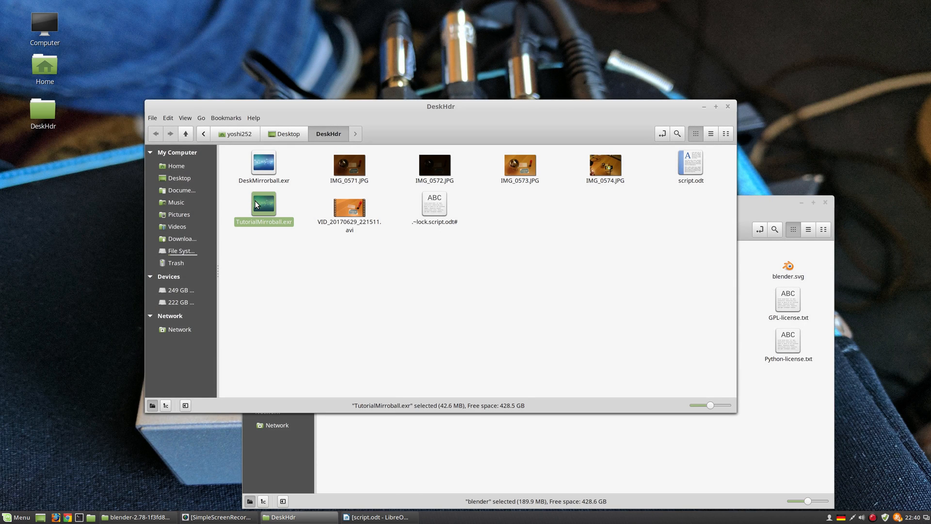
pyautogui.doubleClick(257, 204)
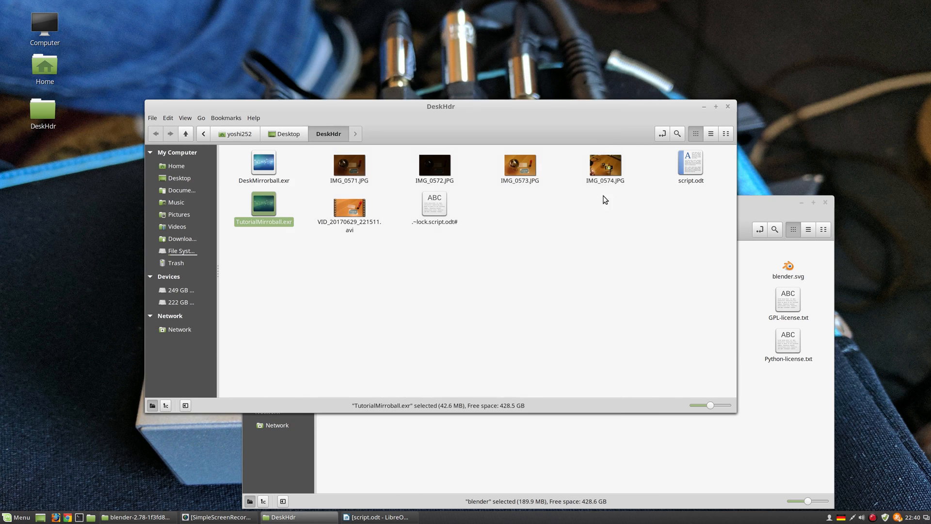
pyautogui.click(649, 37)
pyautogui.click(557, 260)
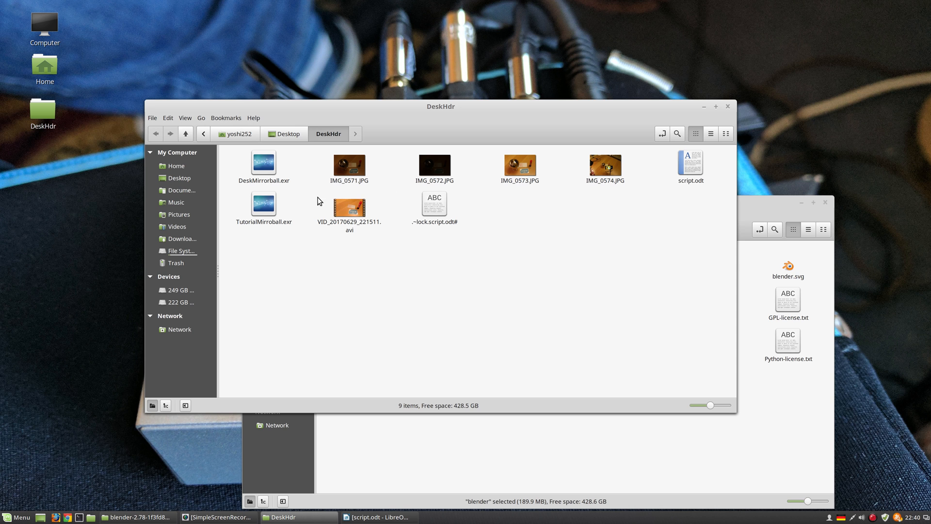
pyautogui.doubleClick(342, 210)
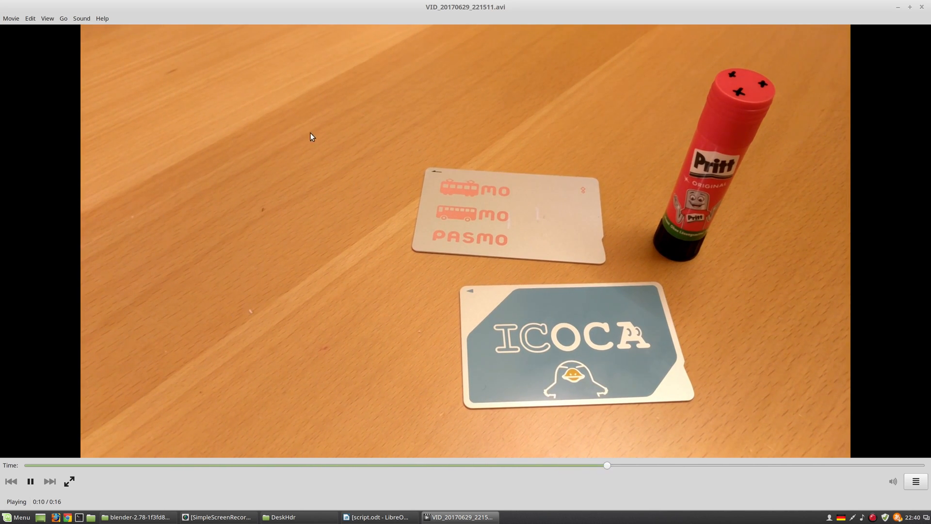
pyautogui.click(923, 7)
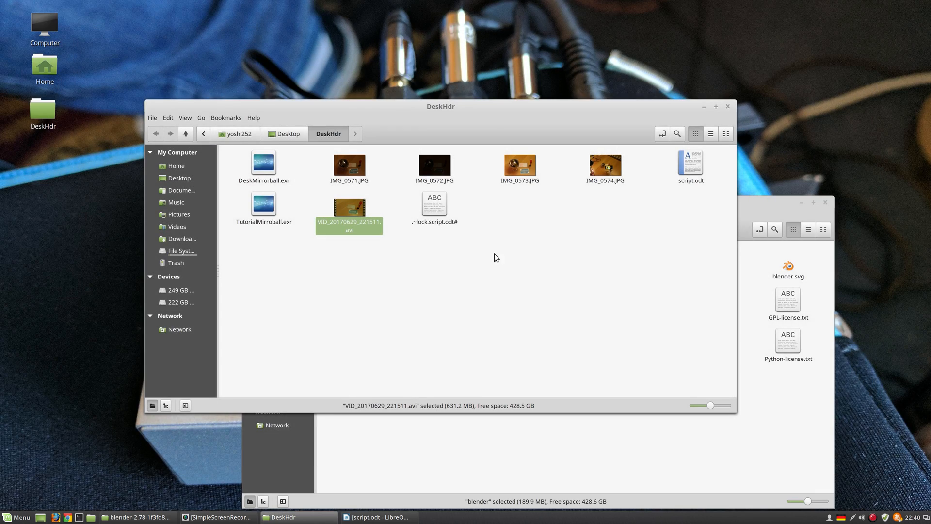
# - Launch Blender from its program folder, dismiss the splash screen and delete the default cube
pyautogui.click(495, 453)
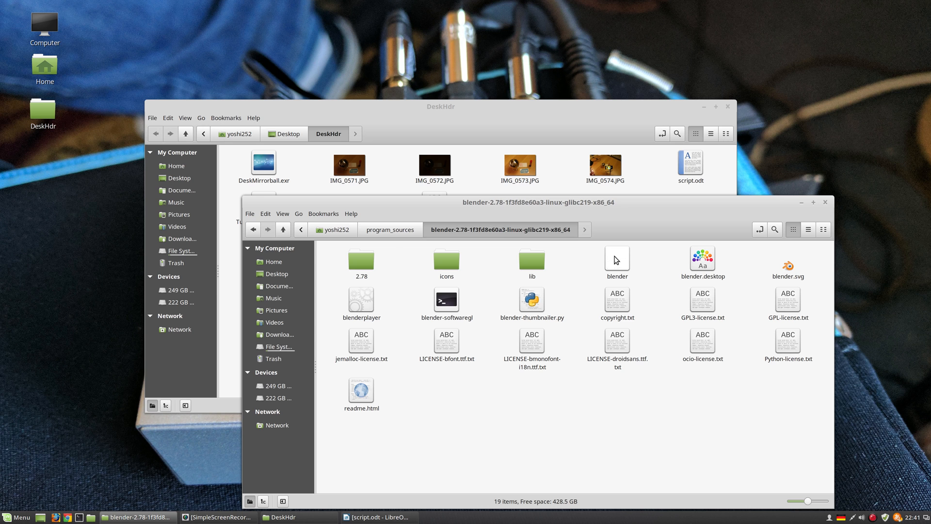
pyautogui.doubleClick(616, 259)
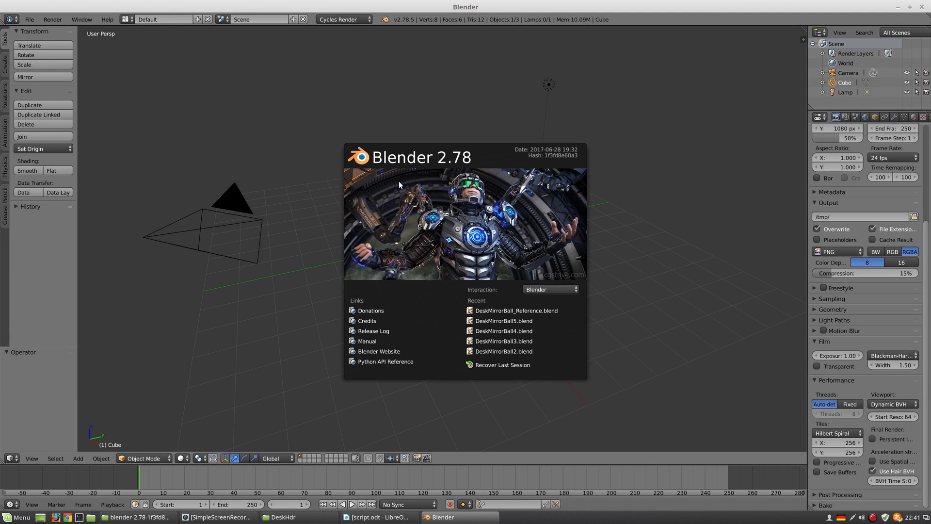
pyautogui.click(449, 129)
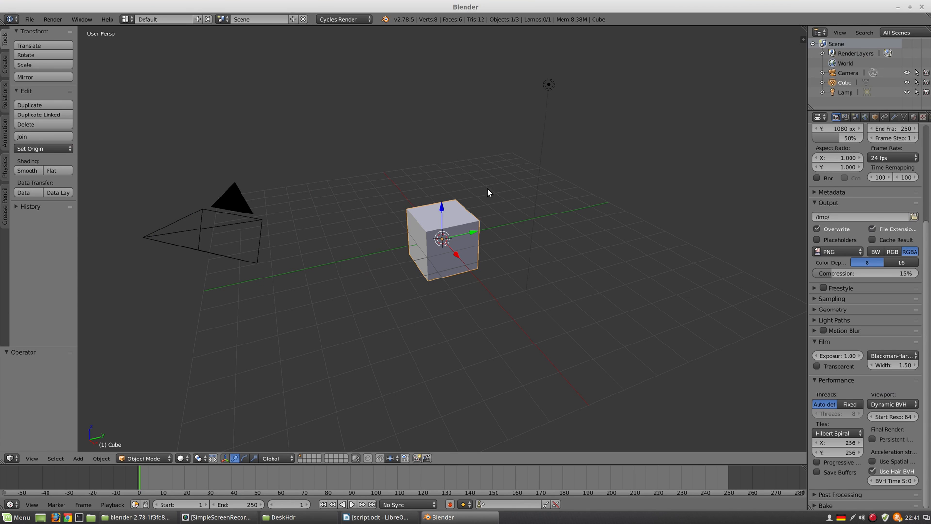
pyautogui.press('x')
pyautogui.click(450, 238)
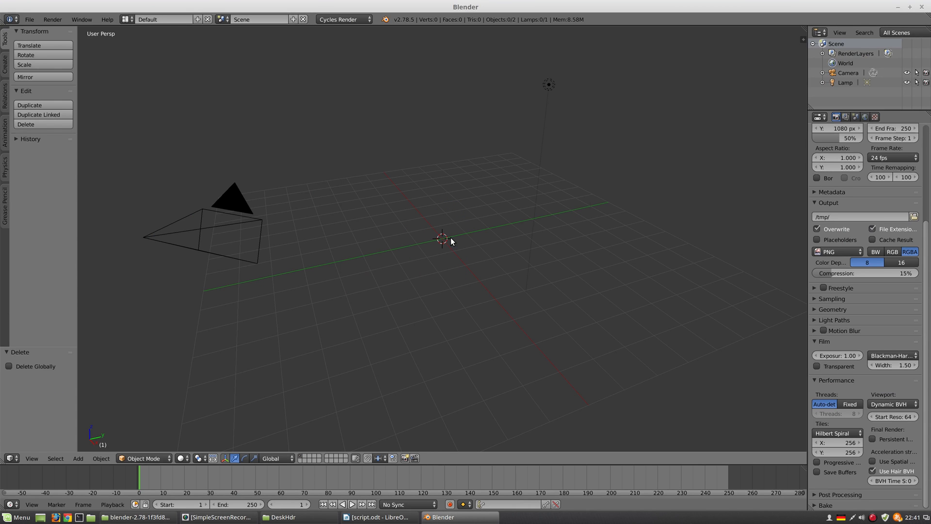
# - Change the 3D view to the Movie Clip Editor and load VID_20170629_221511.avi from the DeskHdr folder
pyautogui.click(11, 458)
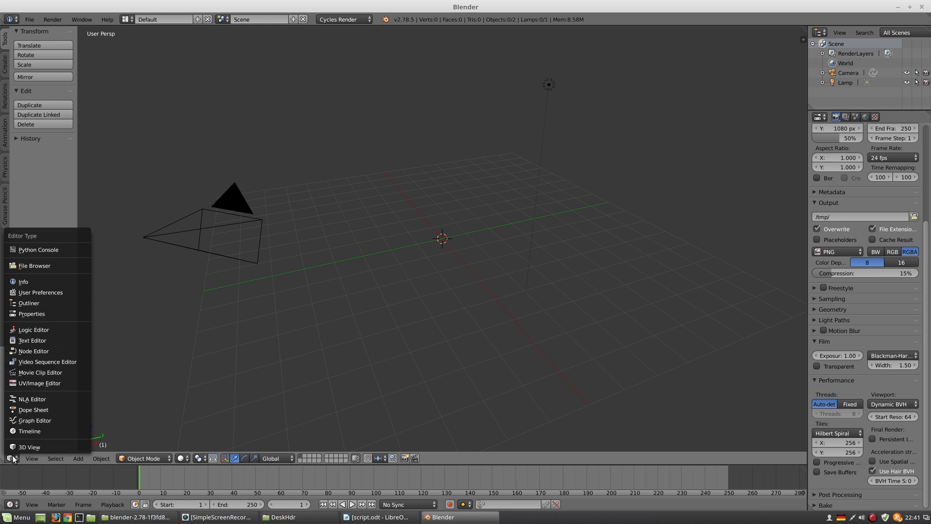
pyautogui.click(32, 372)
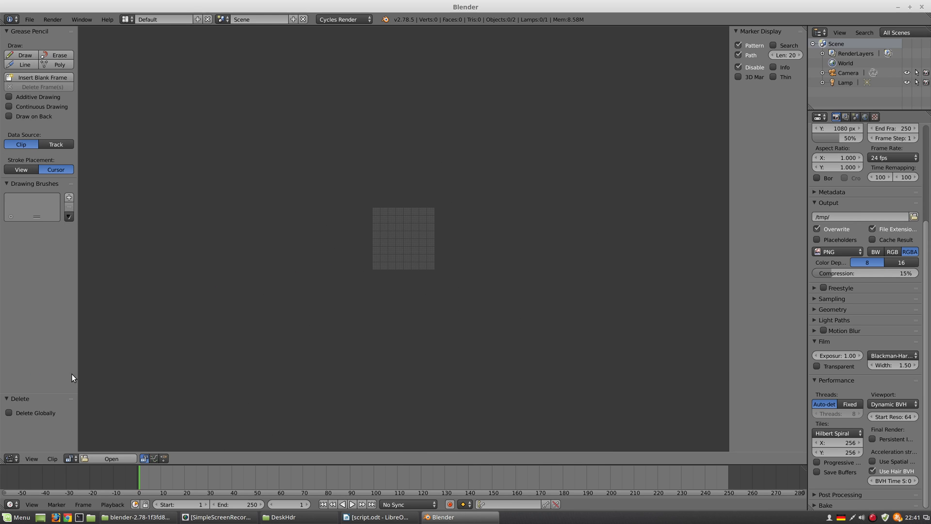
pyautogui.click(107, 457)
pyautogui.click(34, 107)
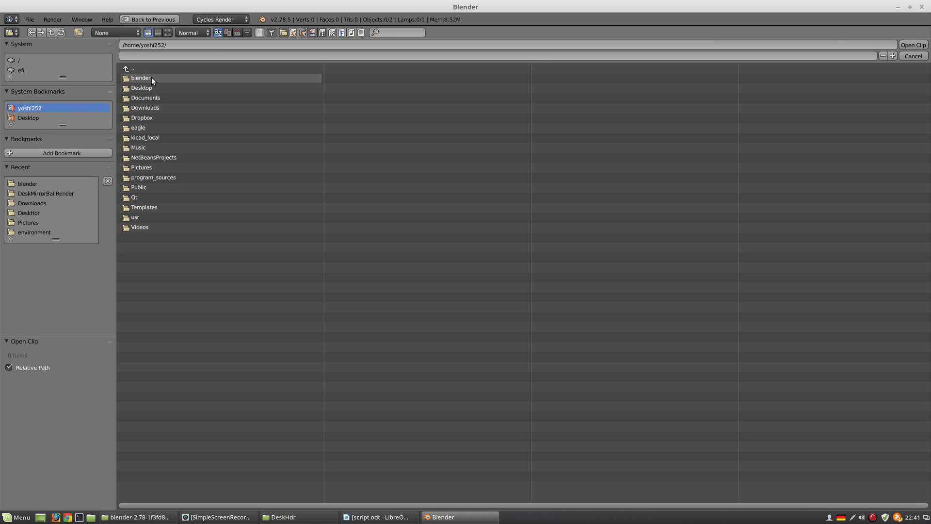
pyautogui.click(158, 86)
pyautogui.click(162, 75)
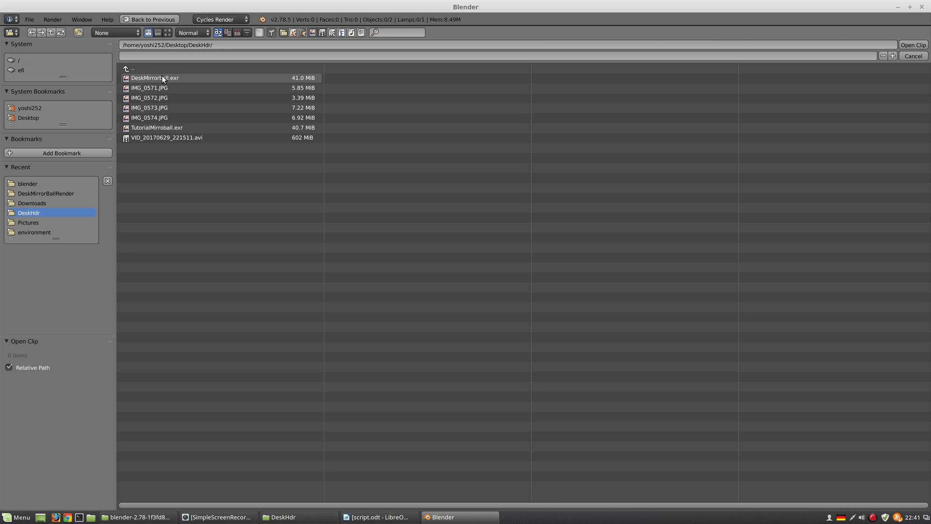
pyautogui.click(188, 138)
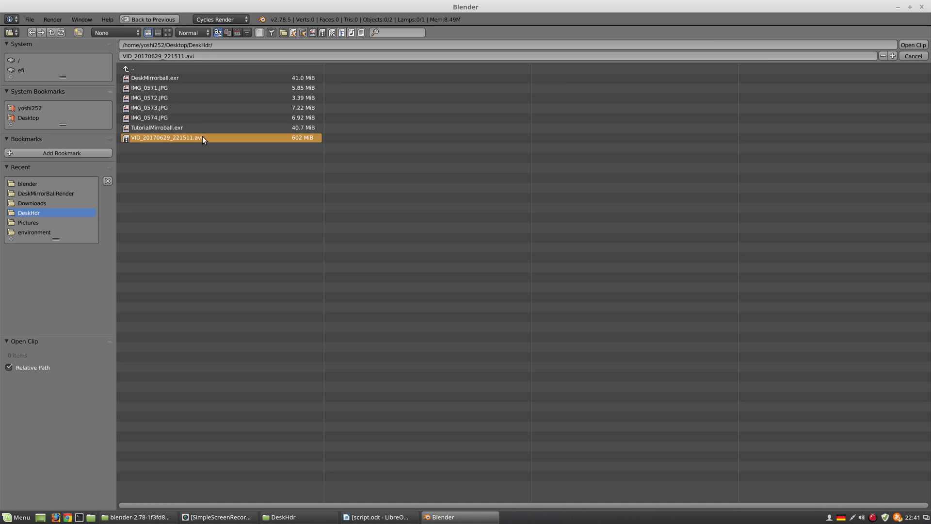
pyautogui.click(913, 45)
pyautogui.scroll(2, 345, 245)
pyautogui.scroll(-1, 319, 295)
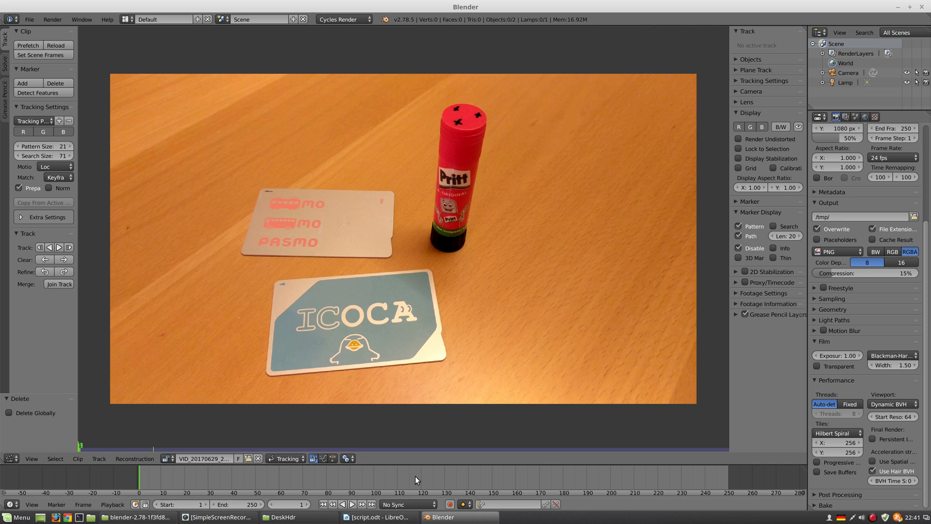
# - Play the loaded clip and return to frame 1
pyautogui.hotkey('alt', 'a')
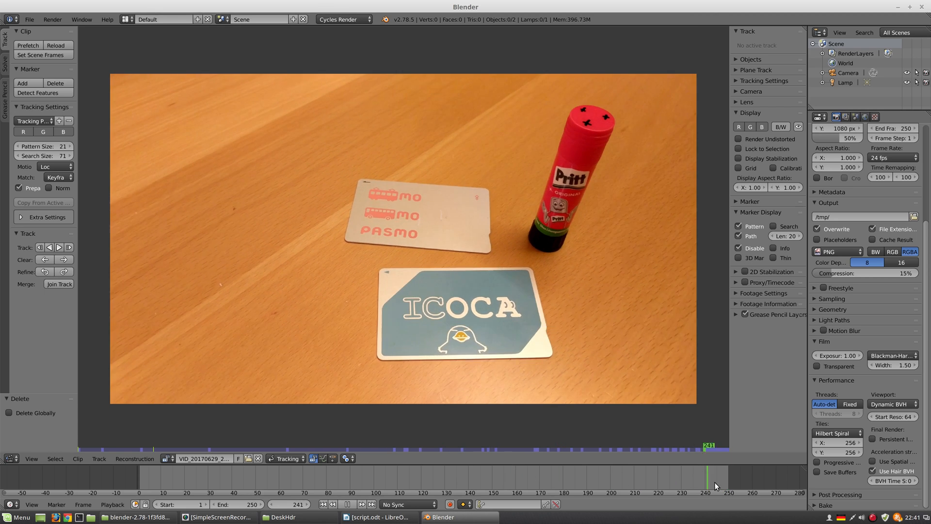
pyautogui.moveTo(715, 482); pyautogui.dragTo(139, 478)
pyautogui.hotkey('alt', 'a')
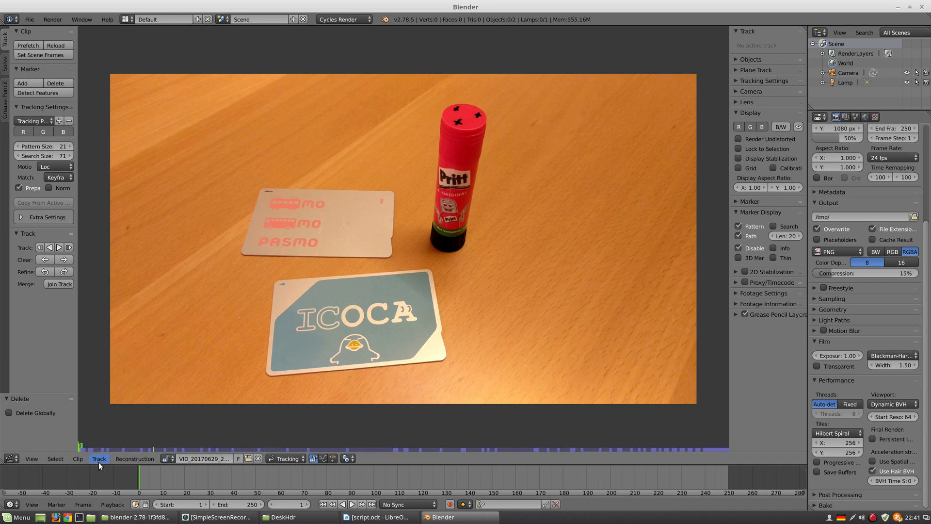
# - Try to prefetch all of the clip's frames, and scrub to frame 14 to inspect the cache
pyautogui.click(78, 458)
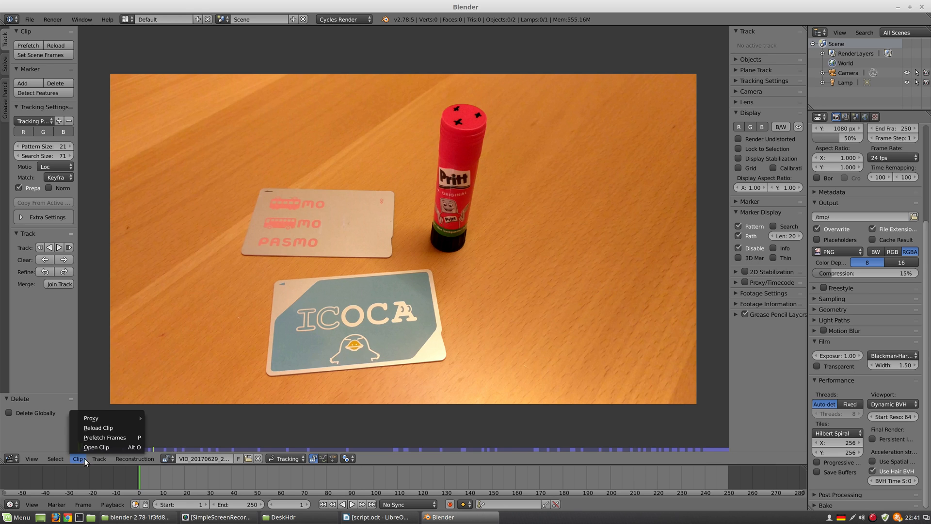
pyautogui.click(104, 437)
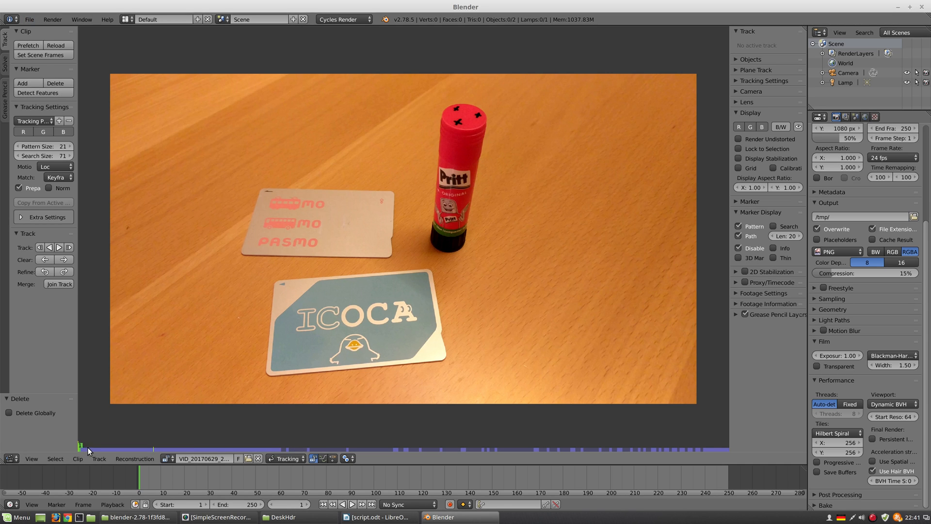
pyautogui.moveTo(89, 447); pyautogui.dragTo(116, 447)
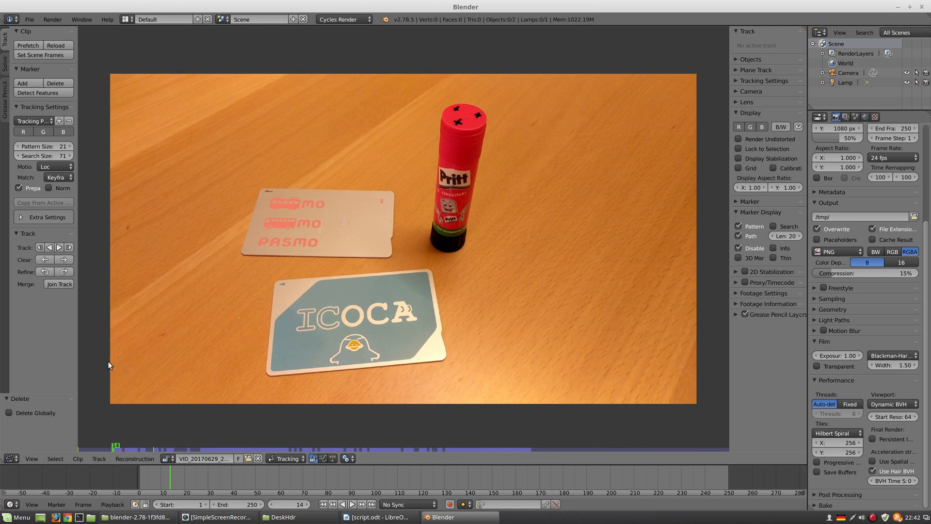
# - Set the Sequencer/Clip Editor memory cache limit to 10000 in the user preferences and close them
pyautogui.click(28, 20)
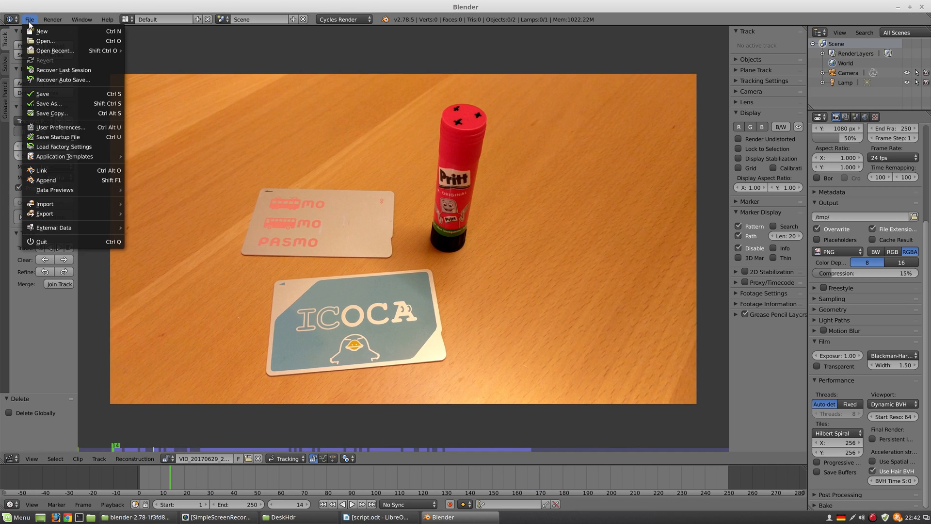
pyautogui.click(77, 128)
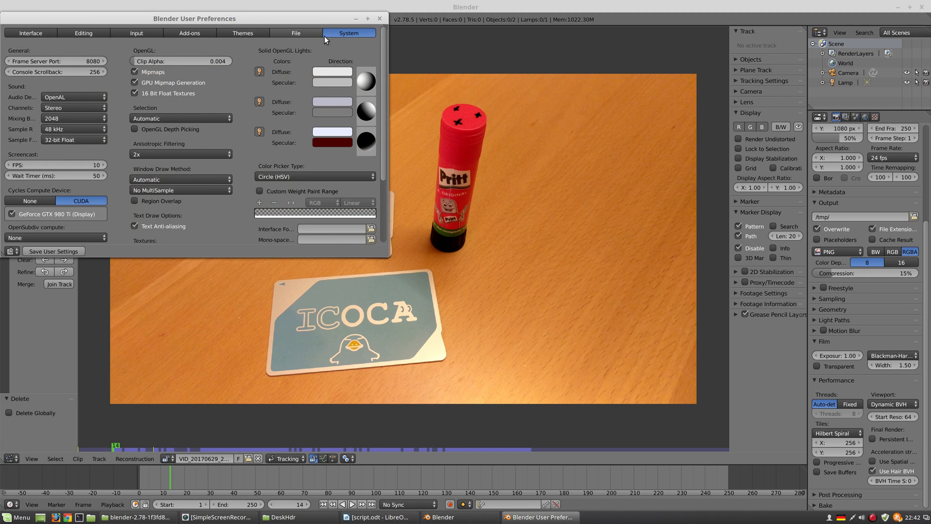
pyautogui.scroll(-5, 235, 168)
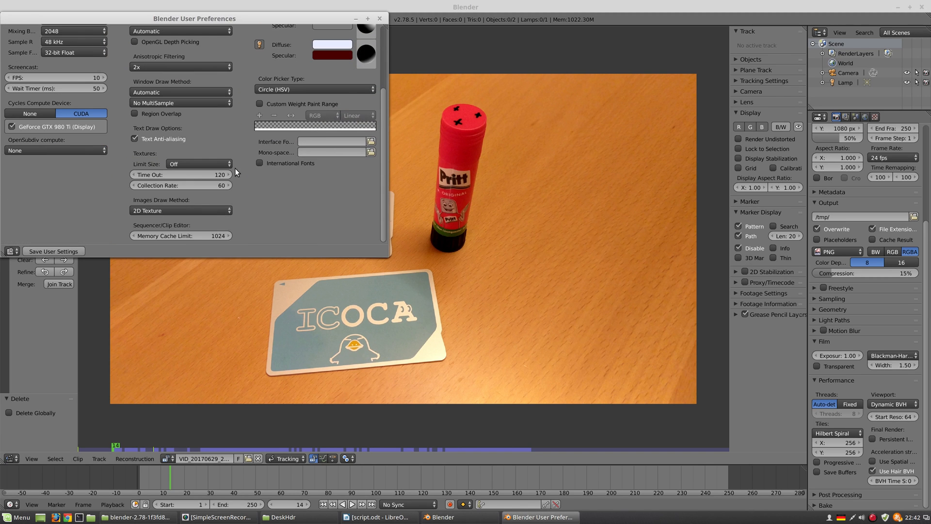
pyautogui.click(213, 236)
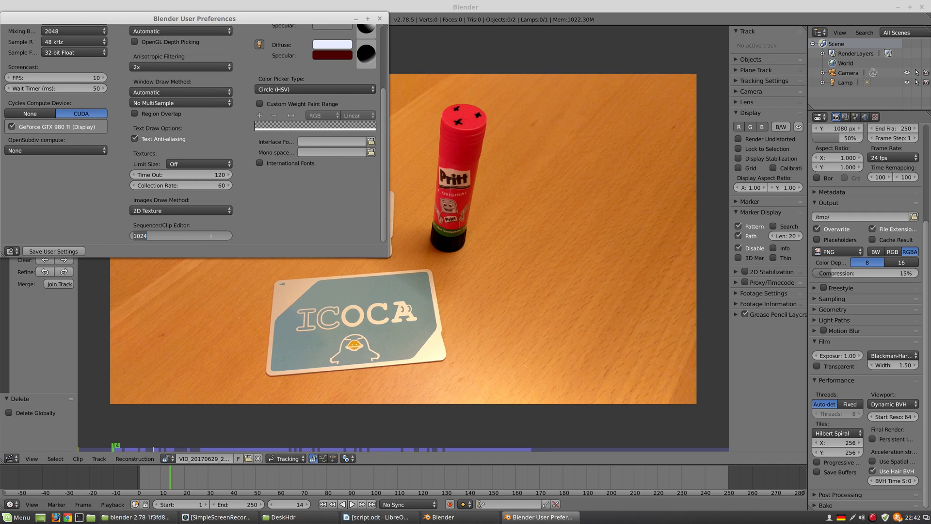
pyautogui.write('10')
pyautogui.press('Return')
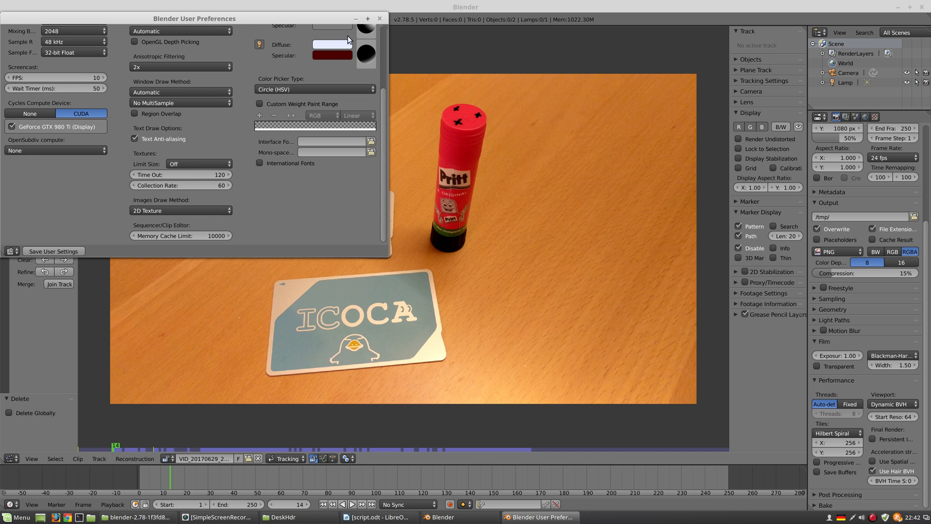
pyautogui.click(379, 18)
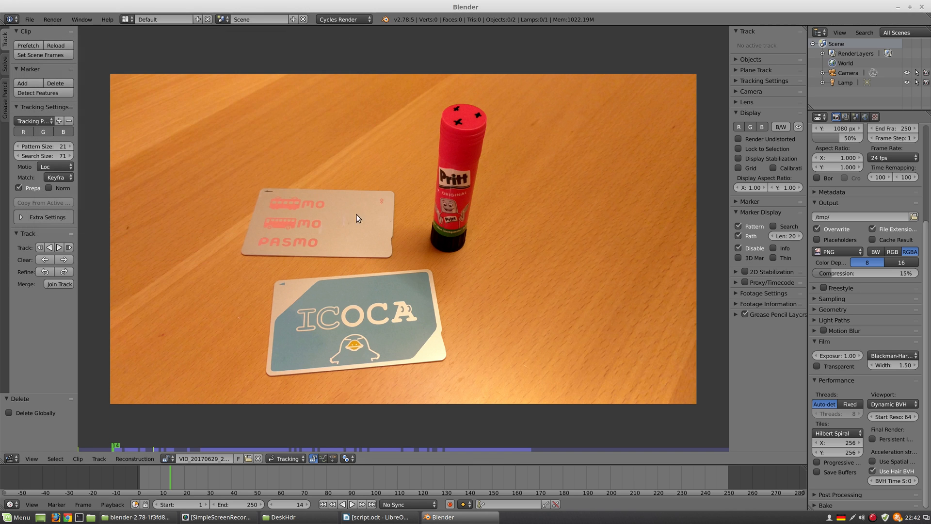
# - Go back to the start of the clip and prefetch its frames again
pyautogui.moveTo(108, 451); pyautogui.dragTo(77, 448)
pyautogui.click(103, 455)
pyautogui.moveTo(78, 459)
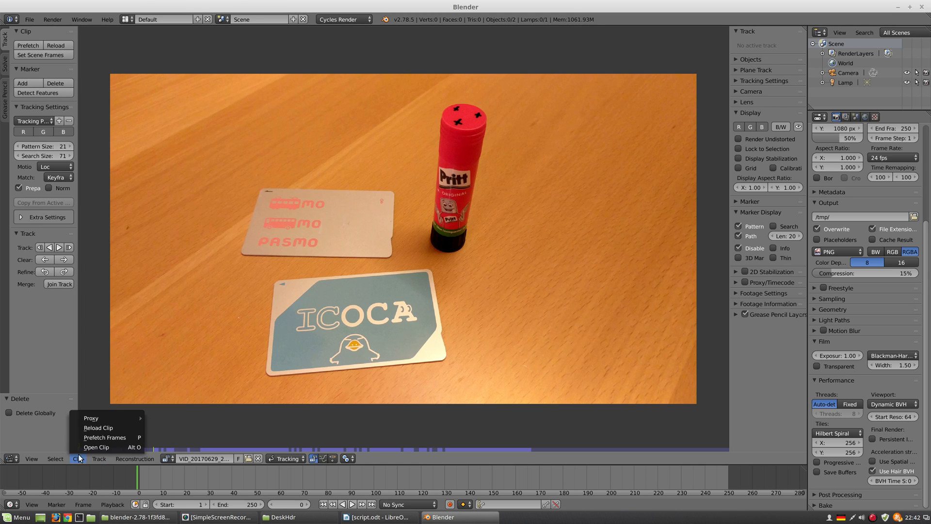
pyautogui.click(97, 438)
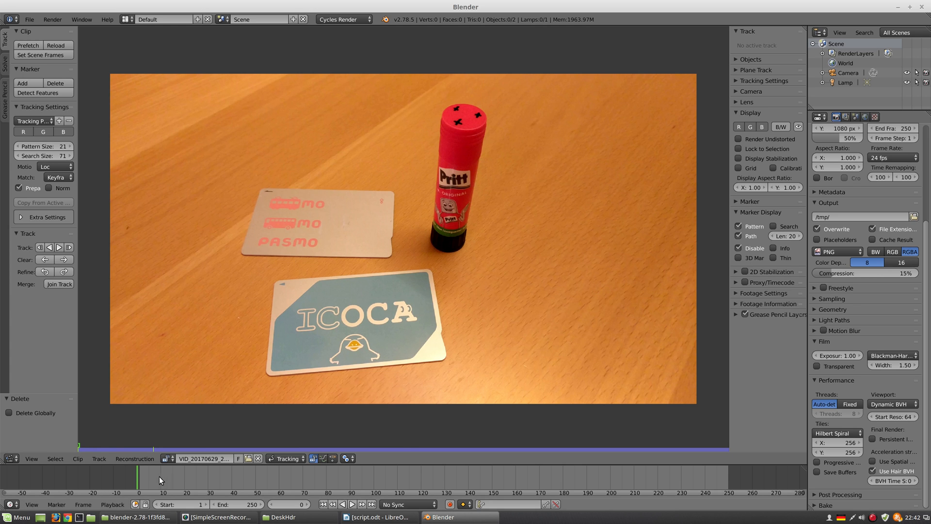
# - Play and scrub the cached clip to check its playback, and return to frame 1
pyautogui.hotkey('alt', 'a')
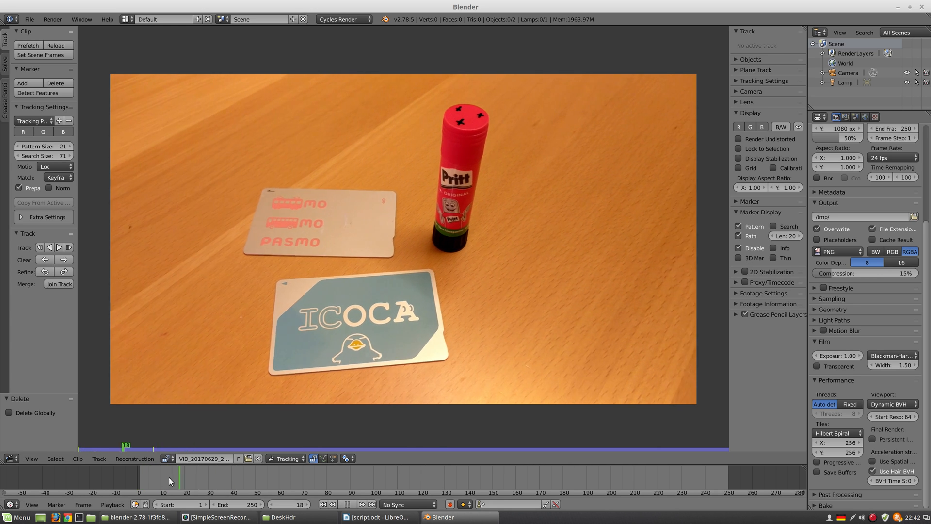
pyautogui.hotkey('alt', 'a')
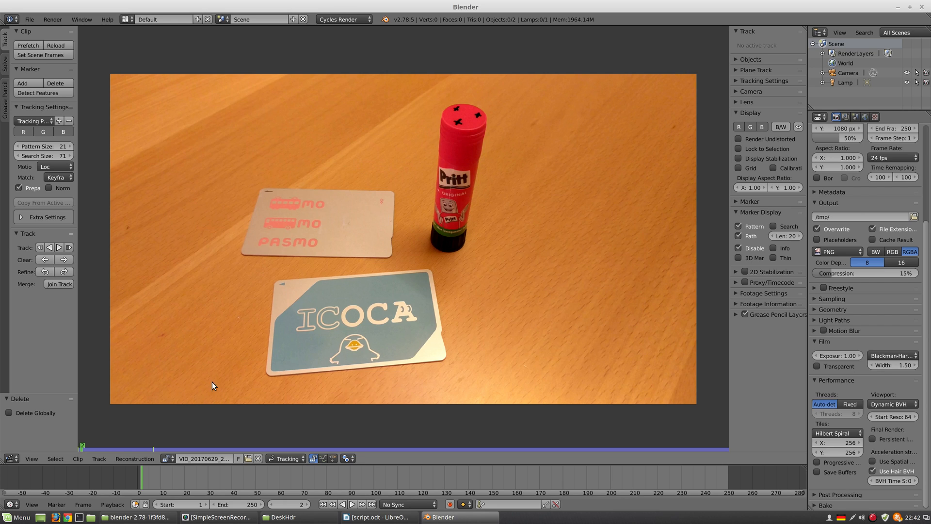
pyautogui.hotkey('alt', 'a')
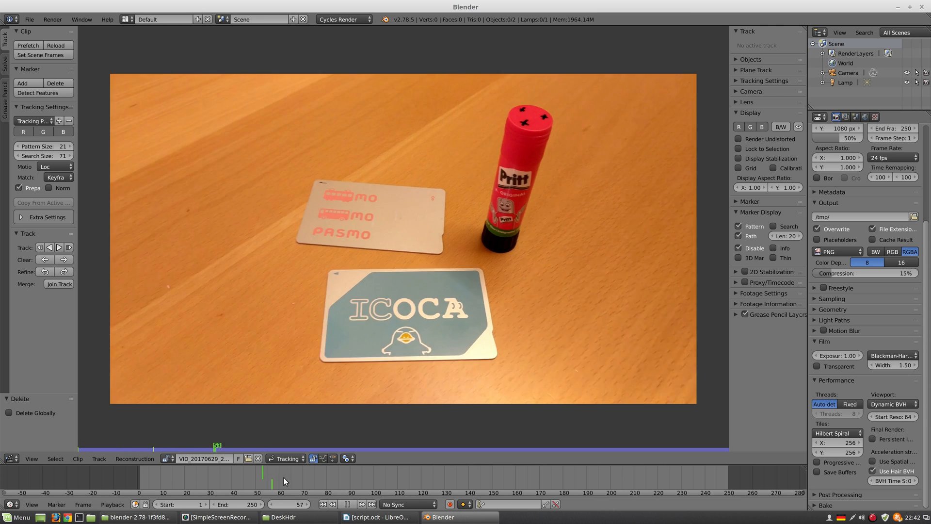
pyautogui.moveTo(284, 477); pyautogui.dragTo(262, 470)
pyautogui.hotkey('alt', 'a')
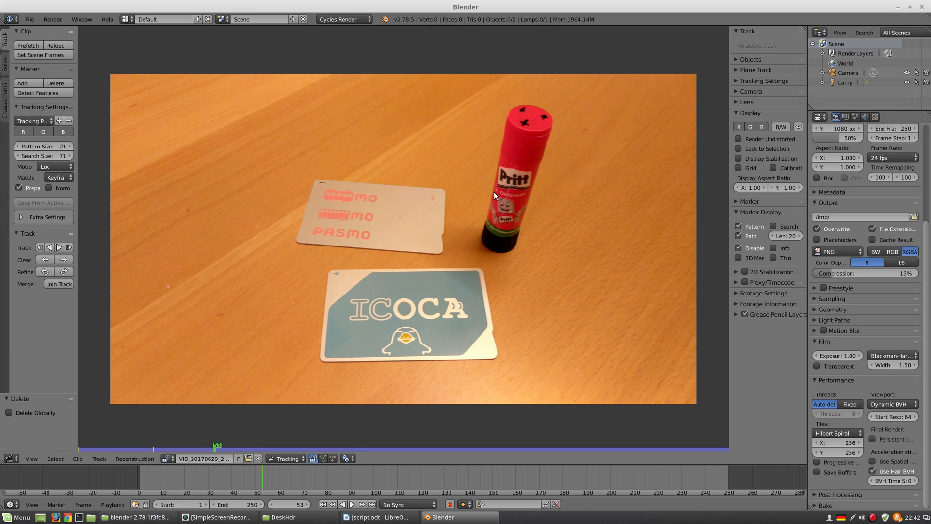
pyautogui.moveTo(251, 477); pyautogui.dragTo(141, 474)
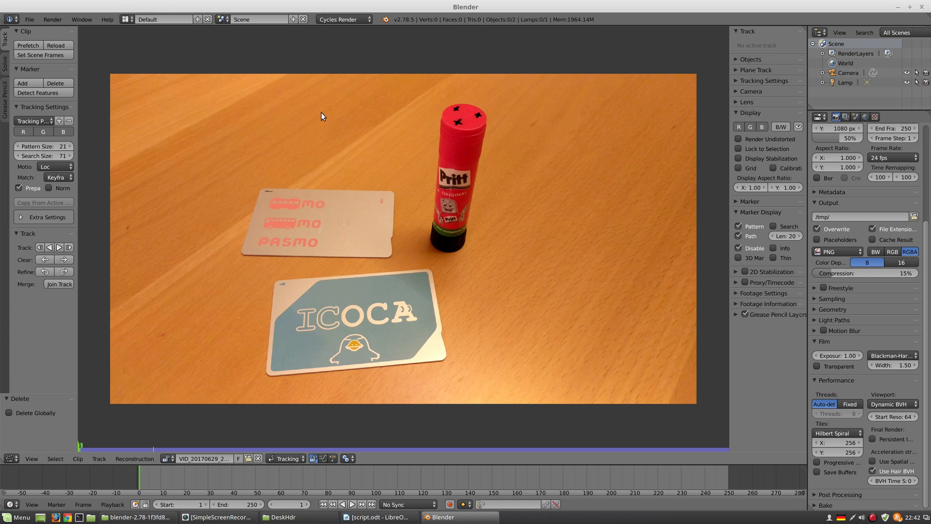
# - Add a tracking marker on the rear-left black cross on the glue stick's cap and fine-tune its position
pyautogui.keyDown('ctrl'); pyautogui.click(455, 109); pyautogui.keyUp('ctrl')
pyautogui.scroll(4, 456, 105)
pyautogui.scroll(-1, 457, 104)
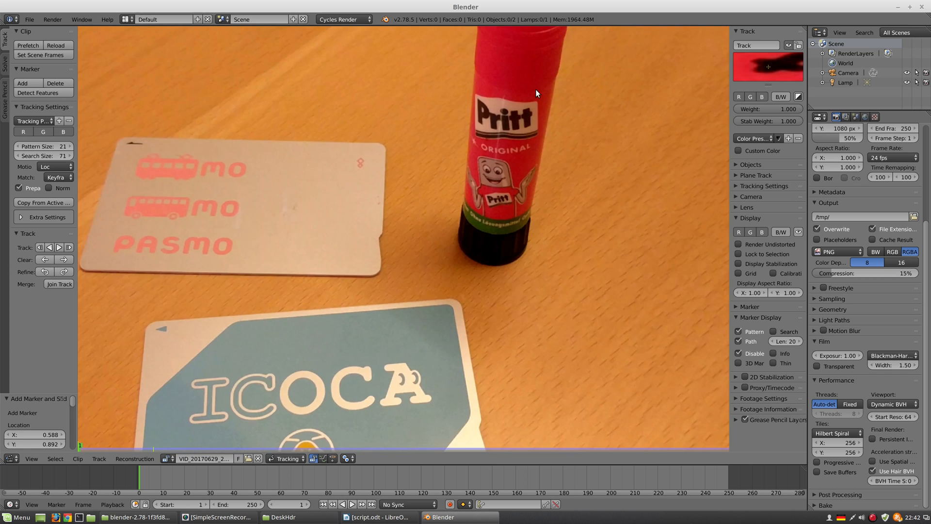
pyautogui.moveTo(546, 107); pyautogui.dragTo(482, 304, button='middle')
pyautogui.scroll(3, 467, 178)
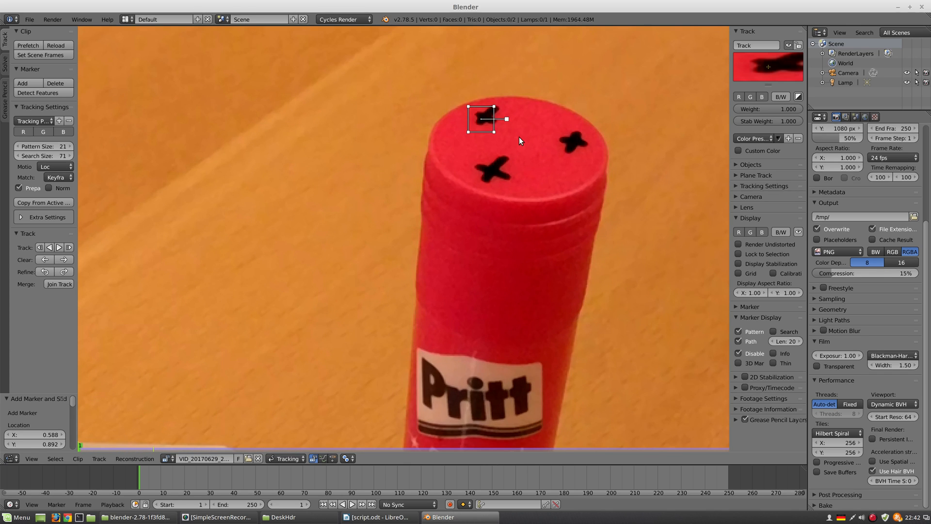
pyautogui.press('g')
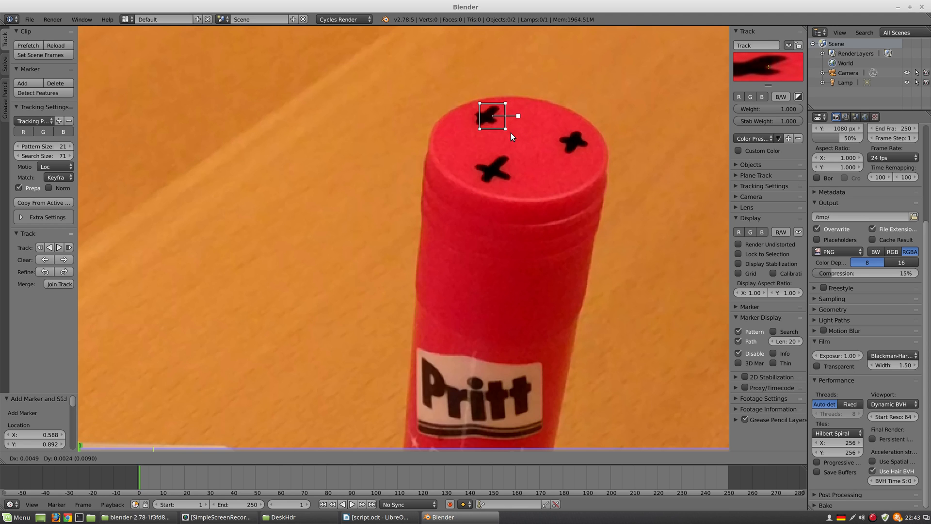
pyautogui.click(511, 132)
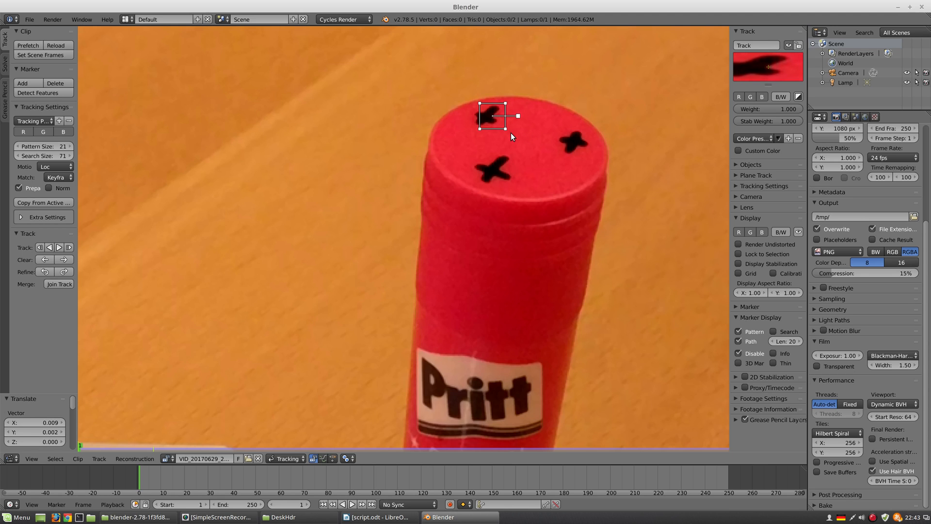
# - Add tracking markers on the front and right crosses of the glue stick's cap and adjust their positions
pyautogui.keyDown('ctrl'); pyautogui.click(500, 170); pyautogui.keyUp('ctrl')
pyautogui.keyDown('ctrl'); pyautogui.click(565, 144); pyautogui.keyUp('ctrl')
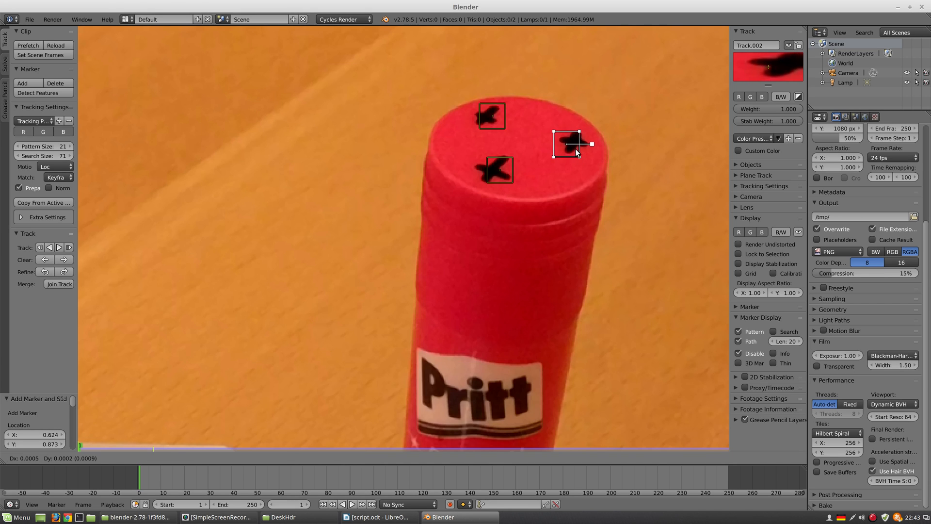
pyautogui.click(576, 152)
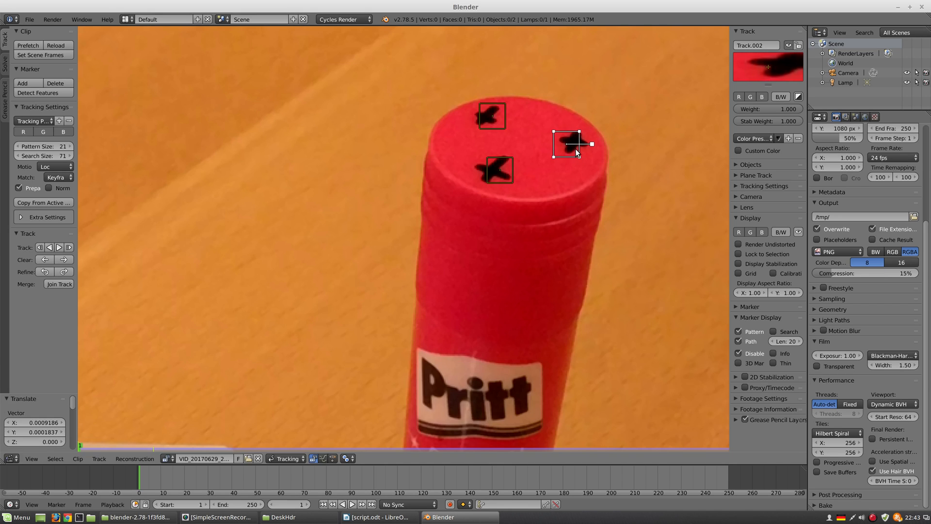
pyautogui.click(510, 177)
pyautogui.press('g')
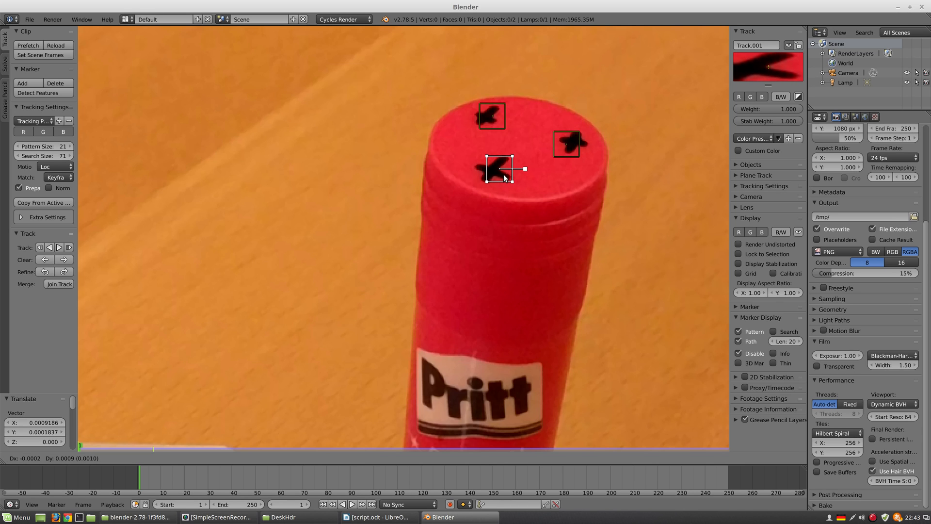
pyautogui.click(504, 176)
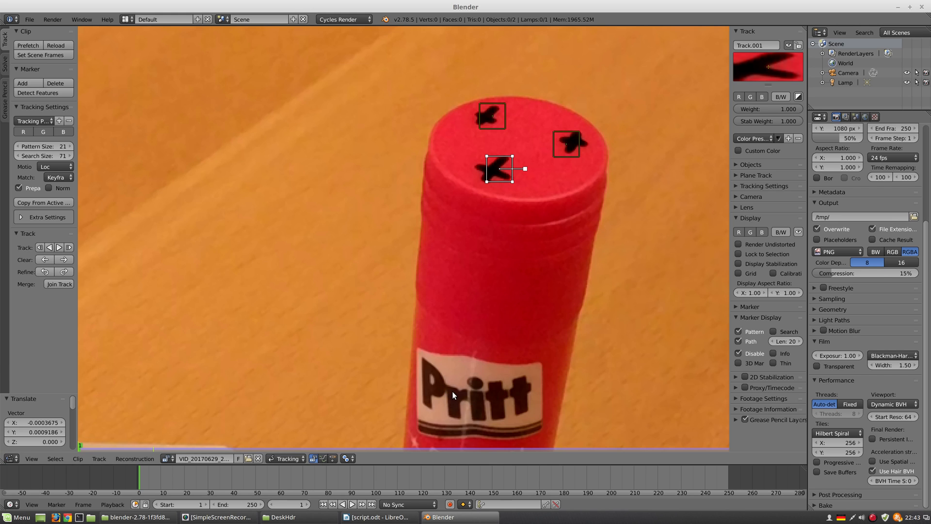
# - Place a tracking marker on the small red symbol near the PASMO card's upper-right corner
pyautogui.moveTo(419, 392); pyautogui.dragTo(499, 234, button='middle')
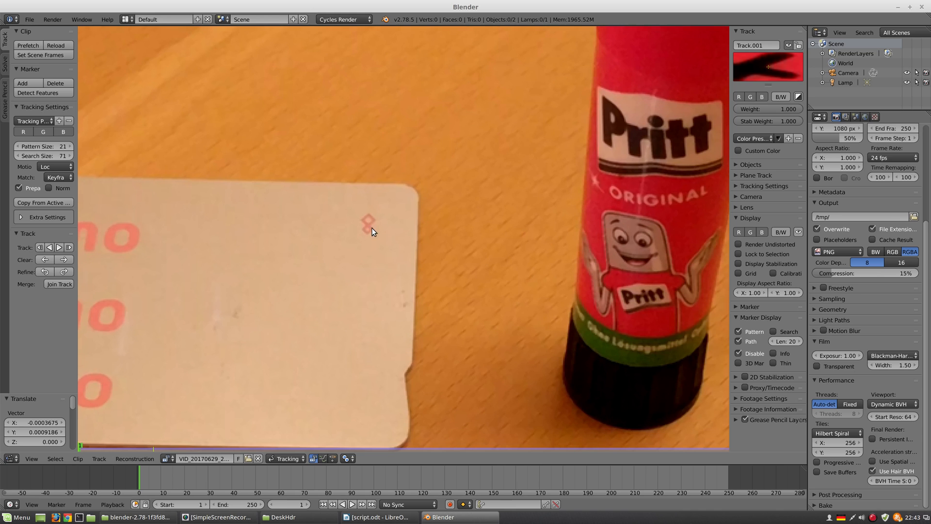
pyautogui.keyDown('ctrl'); pyautogui.click(368, 225); pyautogui.keyUp('ctrl')
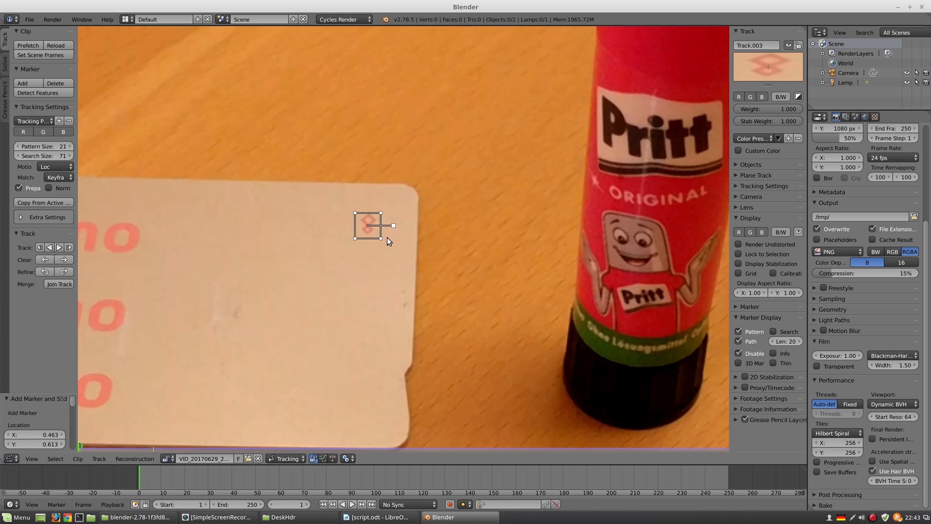
pyautogui.press('g')
pyautogui.click(386, 237)
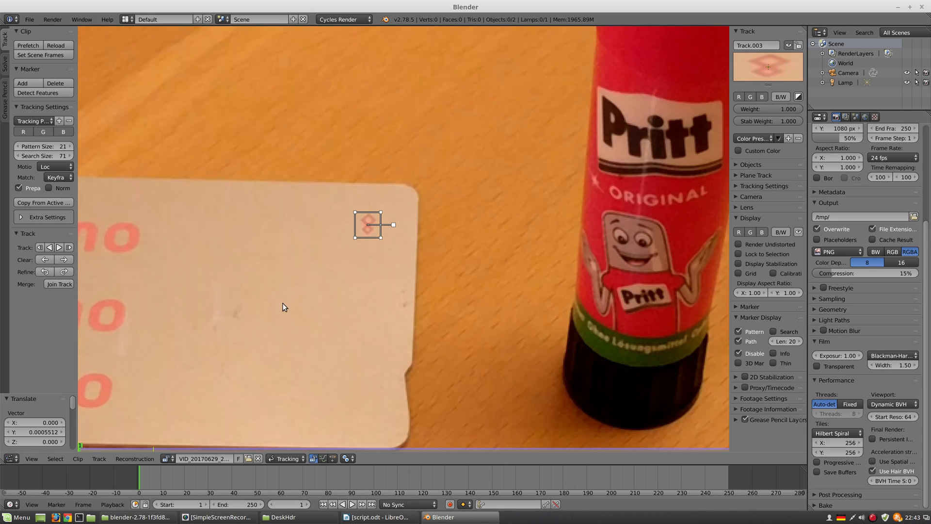
# - Place a tracking marker at the upper-left inner corner of the letter I on the ICOCA card
pyautogui.moveTo(277, 335); pyautogui.dragTo(291, 187, button='middle')
pyautogui.moveTo(461, 407)
pyautogui.mouseDown(button='middle')
pyautogui.moveTo(458, 266)
pyautogui.moveTo(399, 154)
pyautogui.mouseUp(button='middle')
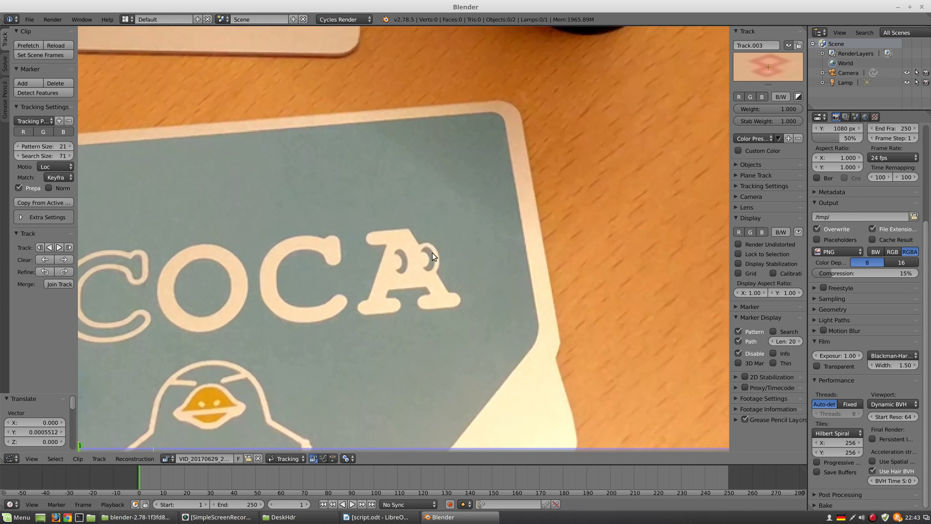
pyautogui.moveTo(175, 249)
pyautogui.mouseDown(button='middle')
pyautogui.moveTo(325, 231)
pyautogui.moveTo(456, 232)
pyautogui.mouseUp(button='middle')
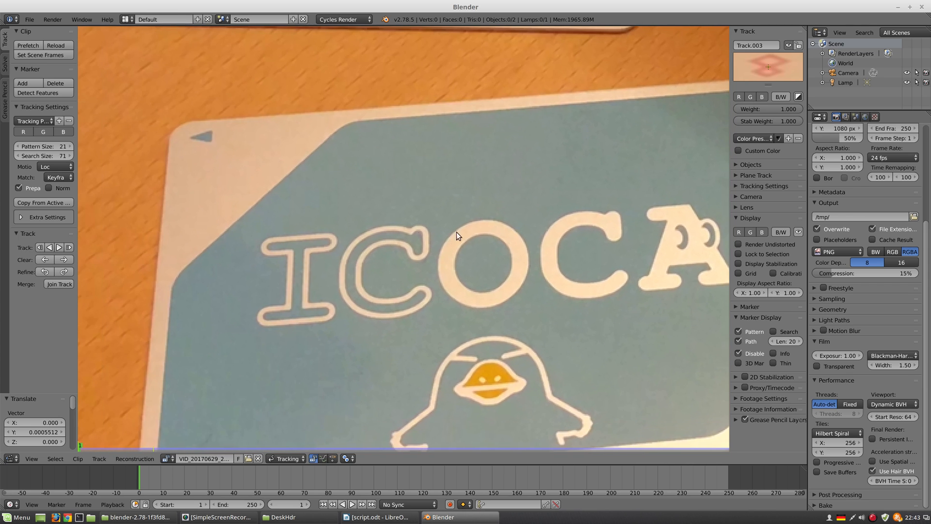
pyautogui.keyDown('ctrl'); pyautogui.click(287, 256); pyautogui.keyUp('ctrl')
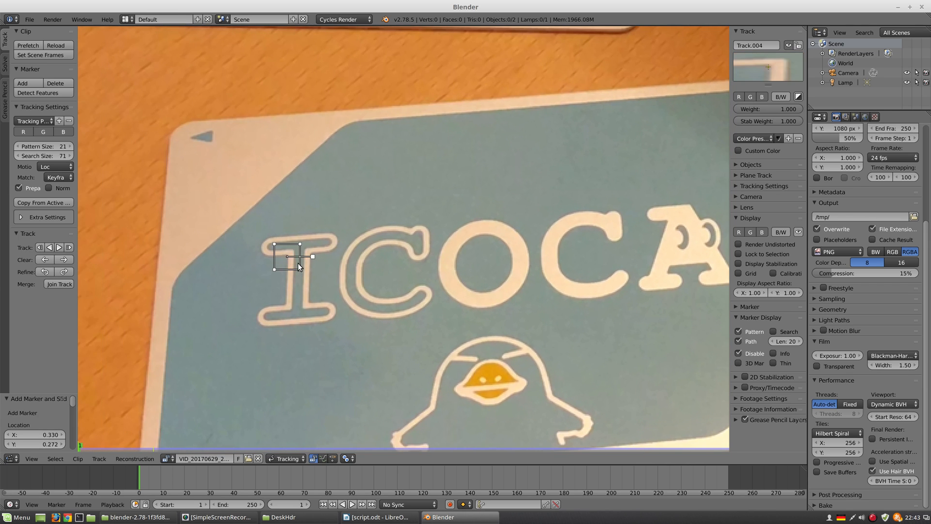
pyautogui.press('g')
pyautogui.click(301, 265)
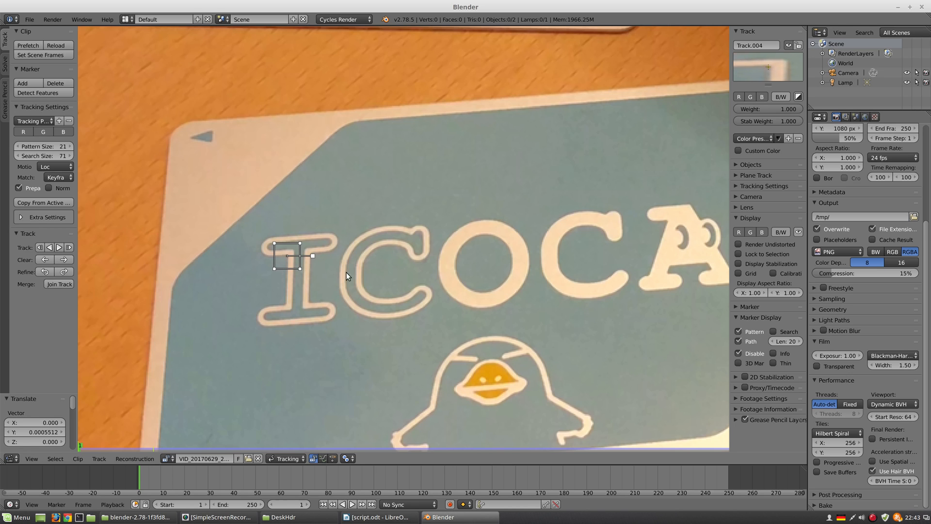
# - Add tracking markers at the upper-right, lower-left and lower-right inner corners of the ICOCA card's letter I
pyautogui.keyDown('ctrl'); pyautogui.click(312, 254); pyautogui.keyUp('ctrl')
pyautogui.press('g')
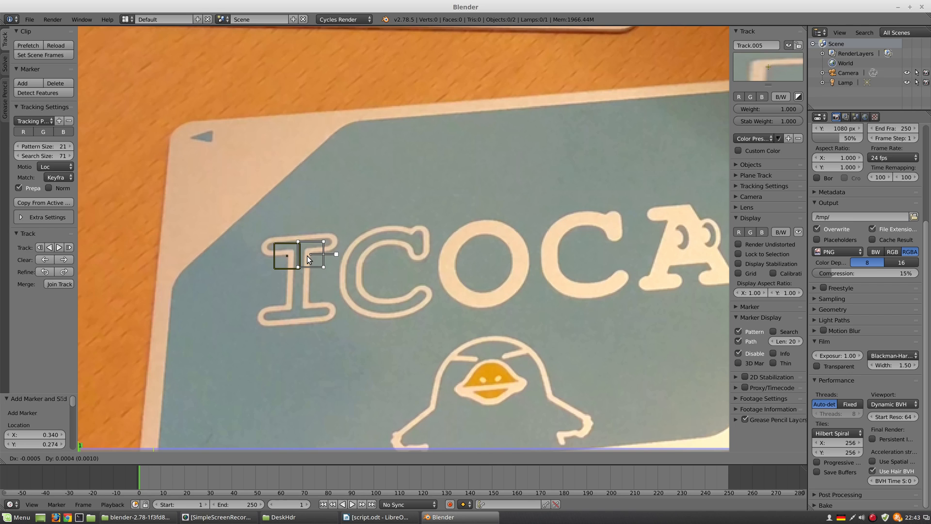
pyautogui.click(307, 255)
pyautogui.keyDown('ctrl'); pyautogui.click(284, 304); pyautogui.keyUp('ctrl')
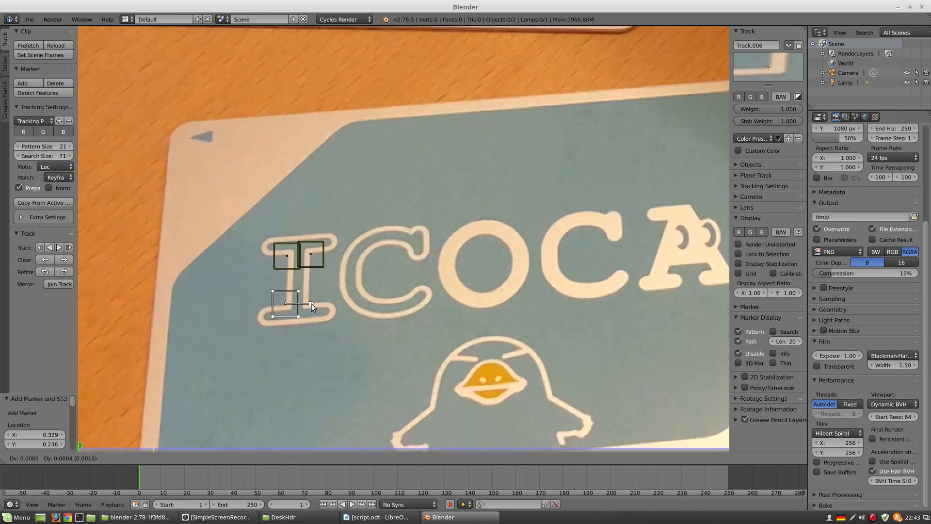
pyautogui.click(311, 304)
pyautogui.keyDown('ctrl'); pyautogui.click(310, 302); pyautogui.keyUp('ctrl')
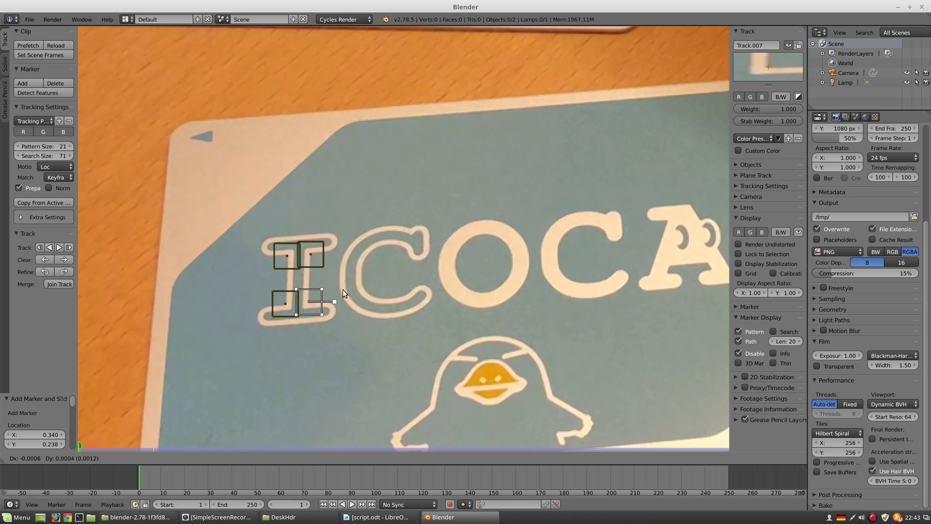
pyautogui.click(342, 290)
# - Place a tracking marker on the small black arrow at the PASMO card's upper-left corner
pyautogui.scroll(-3, 373, 262)
pyautogui.moveTo(300, 39); pyautogui.dragTo(423, 196, button='middle')
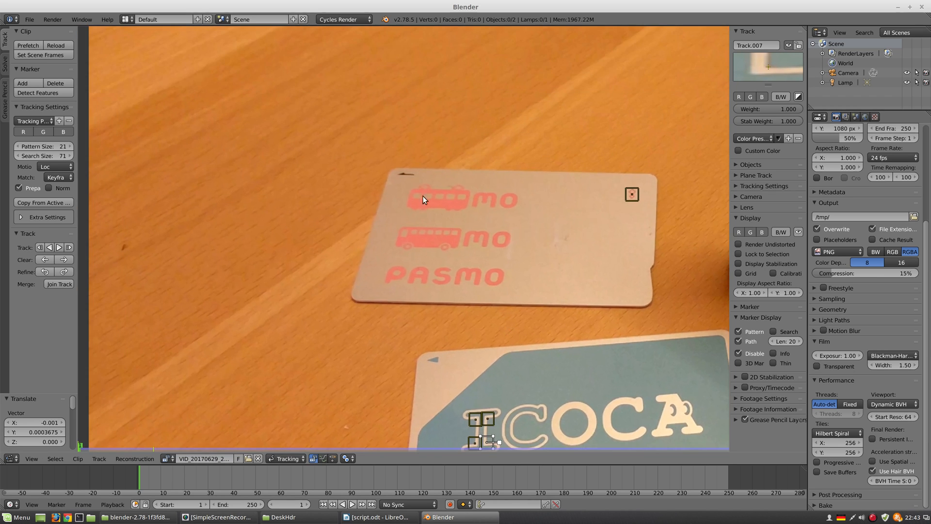
pyautogui.scroll(4, 419, 179)
pyautogui.scroll(2, 443, 194)
pyautogui.scroll(2, 442, 194)
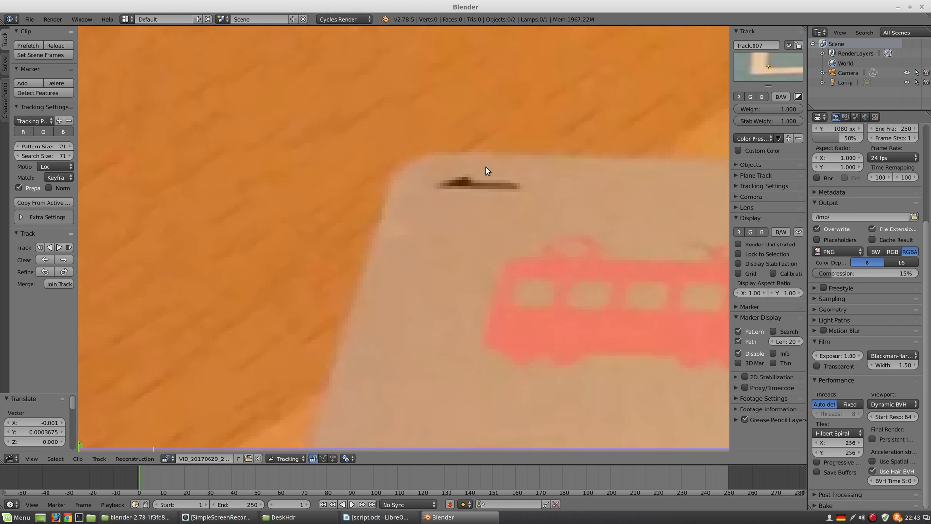
pyautogui.moveTo(486, 167); pyautogui.dragTo(449, 229, button='middle')
pyautogui.keyDown('ctrl'); pyautogui.click(433, 242); pyautogui.keyUp('ctrl')
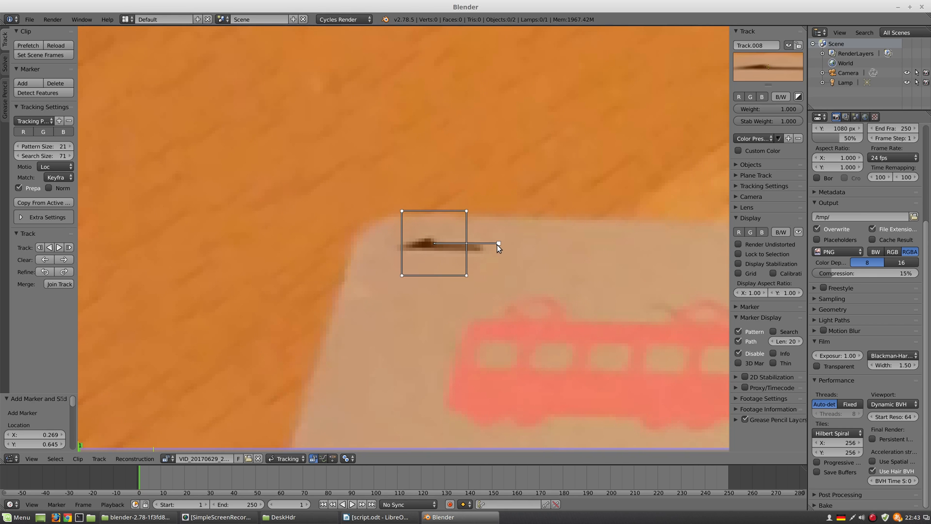
pyautogui.moveTo(497, 244); pyautogui.dragTo(505, 246)
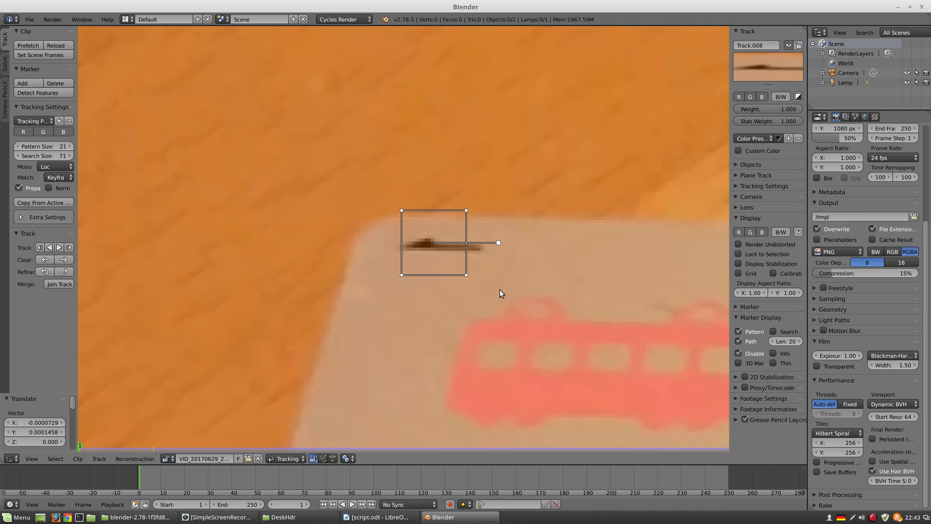
# - Add a marker on the dark wood speck near the footage's left edge, scaled to about 0.73 and shifted slightly down-left
pyautogui.scroll(-9, 499, 289)
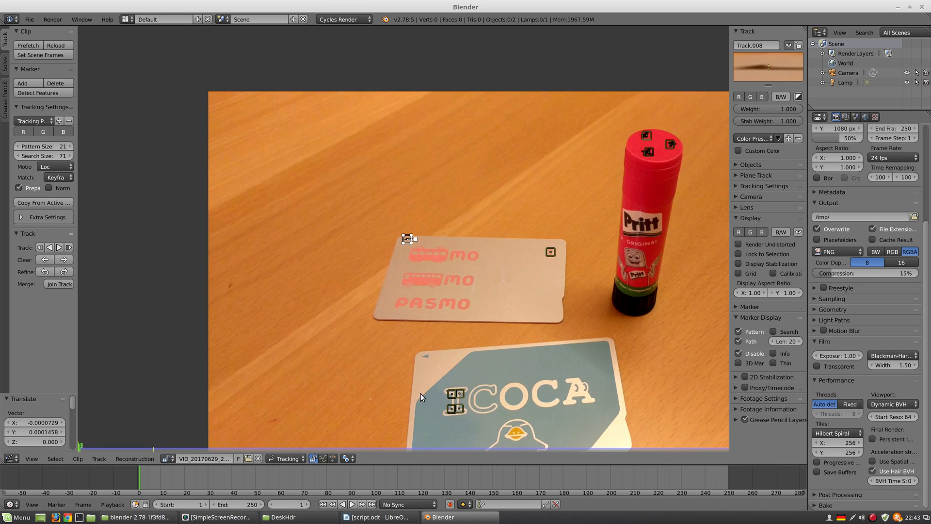
pyautogui.scroll(6, 296, 314)
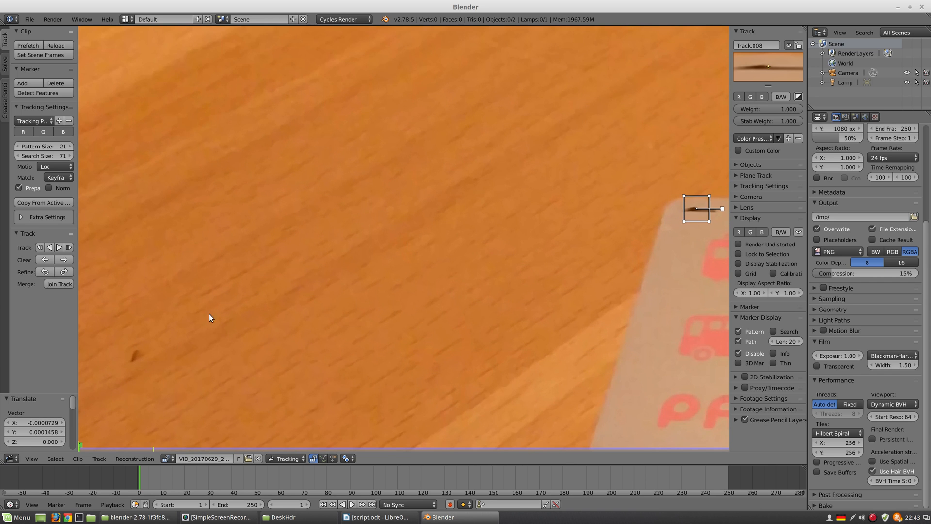
pyautogui.keyDown('ctrl'); pyautogui.click(135, 354); pyautogui.keyUp('ctrl')
pyautogui.moveTo(137, 365); pyautogui.dragTo(244, 300, button='middle')
pyautogui.scroll(3, 241, 294)
pyautogui.scroll(-1, 213, 301)
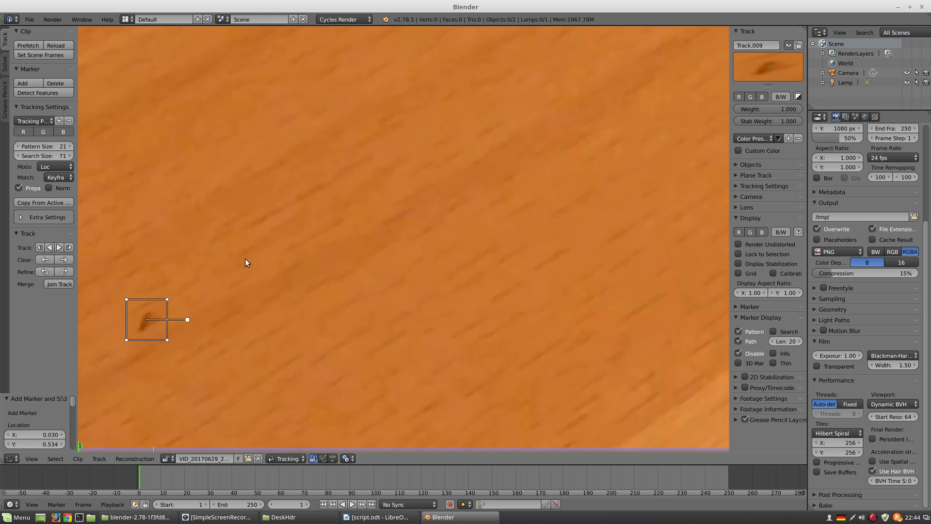
pyautogui.press('s')
pyautogui.click(230, 224)
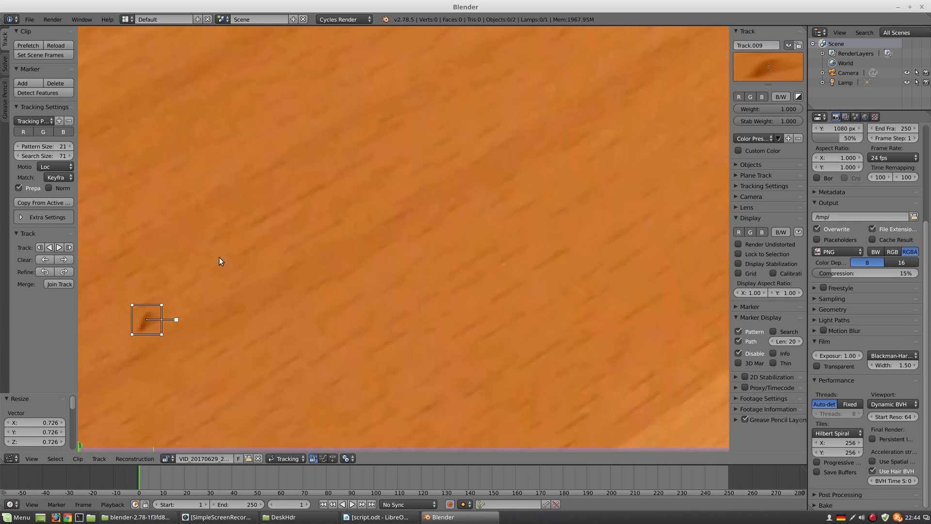
pyautogui.press('g')
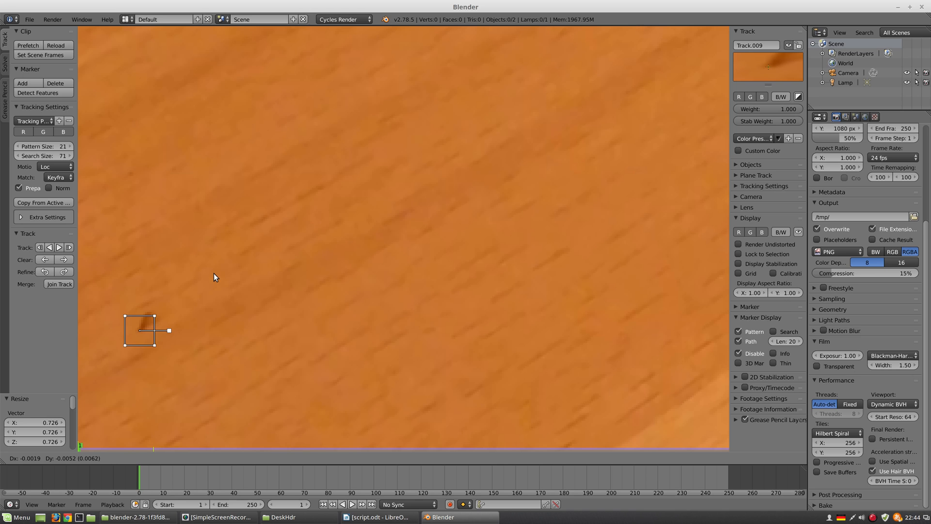
pyautogui.click(213, 272)
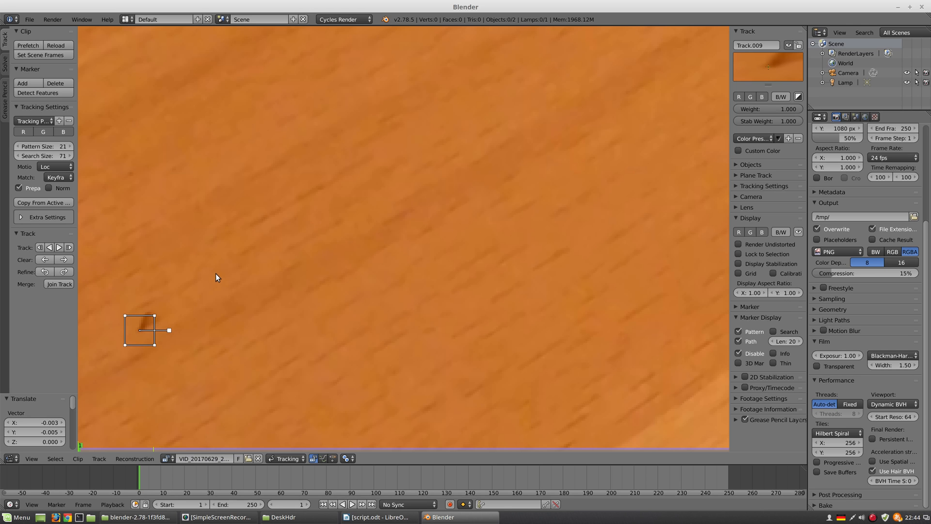
# - Select all the tracking markers and track them forward through the whole clip
pyautogui.scroll(-8, 312, 301)
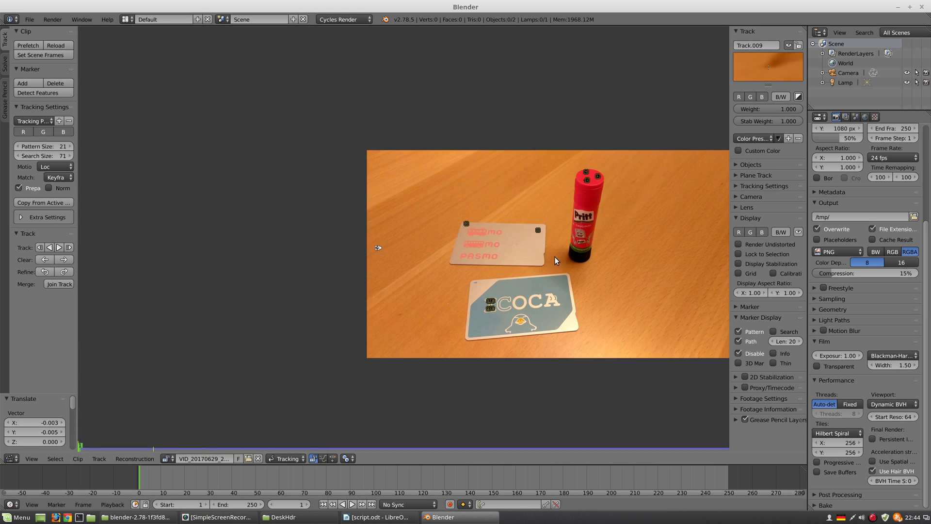
pyautogui.moveTo(587, 251); pyautogui.dragTo(503, 238, button='middle')
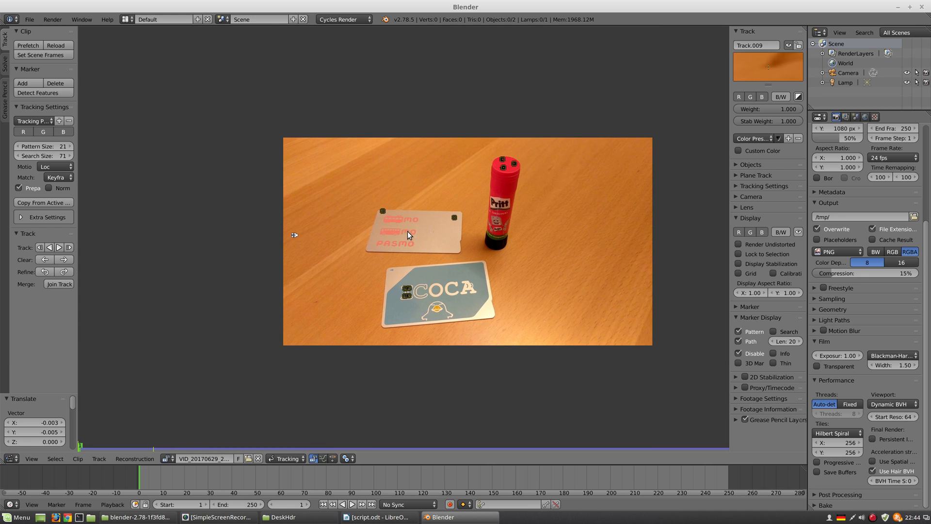
pyautogui.scroll(1, 407, 231)
pyautogui.press('a')
pyautogui.press('a')
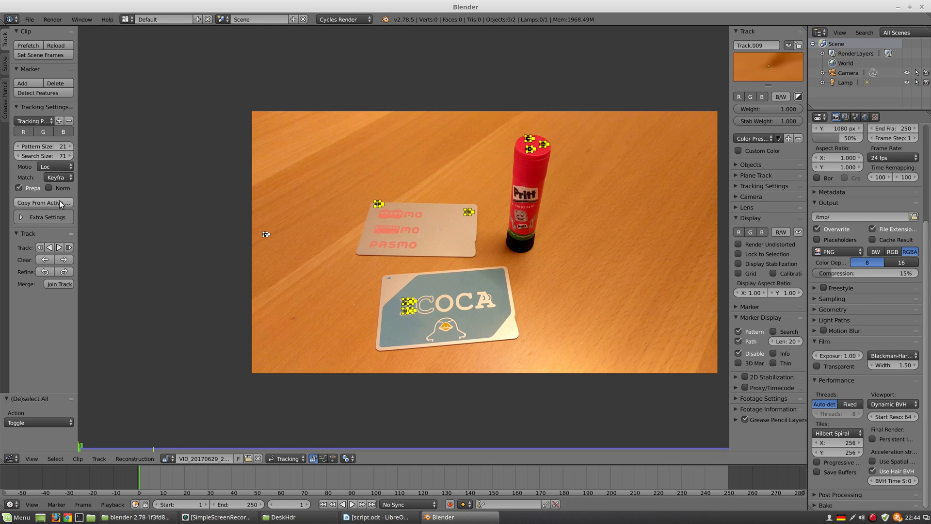
pyautogui.click(59, 247)
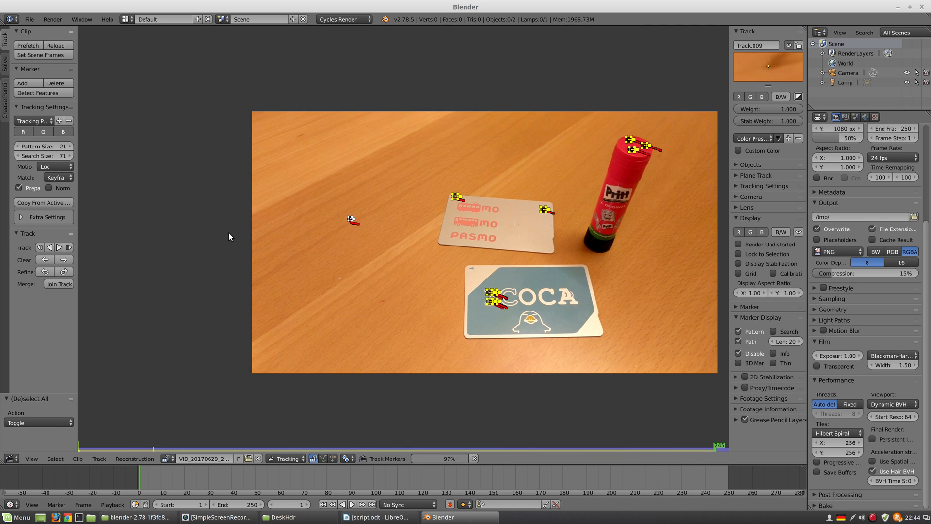
# - Scrub the tracked clip to frame 234 and then to frame 71 to check how the markers follow their features
pyautogui.moveTo(719, 470); pyautogui.dragTo(690, 471)
pyautogui.moveTo(526, 303); pyautogui.dragTo(435, 297, button='middle')
pyautogui.scroll(2, 466, 282)
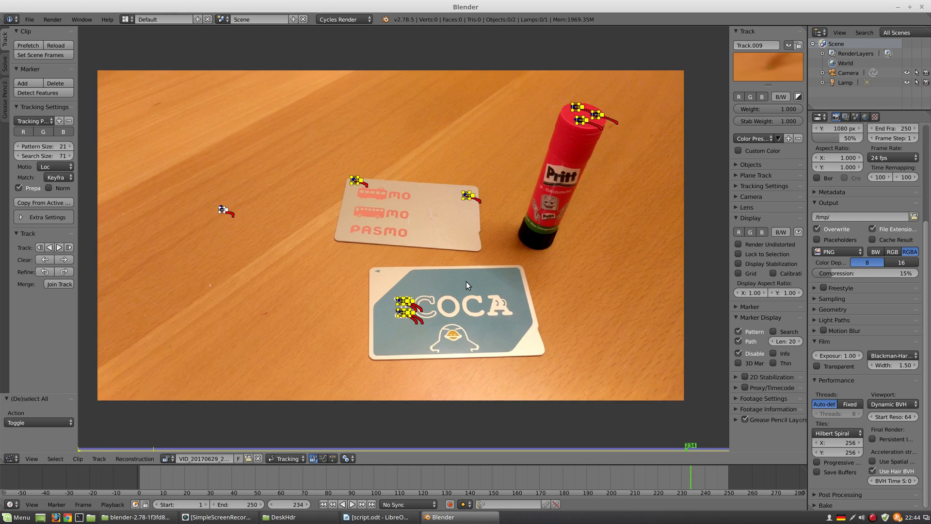
pyautogui.scroll(-2, 467, 281)
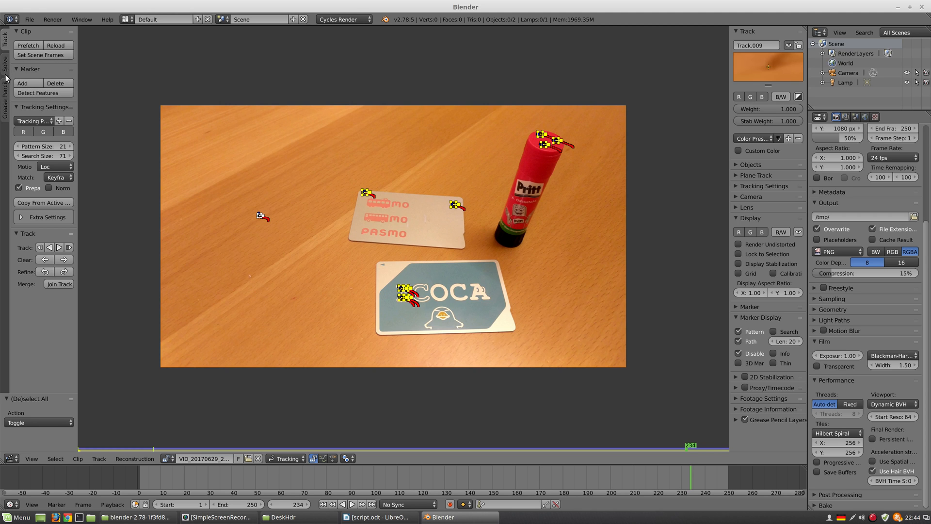
pyautogui.moveTo(148, 470); pyautogui.dragTo(305, 479)
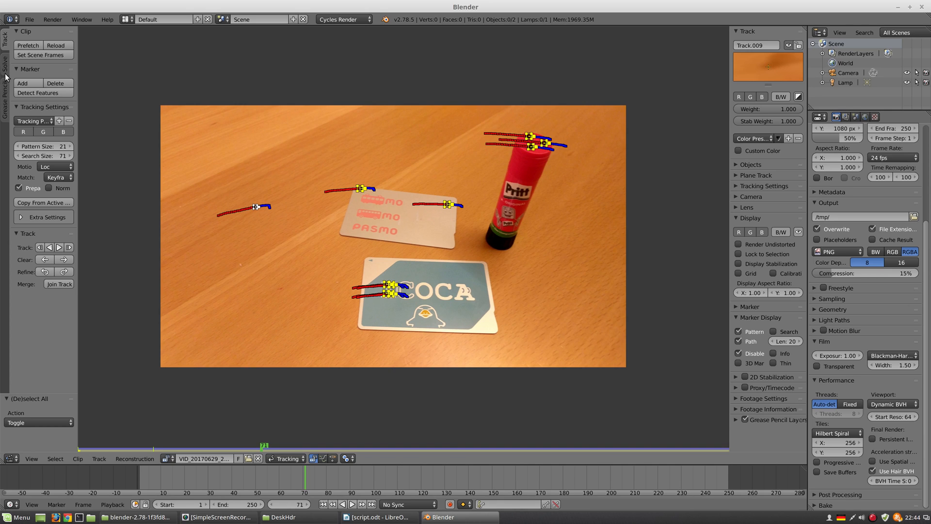
# - Set the camera solve's Keyframe A to 30 and Keyframe B to 70
pyautogui.click(6, 77)
pyautogui.click(44, 68)
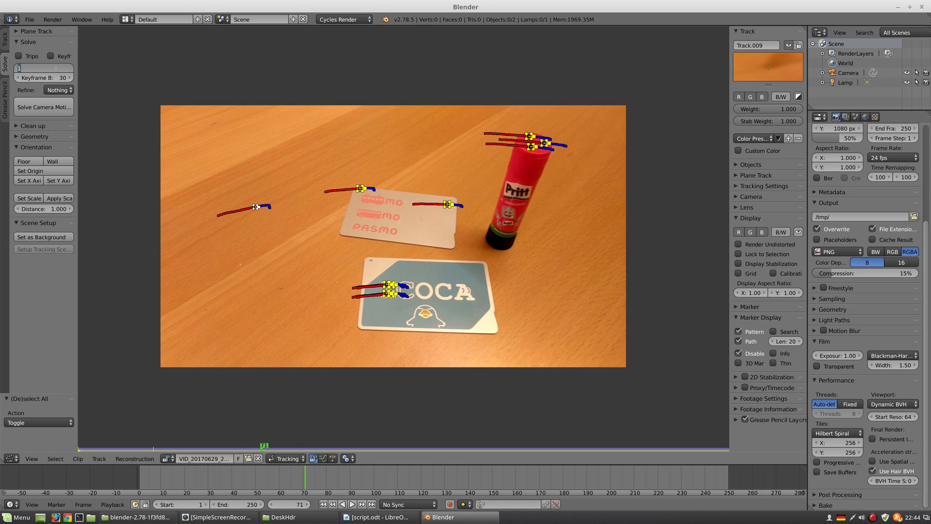
pyautogui.write('30')
pyautogui.press('Tab')
pyautogui.write('7')
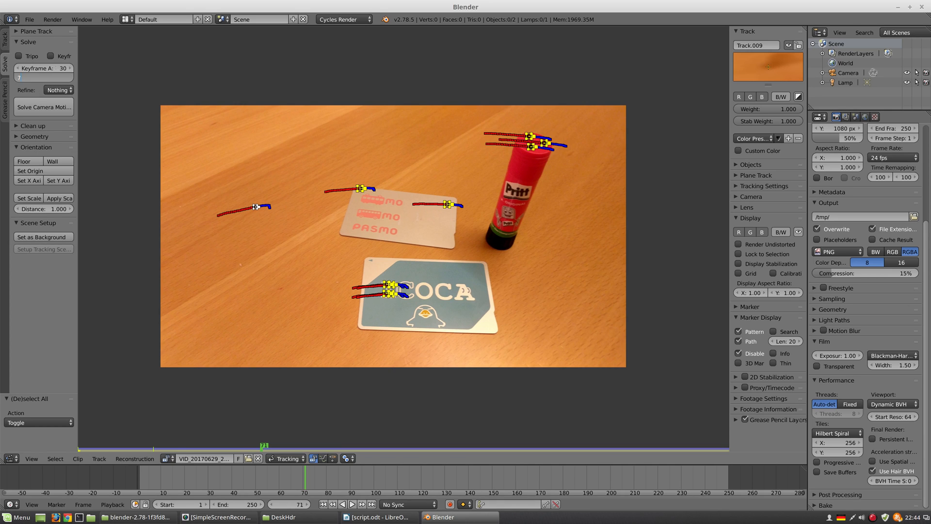
pyautogui.press('Return')
# - Set the solver to refine Focal Length and solve the camera motion
pyautogui.click(70, 93)
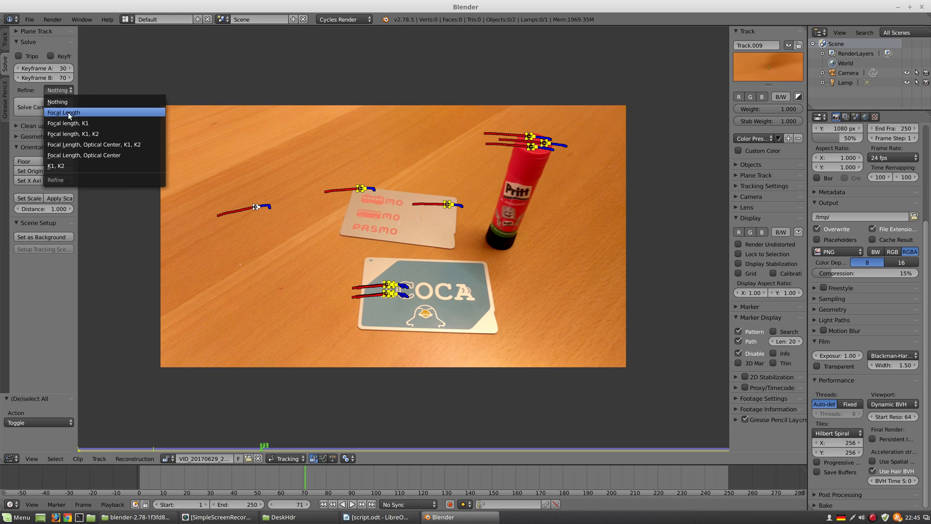
pyautogui.click(71, 113)
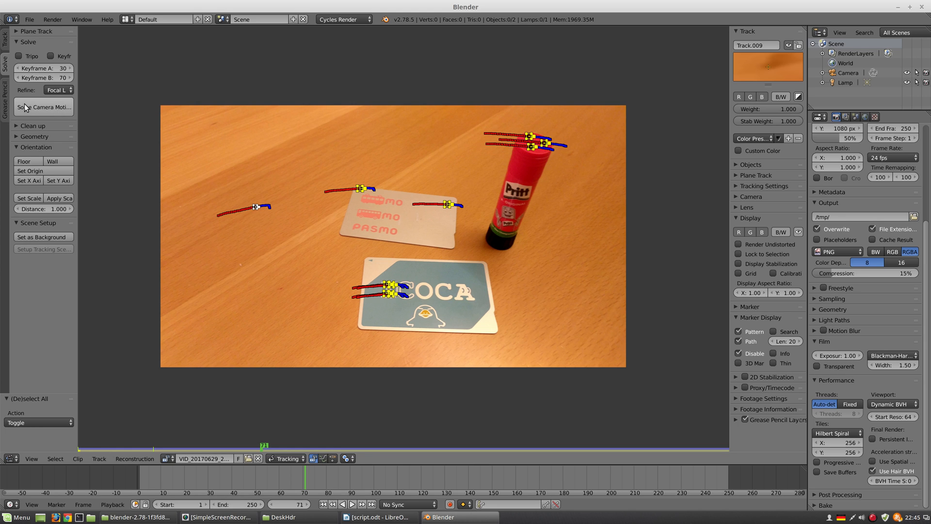
pyautogui.click(56, 106)
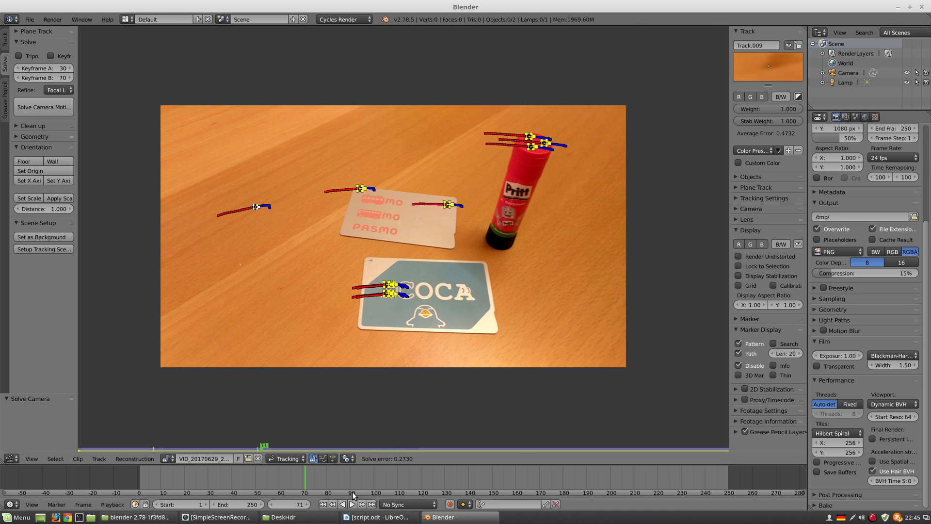
# - Return the clip to frame 1 and try to set up the tracking scene from the solve
pyautogui.moveTo(288, 468); pyautogui.dragTo(142, 486)
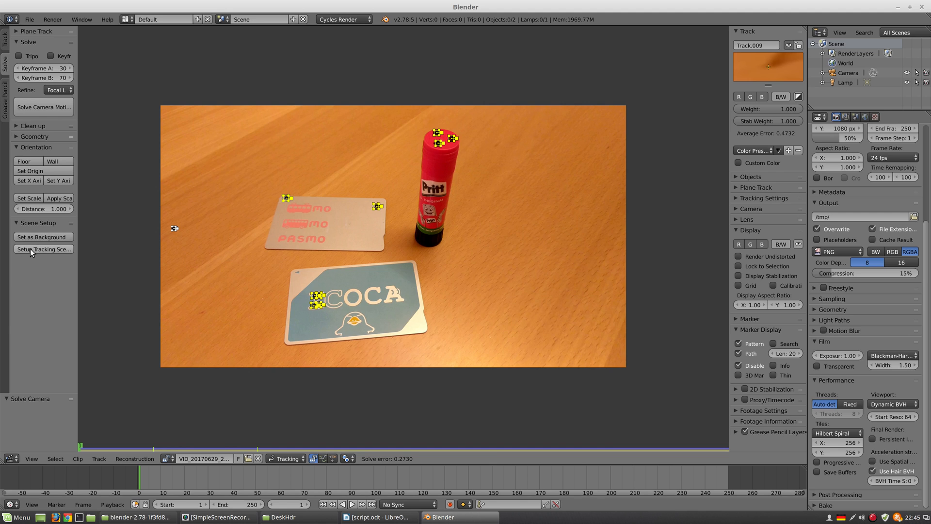
pyautogui.click(45, 248)
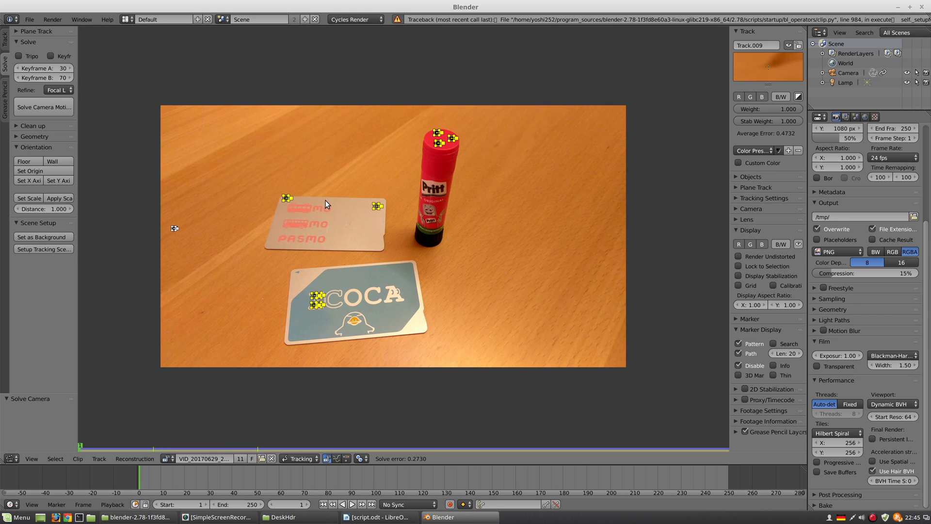
# - Define the floor from both PASMO card markers and an upper COCA card marker, and set the origin at the PASMO card's upper-left marker
pyautogui.click(293, 198)
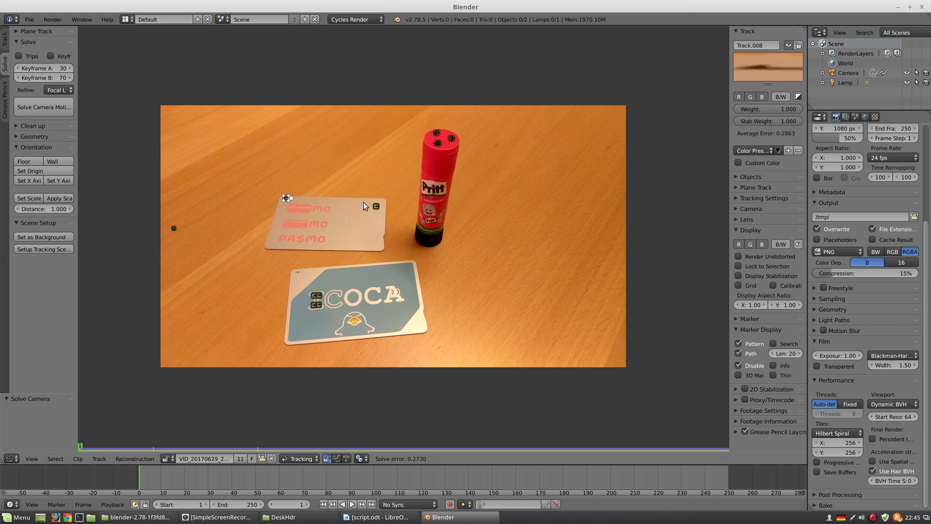
pyautogui.keyDown('shift'); pyautogui.click(376, 205); pyautogui.keyUp('shift')
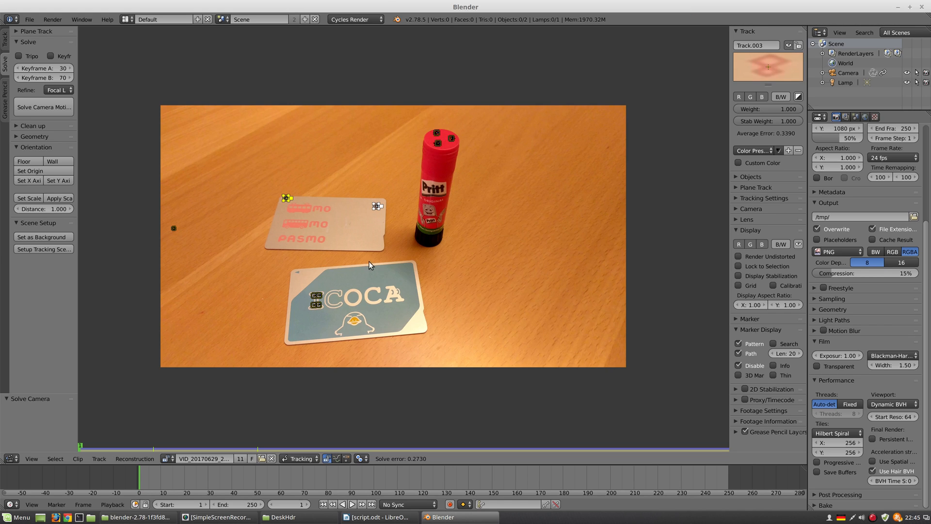
pyautogui.keyDown('shift'); pyautogui.click(316, 297); pyautogui.keyUp('shift')
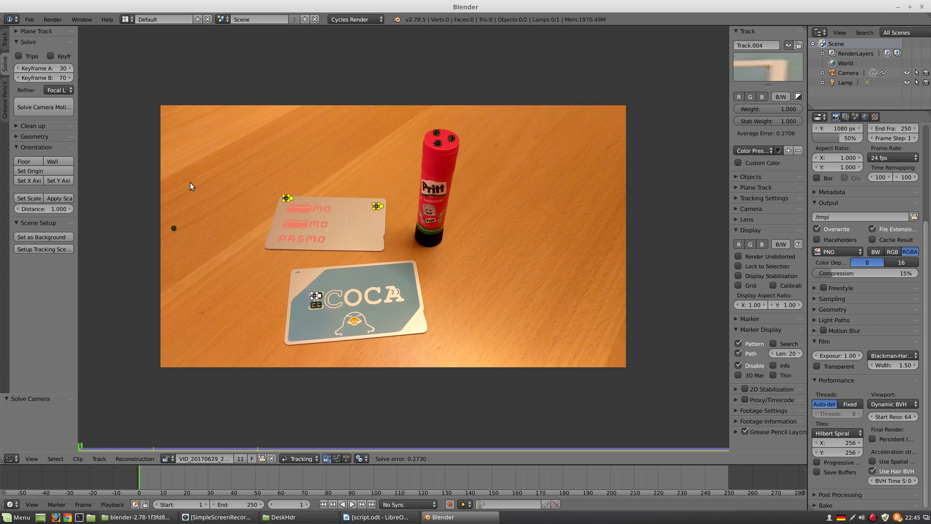
pyautogui.click(26, 162)
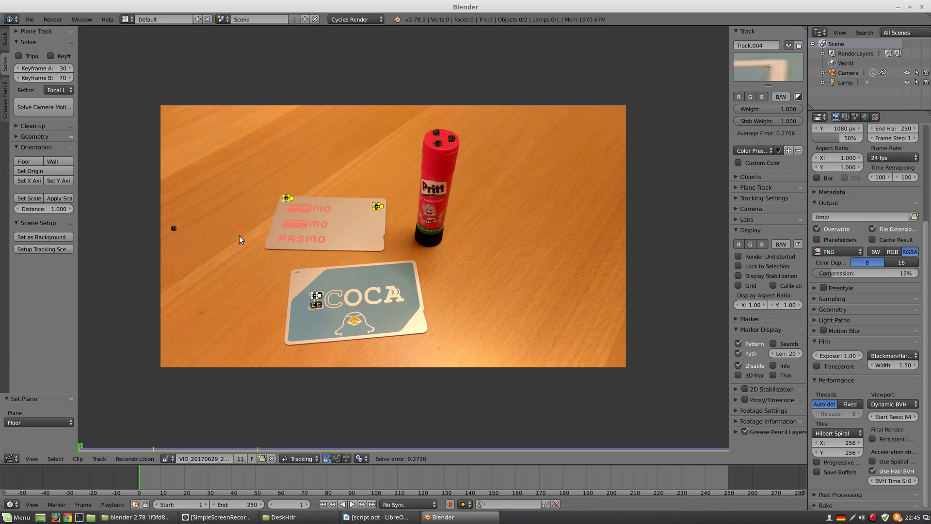
pyautogui.click(283, 196)
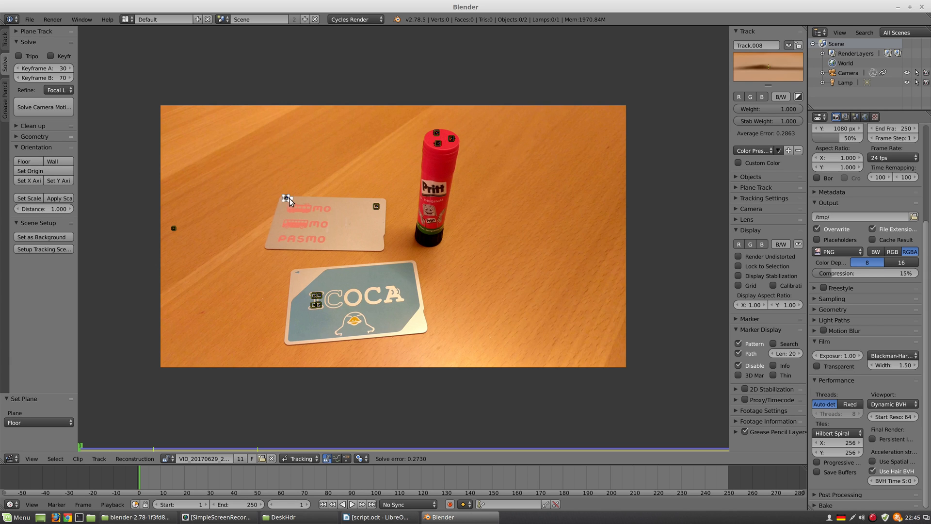
pyautogui.click(35, 170)
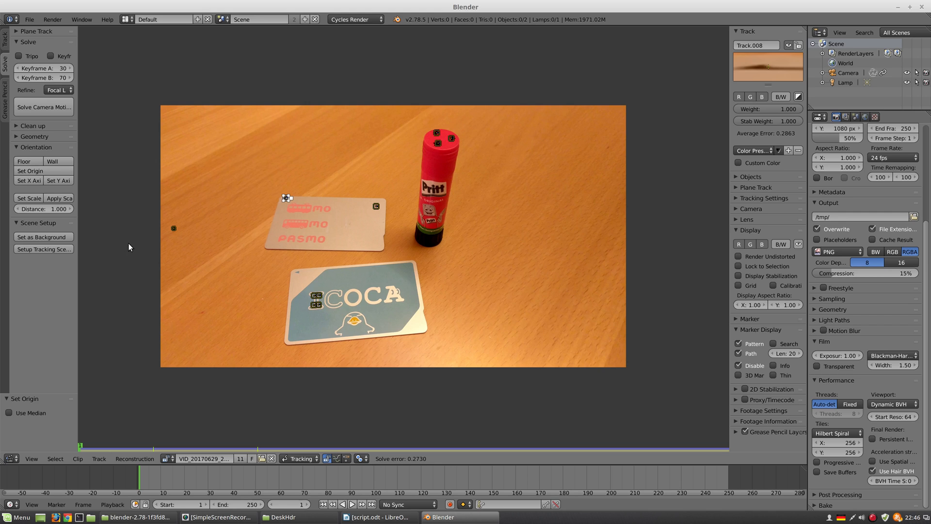
# - Set up the tracking scene and try to set the clip as the 3D viewport background
pyautogui.click(49, 249)
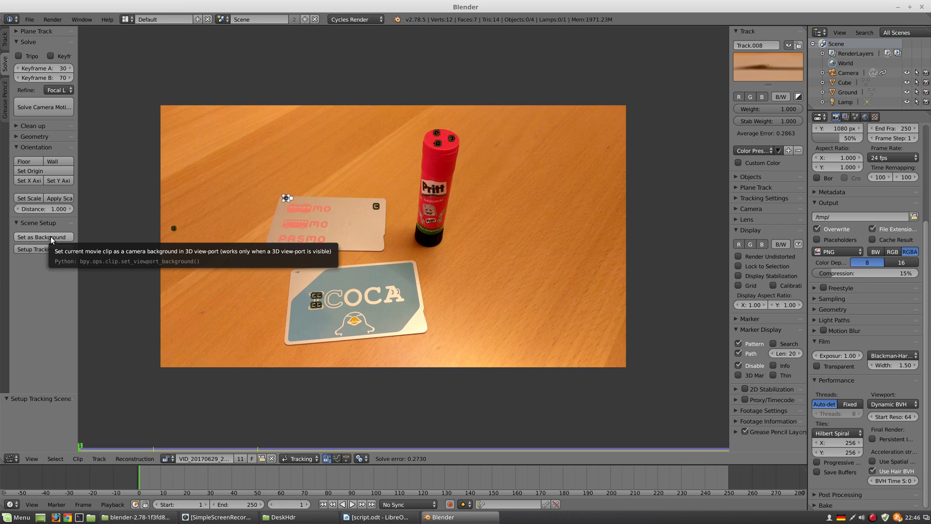
pyautogui.click(51, 236)
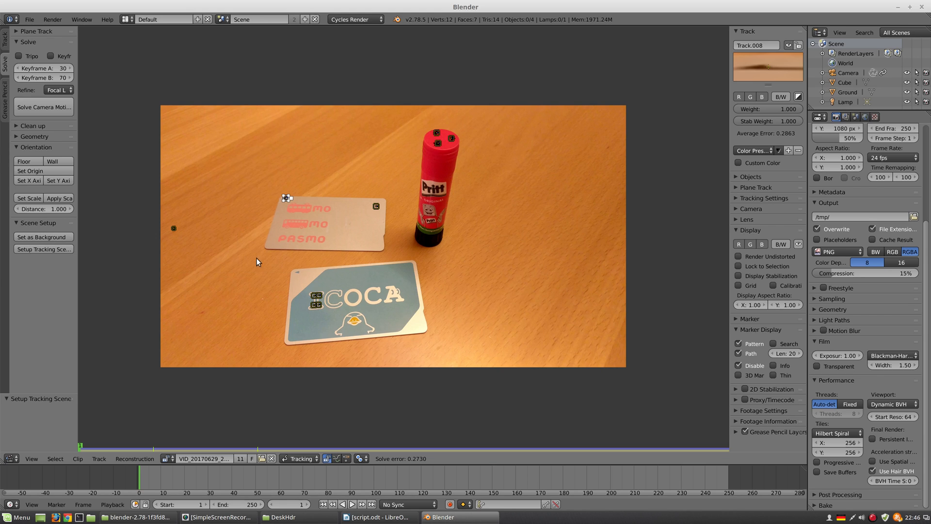
# - Show the 3D View in the main area and look at the tracking scene through the camera
pyautogui.click(12, 459)
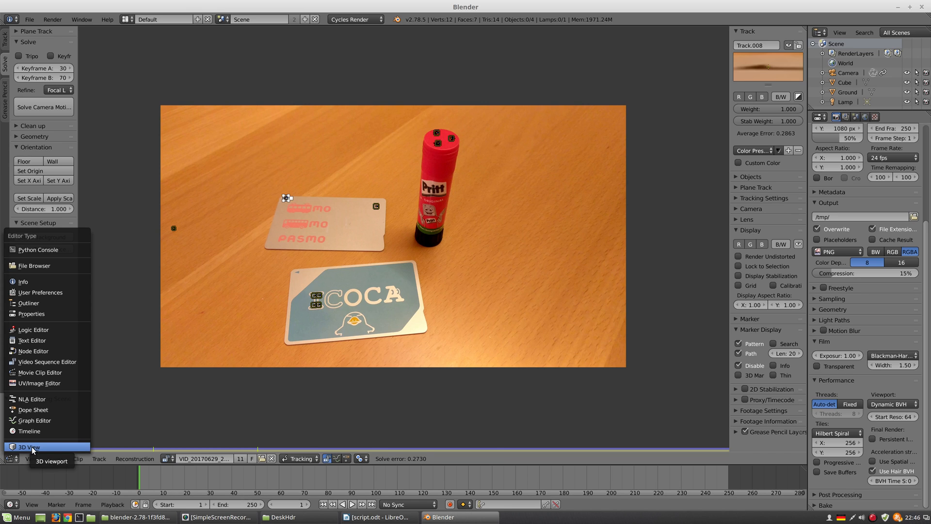
pyautogui.click(31, 447)
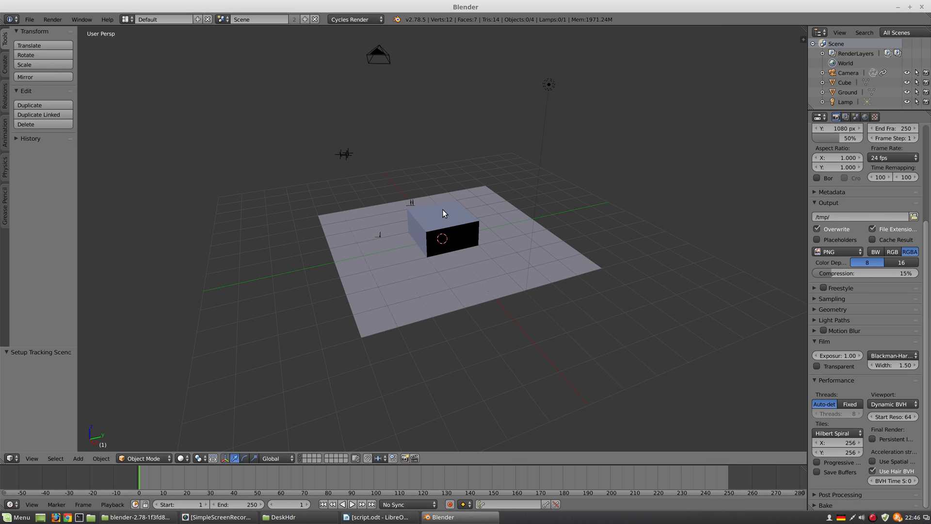
pyautogui.press('KP_0')
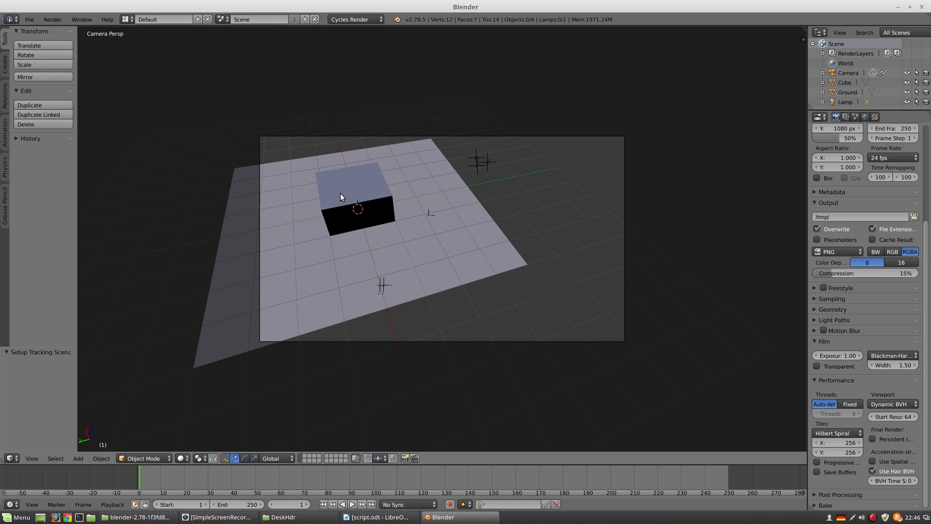
# - Render frame 1, examine the result, and return to the camera view
pyautogui.press('F12')
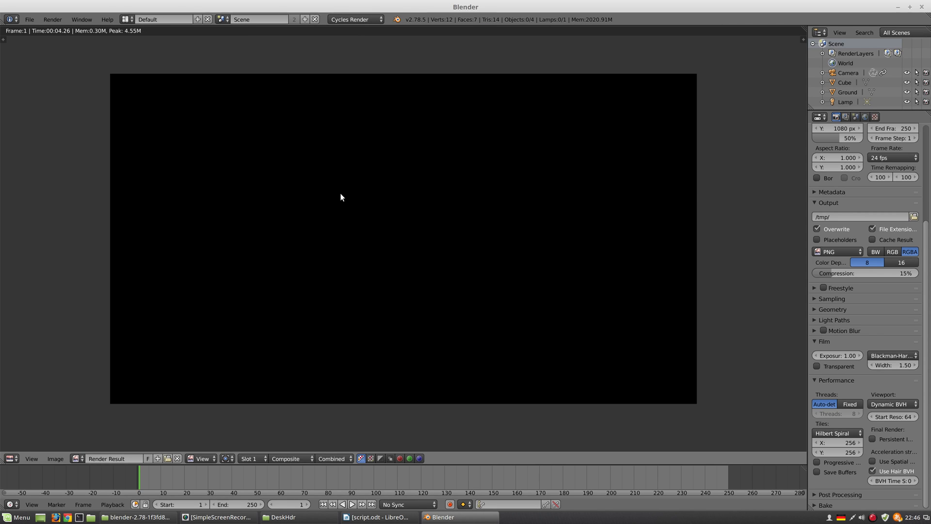
pyautogui.scroll(-4, 340, 197)
pyautogui.scroll(3, 340, 197)
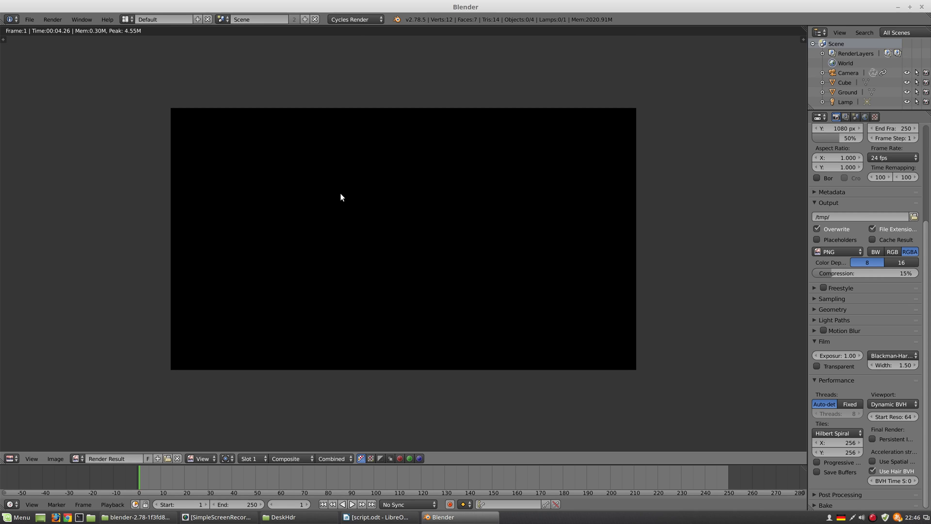
pyautogui.press('Escape')
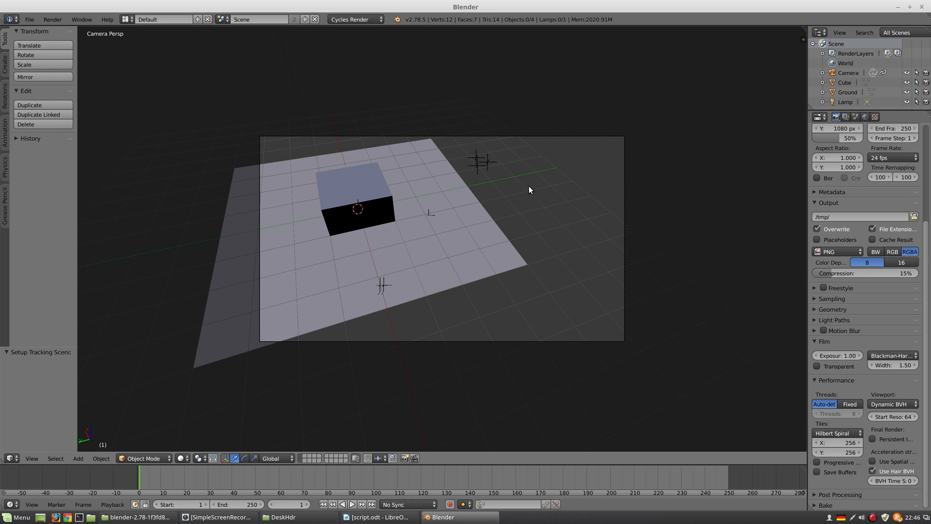
pyautogui.rightClick(535, 25)
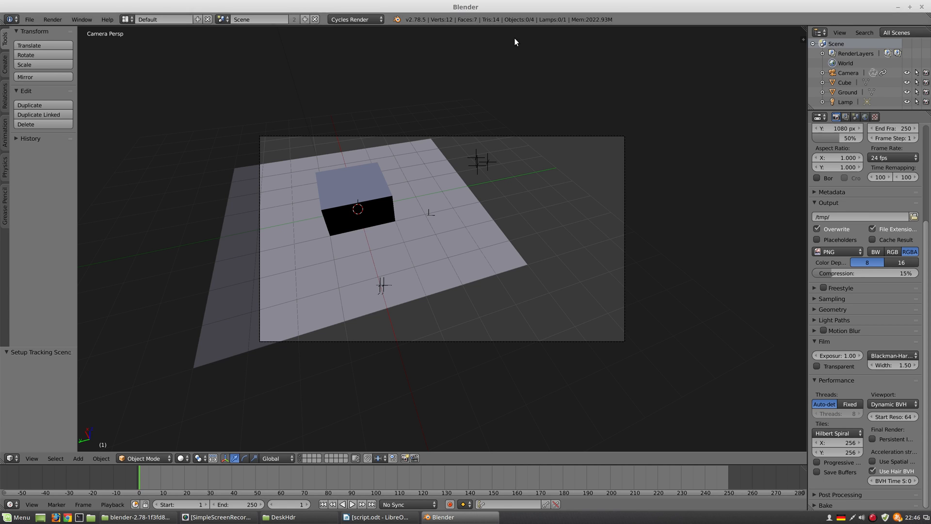
# - Switch the main area to the Node Editor and show the scene's compositing nodes
pyautogui.click(11, 459)
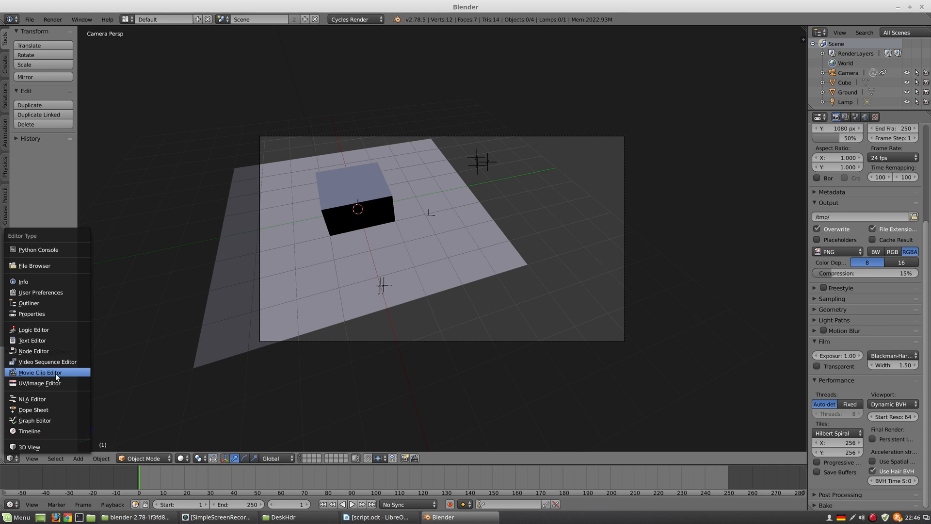
pyautogui.click(61, 351)
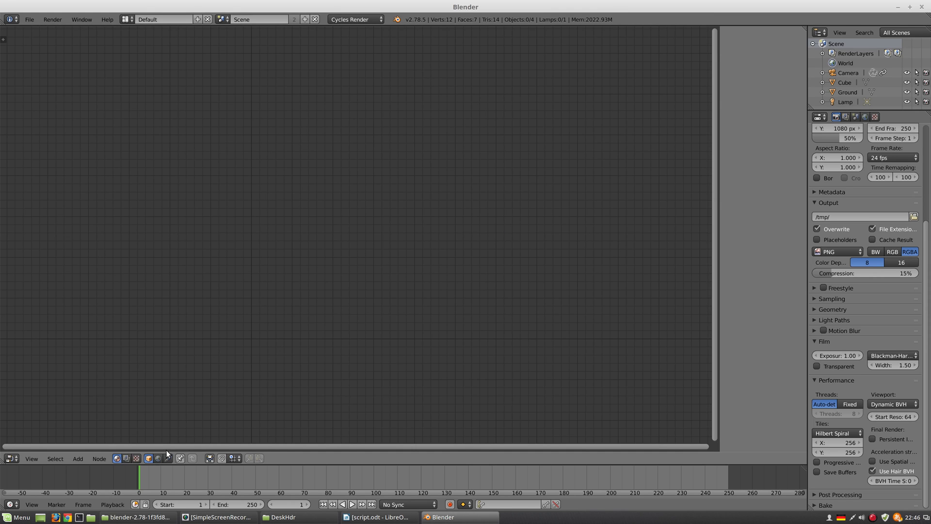
pyautogui.click(125, 458)
pyautogui.moveTo(363, 376); pyautogui.dragTo(361, 216, button='middle')
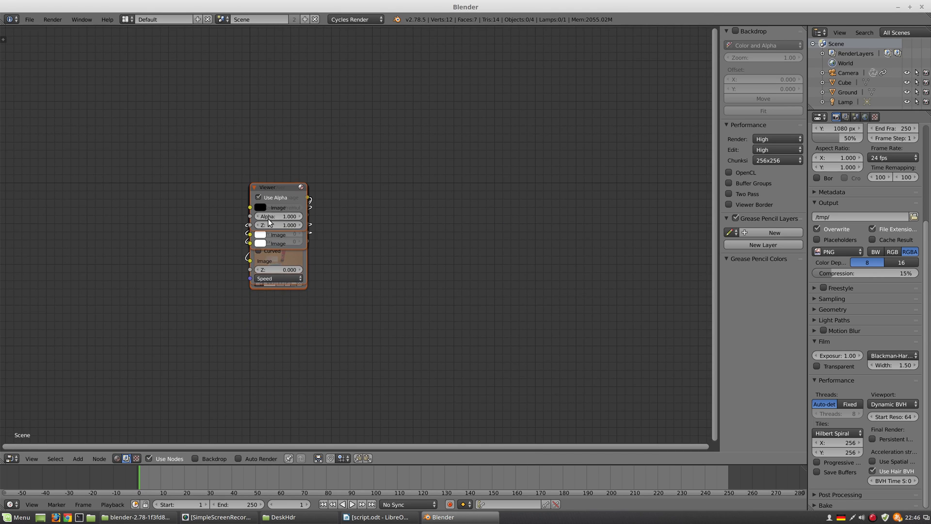
# - Spread the stacked compositing nodes apart so that each one is accessible, with Composite at the far right of the node tree
pyautogui.moveTo(273, 188); pyautogui.dragTo(420, 125)
pyautogui.moveTo(286, 186); pyautogui.dragTo(465, 103)
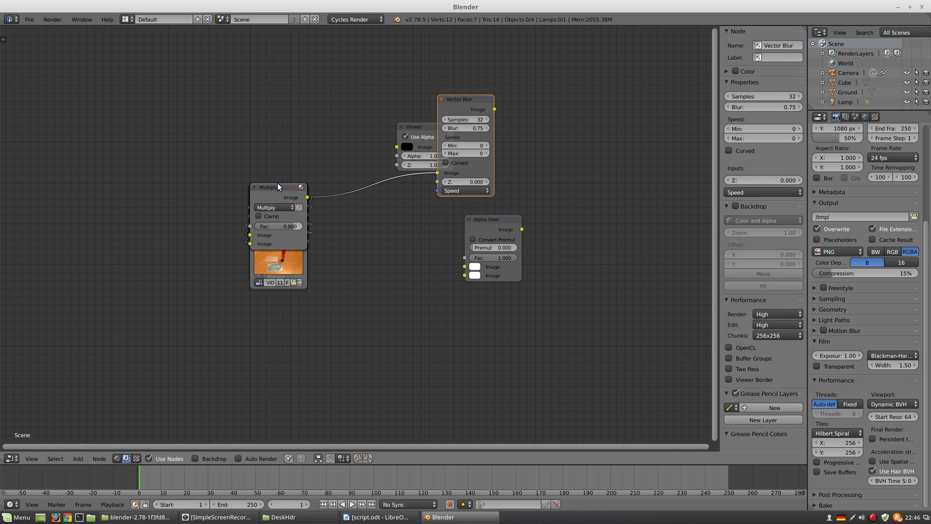
pyautogui.moveTo(279, 188); pyautogui.dragTo(377, 325)
pyautogui.moveTo(268, 188); pyautogui.dragTo(148, 256)
pyautogui.moveTo(286, 187); pyautogui.dragTo(178, 328)
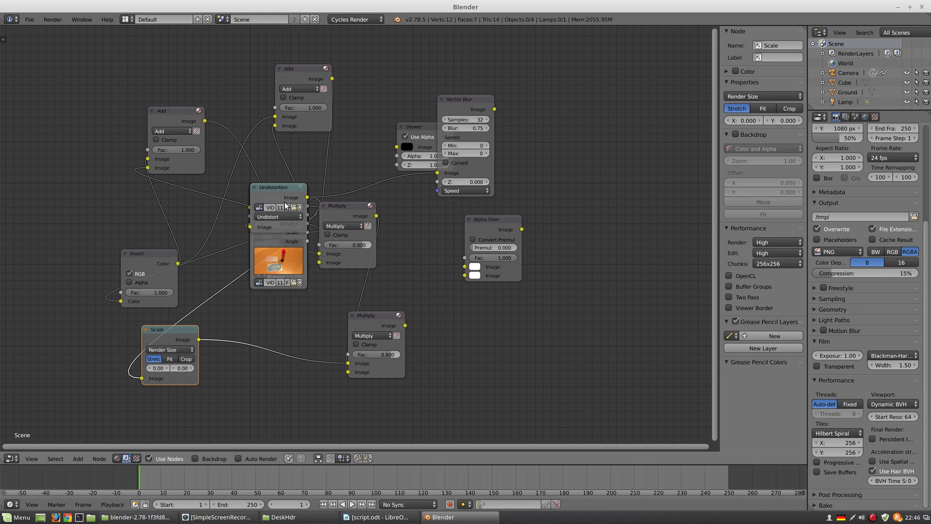
pyautogui.moveTo(284, 192); pyautogui.dragTo(637, 93)
pyautogui.scroll(-1, 539, 197)
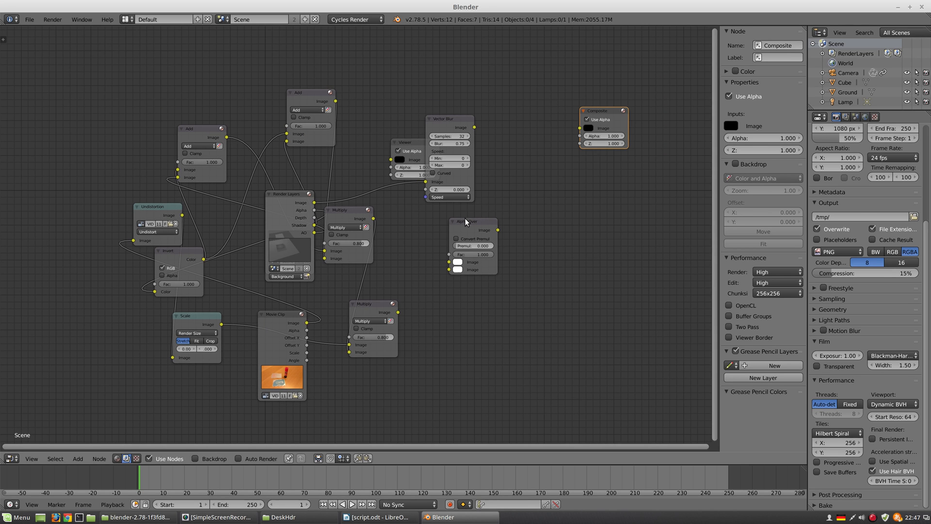
# - Delete the Vector Blur node, move Alpha Over further right, and place the Viewer node above Composite
pyautogui.moveTo(464, 221); pyautogui.dragTo(563, 220)
pyautogui.moveTo(440, 133); pyautogui.dragTo(510, 106)
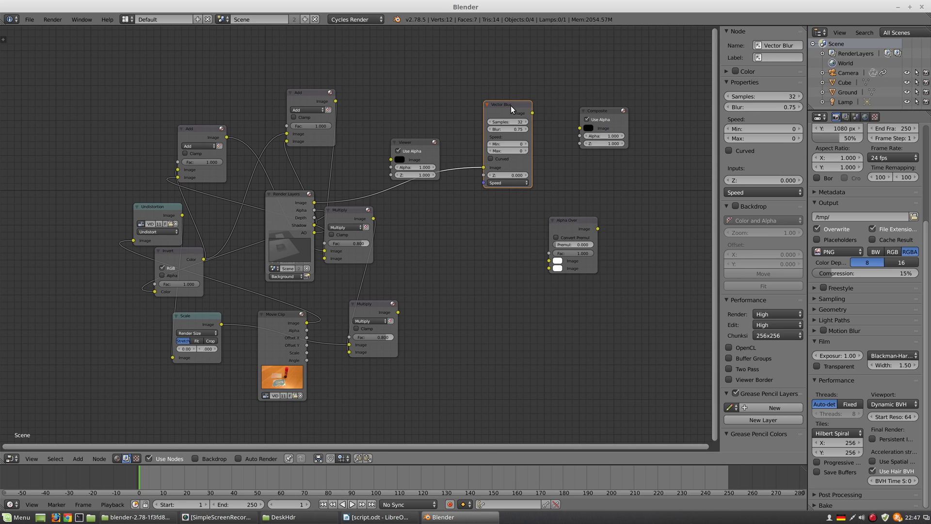
pyautogui.press('x')
pyautogui.moveTo(410, 142); pyautogui.dragTo(609, 60)
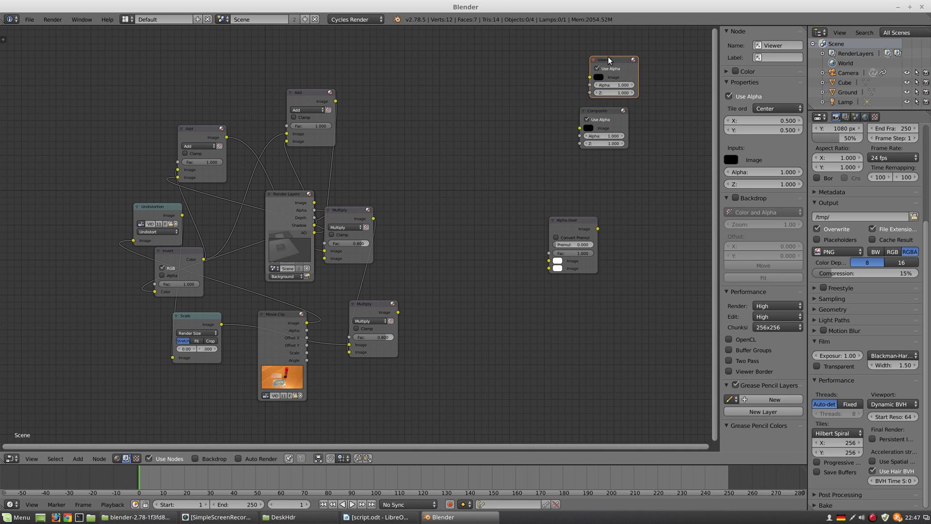
# - Delete the Multiply node beside Render Layers and the topmost Add node
pyautogui.moveTo(345, 210); pyautogui.dragTo(467, 138)
pyautogui.press('x')
pyautogui.moveTo(322, 91); pyautogui.dragTo(456, 68)
pyautogui.press('x')
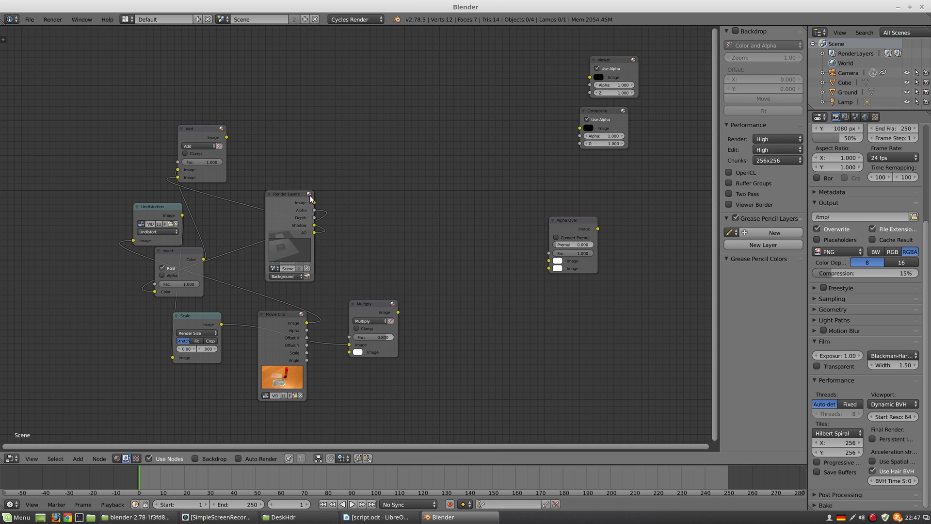
# - Move the Render Layers and Movie Clip nodes to the left side of the node tree, and delete the remaining Multiply and Add nodes
pyautogui.moveTo(311, 198); pyautogui.dragTo(83, 326)
pyautogui.moveTo(361, 304); pyautogui.dragTo(453, 218)
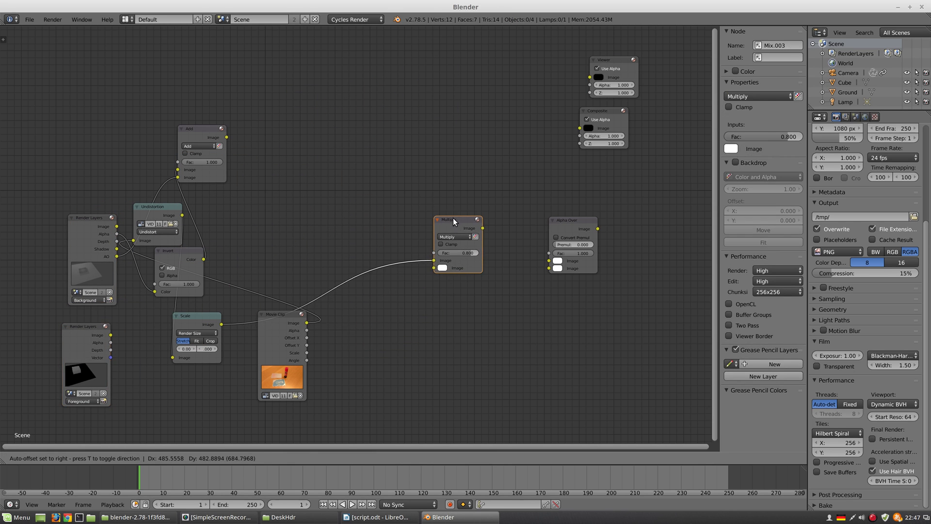
pyautogui.press('x')
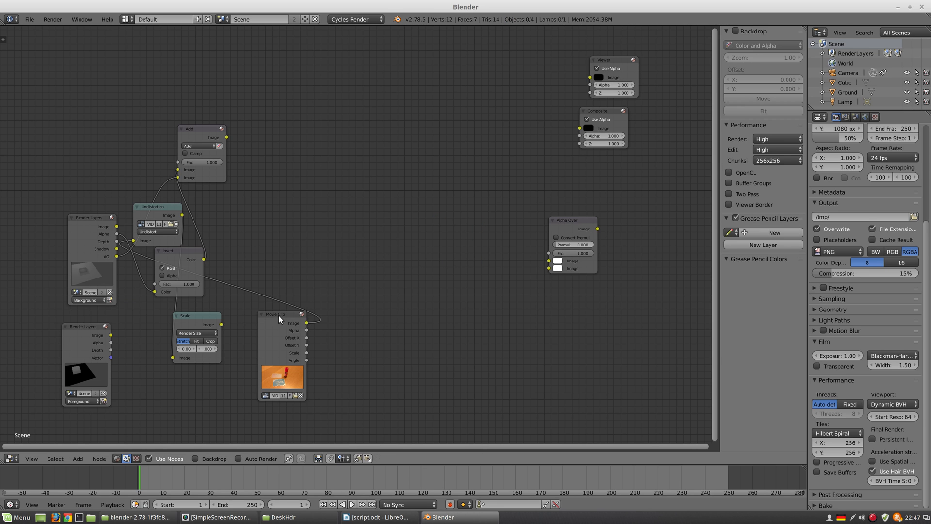
pyautogui.moveTo(278, 315); pyautogui.dragTo(75, 80)
pyautogui.moveTo(202, 132); pyautogui.dragTo(385, 71)
pyautogui.press('x')
# - Delete the Invert node and reposition the Undistortion and Scale nodes to the right of the input nodes
pyautogui.moveTo(156, 214); pyautogui.dragTo(215, 164)
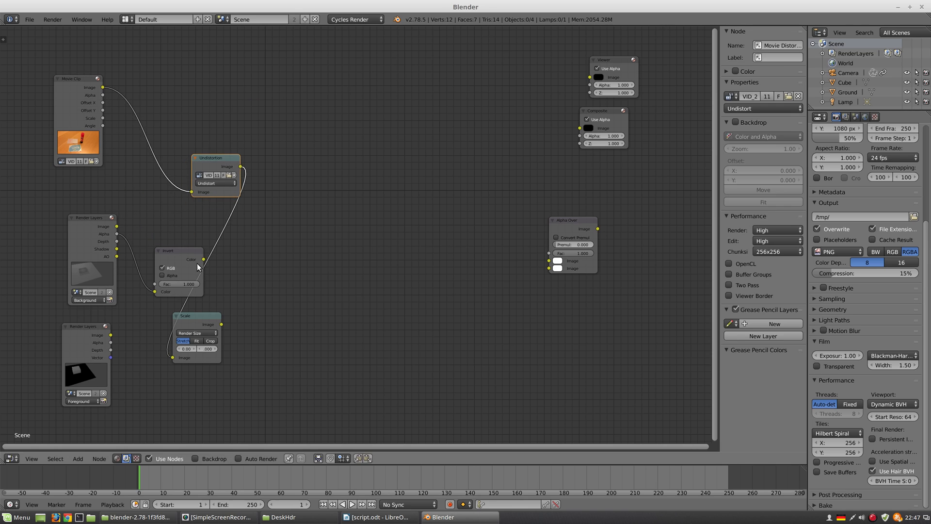
pyautogui.moveTo(197, 264); pyautogui.dragTo(342, 226)
pyautogui.press('x')
pyautogui.moveTo(205, 316); pyautogui.dragTo(322, 308)
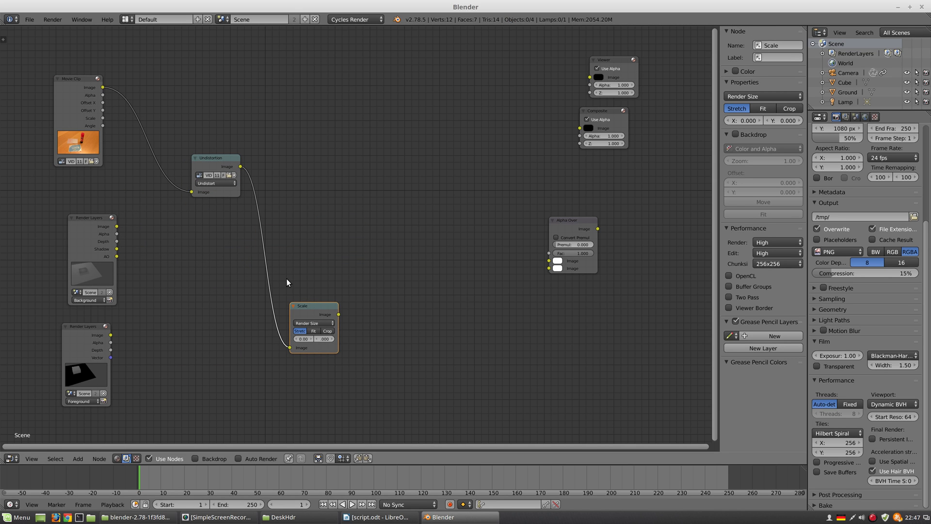
# - Reposition the Undistortion and Scale nodes and delete the Background Render Layers node
pyautogui.moveTo(211, 156); pyautogui.dragTo(196, 144)
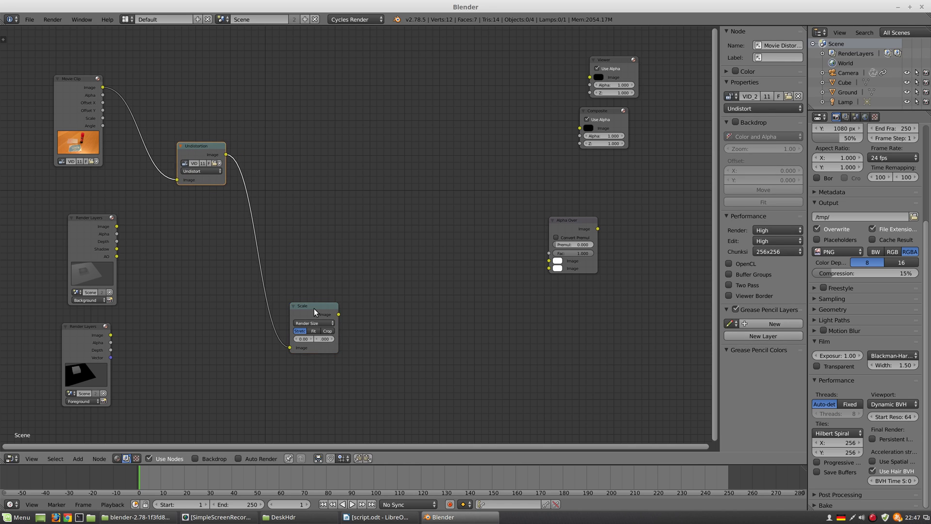
pyautogui.moveTo(313, 309); pyautogui.dragTo(338, 284)
pyautogui.click(85, 218)
pyautogui.press('x')
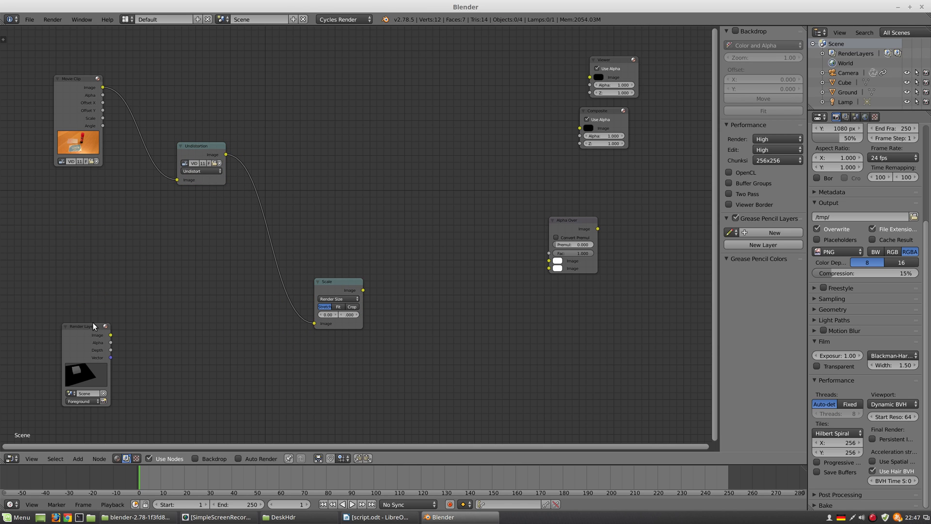
# - Delete the Foreground Render Layers node, undo that deletion, and place the node below Movie Clip
pyautogui.moveTo(93, 326); pyautogui.dragTo(135, 254)
pyautogui.press('x')
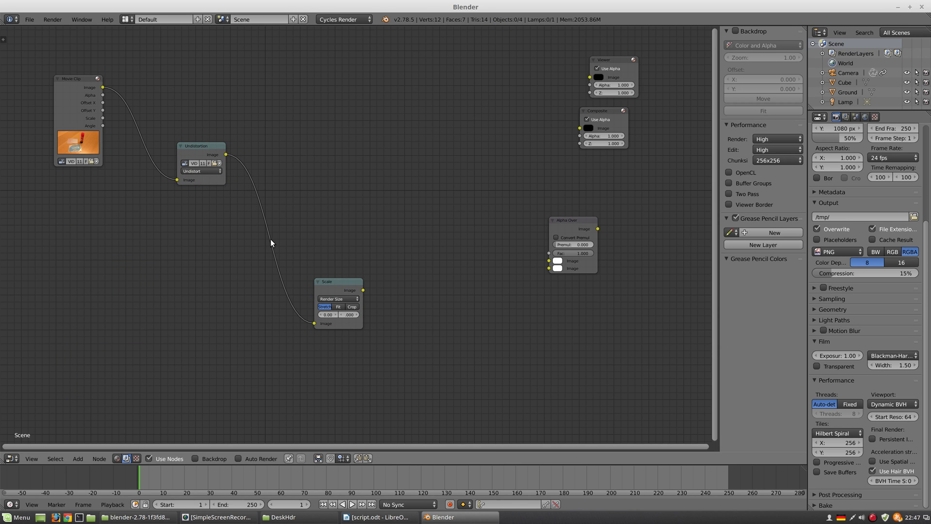
pyautogui.hotkey('ctrl', 'z')
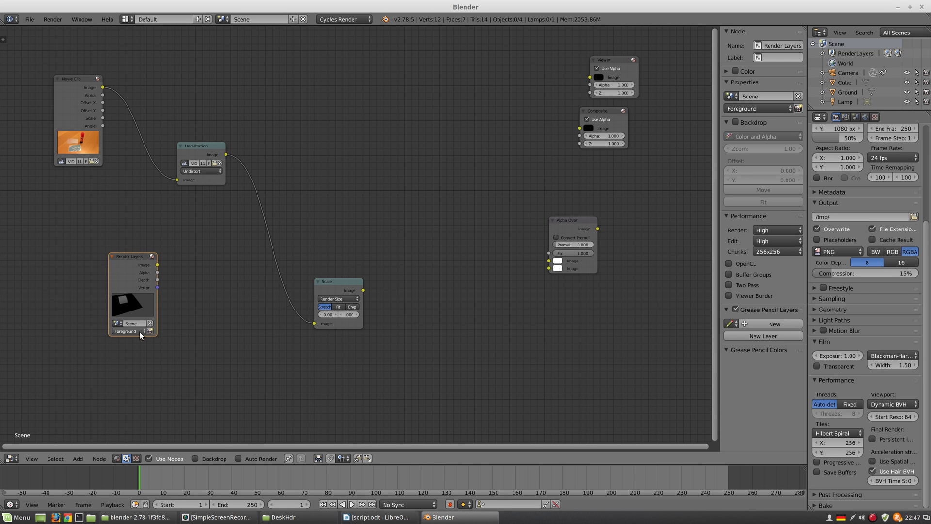
pyautogui.moveTo(126, 256); pyautogui.dragTo(81, 229)
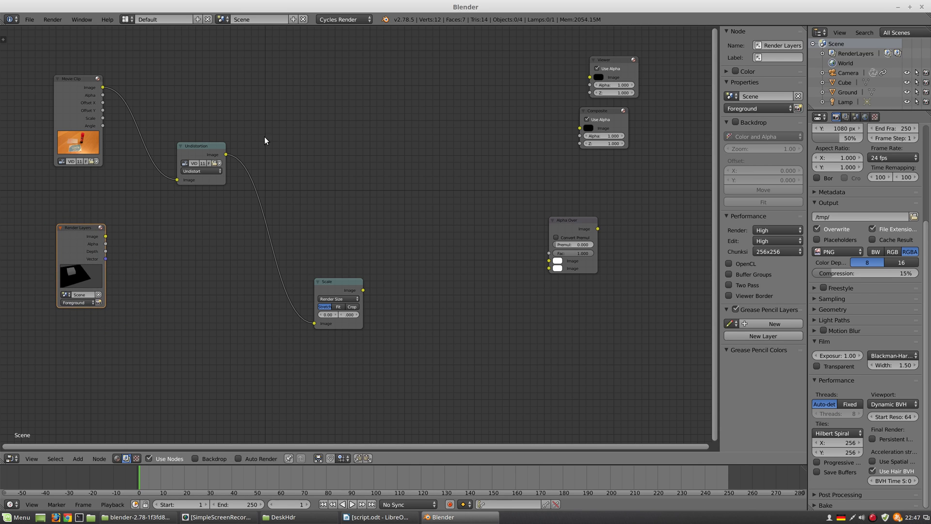
# - Line up the Movie Clip, Undistortion and Scale nodes side by side in a row above the Render Layers node
pyautogui.moveTo(189, 150); pyautogui.dragTo(210, 136)
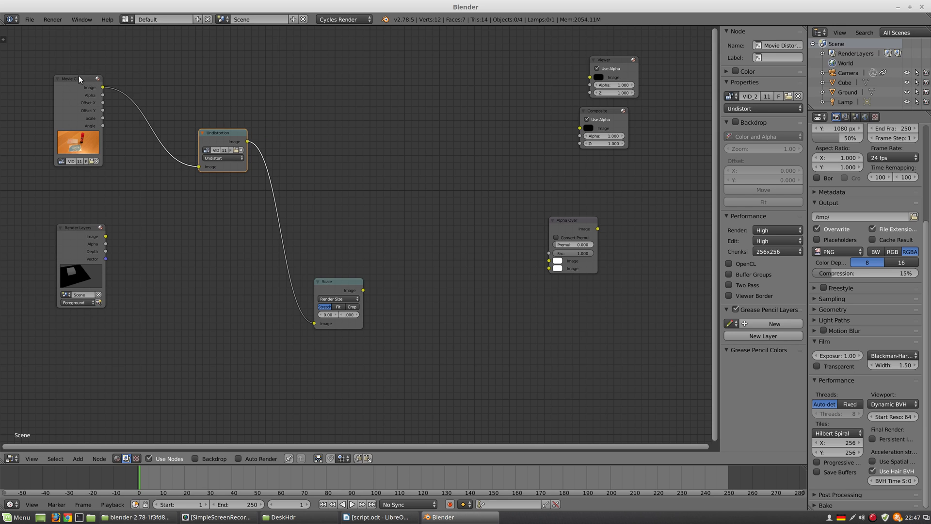
pyautogui.moveTo(78, 76); pyautogui.dragTo(84, 53)
pyautogui.moveTo(227, 135); pyautogui.dragTo(197, 116)
pyautogui.moveTo(334, 281); pyautogui.dragTo(268, 157)
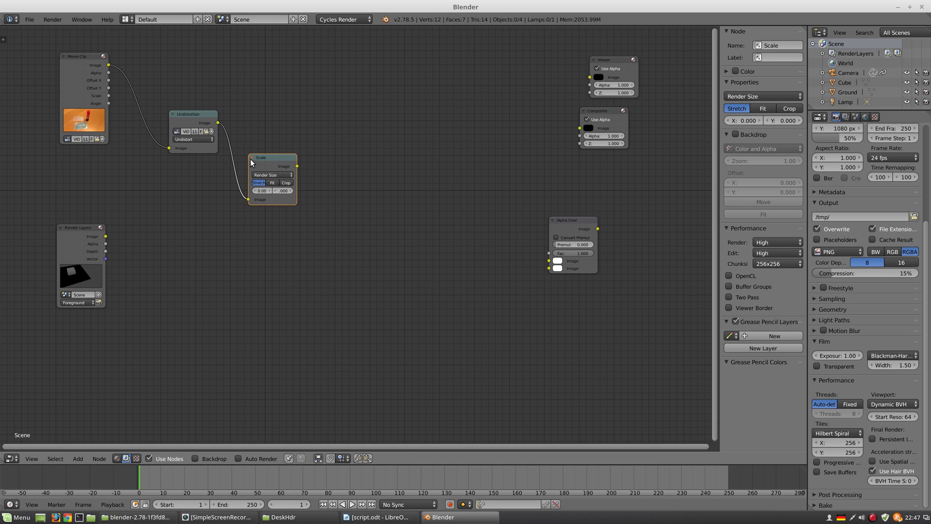
pyautogui.moveTo(250, 160); pyautogui.dragTo(247, 157)
pyautogui.moveTo(196, 113); pyautogui.dragTo(172, 71)
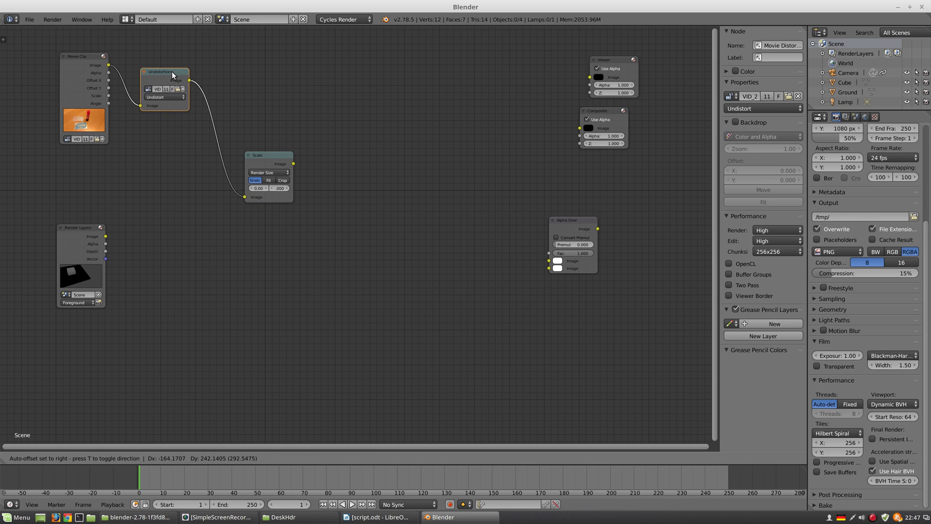
pyautogui.moveTo(262, 156); pyautogui.dragTo(237, 67)
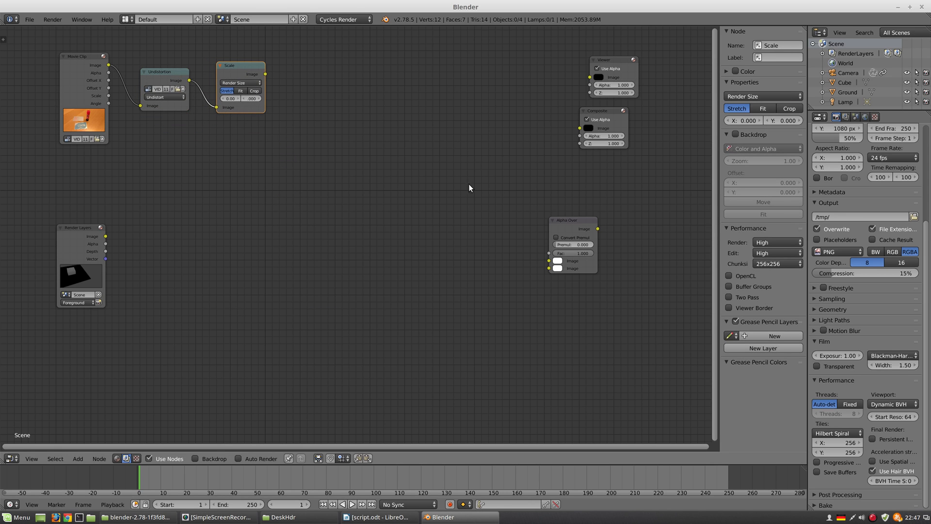
# - Bring the Viewer, Composite and Render Layers nodes closer together and connect the Render Layers image output to the Composite image input
pyautogui.moveTo(76, 228); pyautogui.dragTo(164, 189)
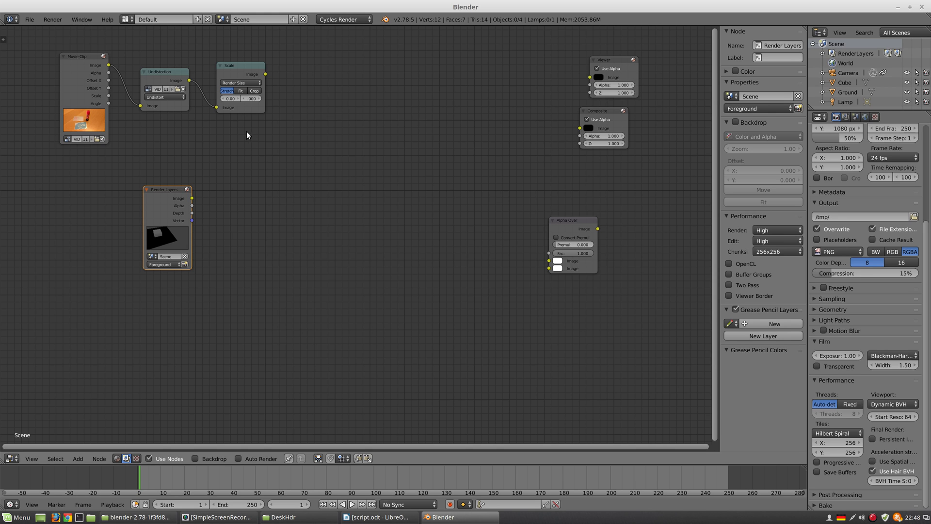
pyautogui.moveTo(609, 62); pyautogui.dragTo(414, 63)
pyautogui.moveTo(603, 107); pyautogui.dragTo(339, 195)
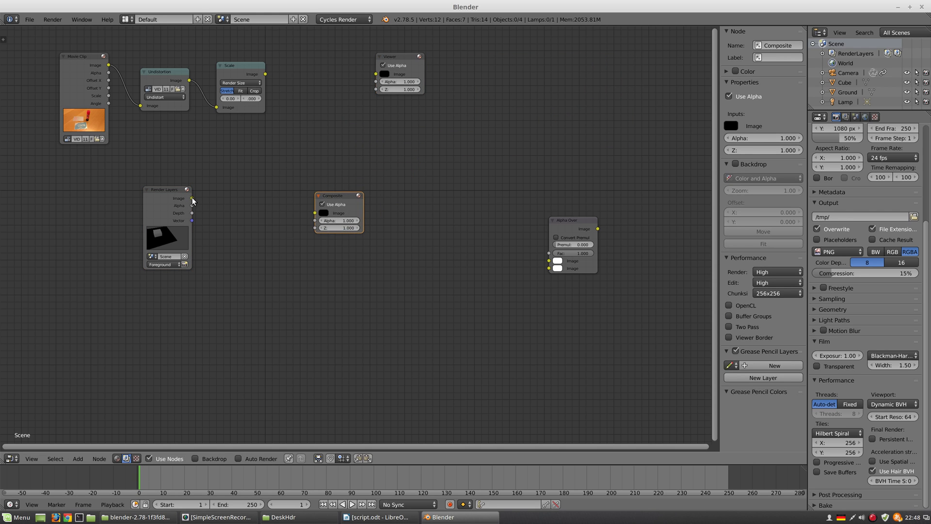
pyautogui.moveTo(192, 198); pyautogui.dragTo(315, 213)
pyautogui.moveTo(166, 191); pyautogui.dragTo(232, 194)
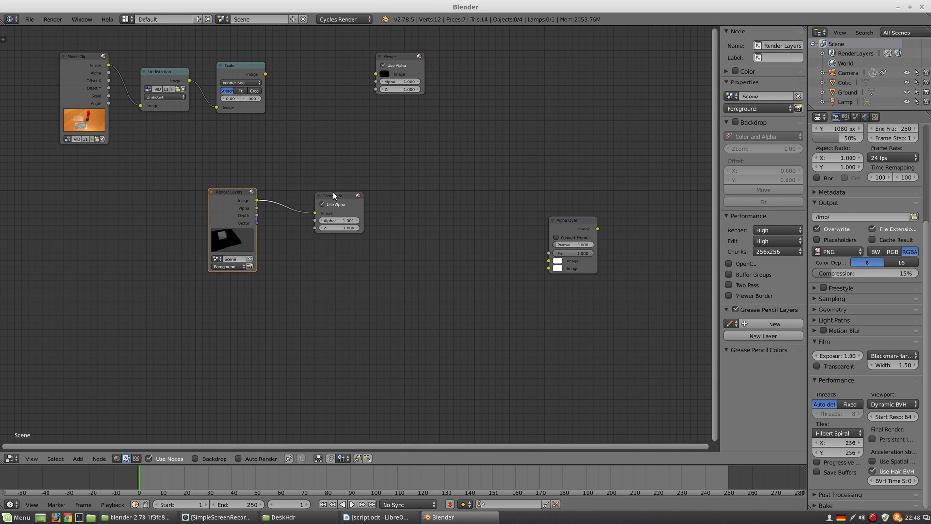
pyautogui.press('g')
pyautogui.click(406, 52)
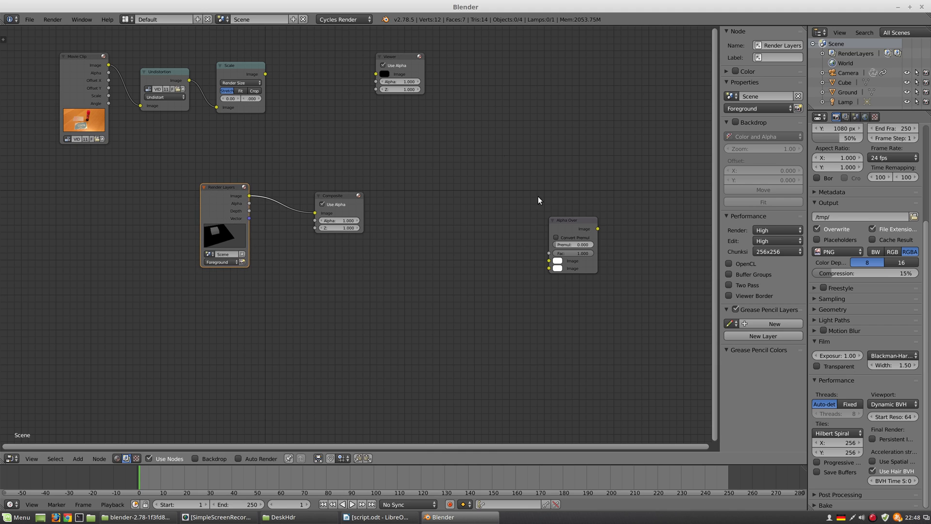
# - Switch the node editor to the 3D View and enable Shadow Catcher in the Ground plane's Cycles settings
pyautogui.click(12, 458)
pyautogui.click(33, 444)
pyautogui.scroll(-1, 374, 226)
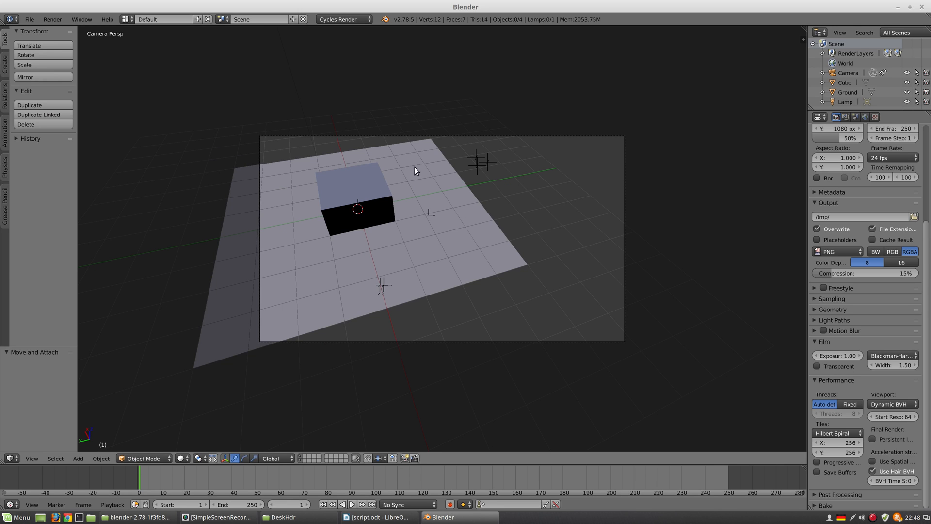
pyautogui.rightClick(426, 144)
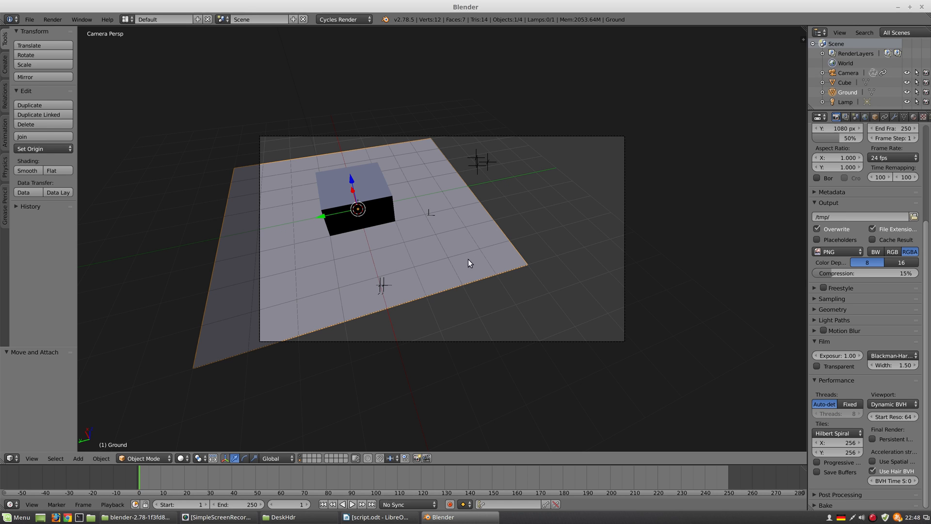
pyautogui.click(876, 119)
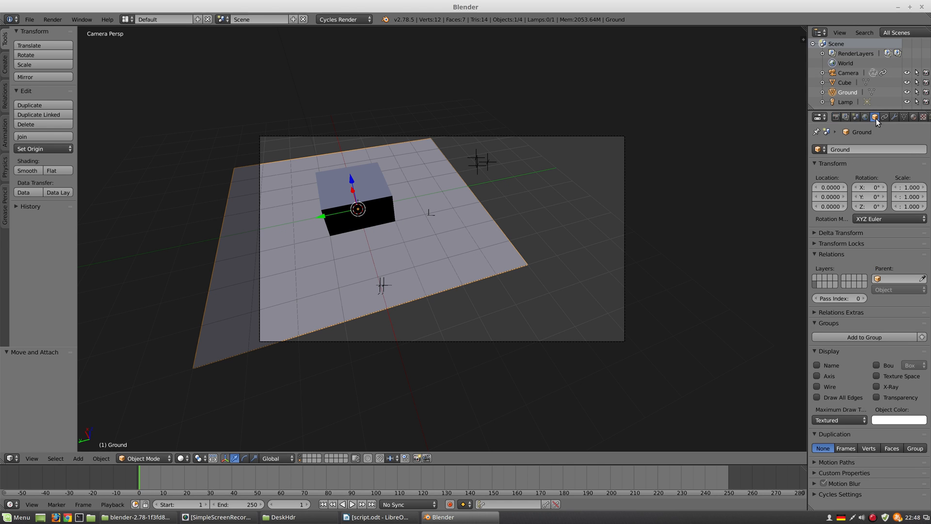
pyautogui.click(813, 497)
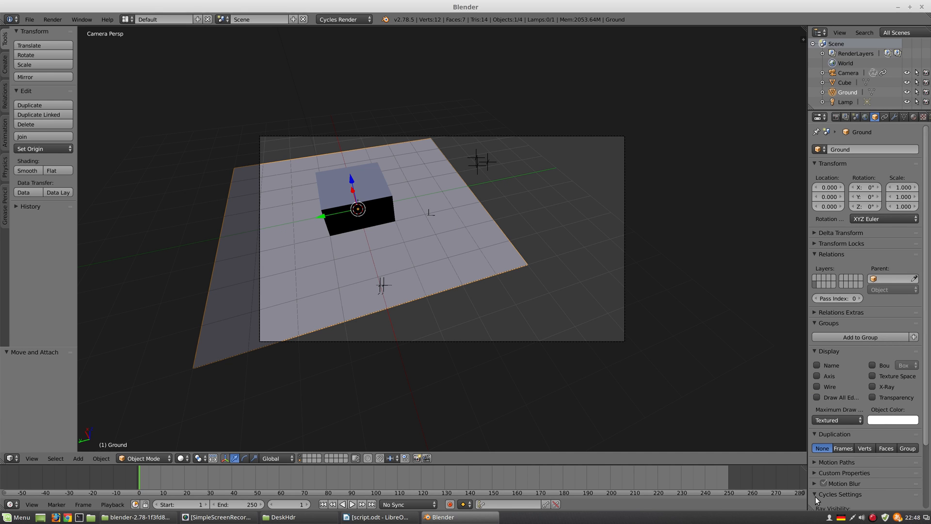
pyautogui.scroll(-5, 831, 476)
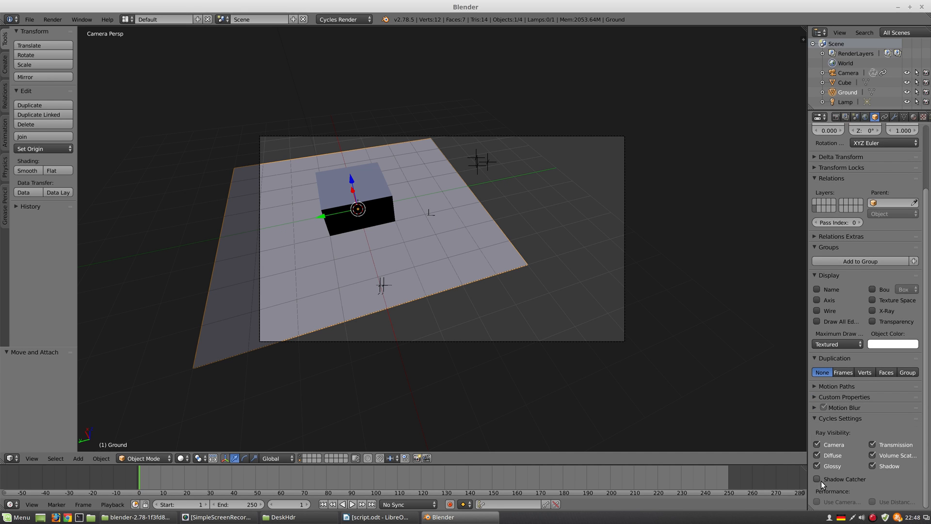
pyautogui.click(818, 479)
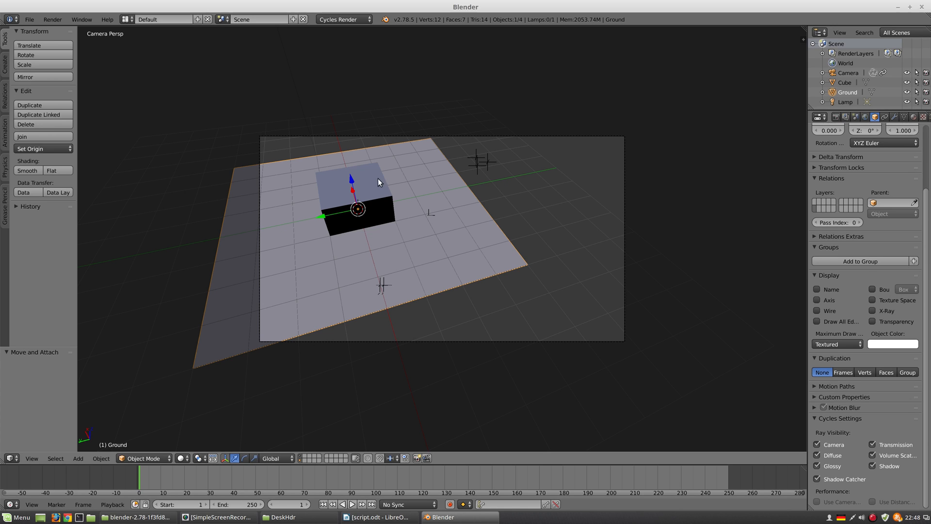
# - Isolate the Ground plane's layer, move the plane to the first layer, and show that layer
pyautogui.click(321, 456)
pyautogui.click(301, 459)
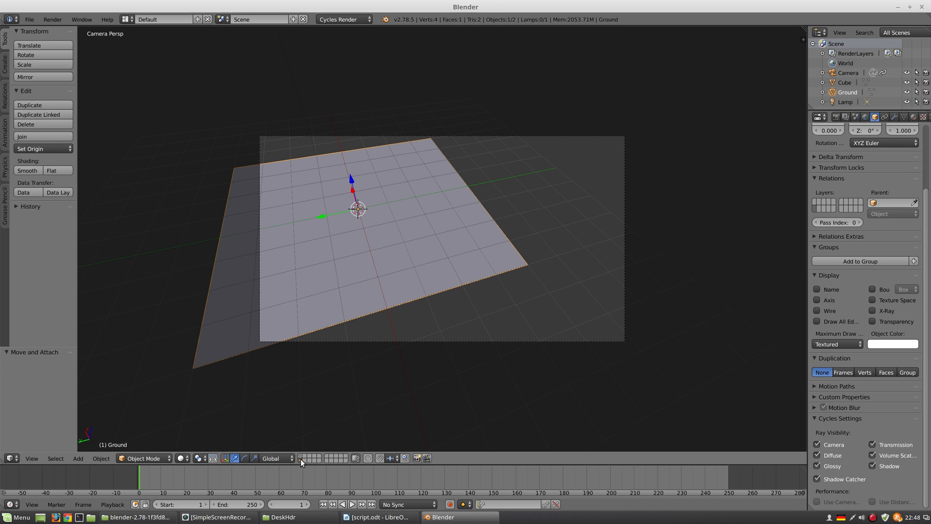
pyautogui.click(306, 457)
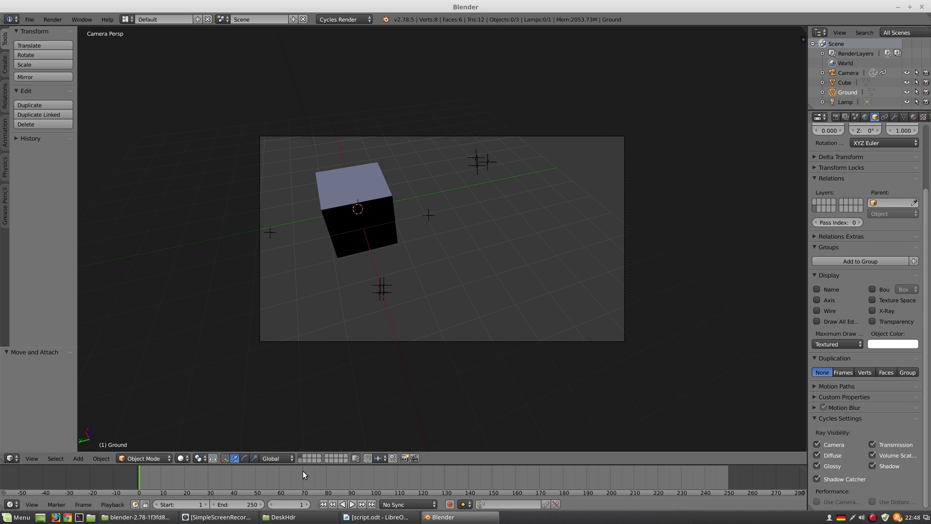
pyautogui.click(301, 457)
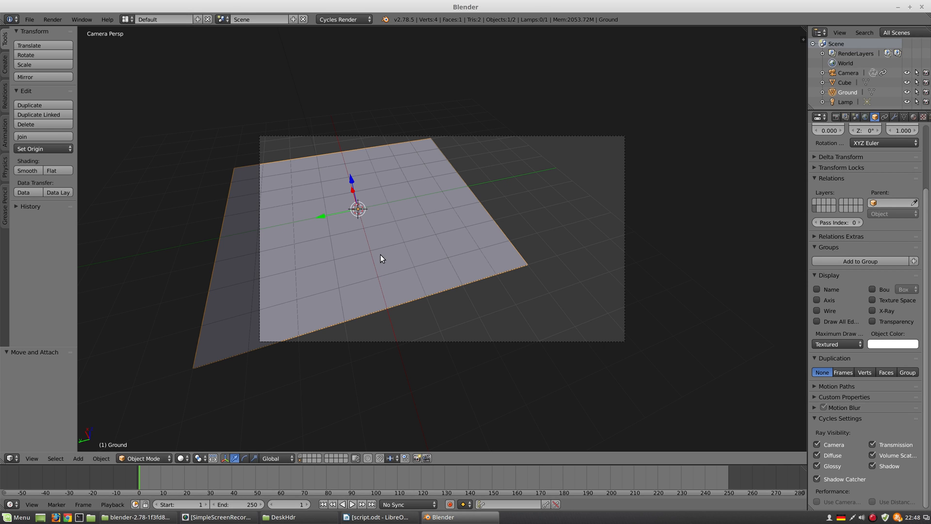
pyautogui.press('m')
pyautogui.click(457, 268)
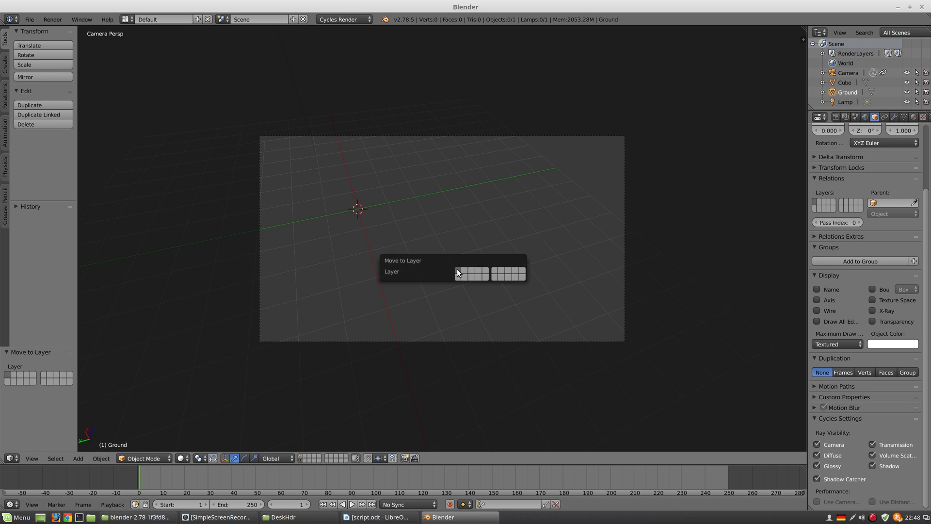
pyautogui.click(301, 458)
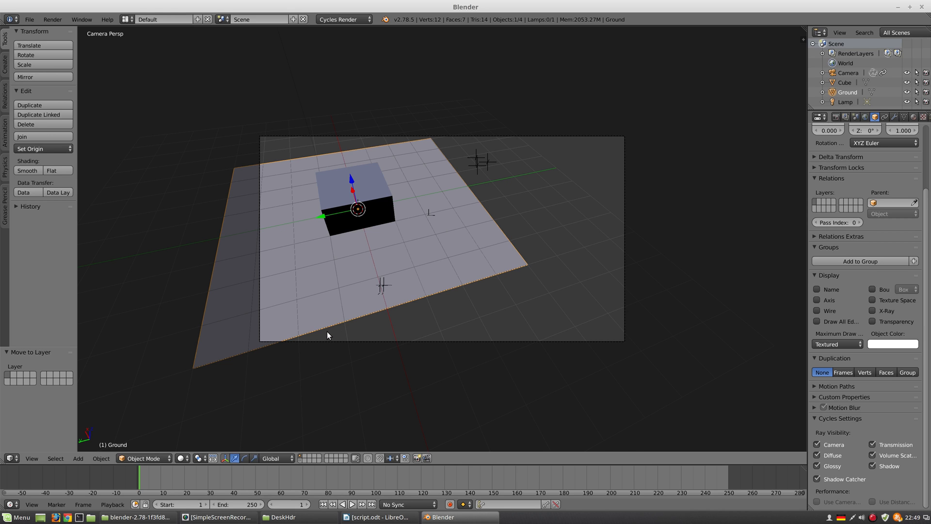
# - Remove the Background render layer, test rendering the current frame before and after the removal
pyautogui.press('F12')
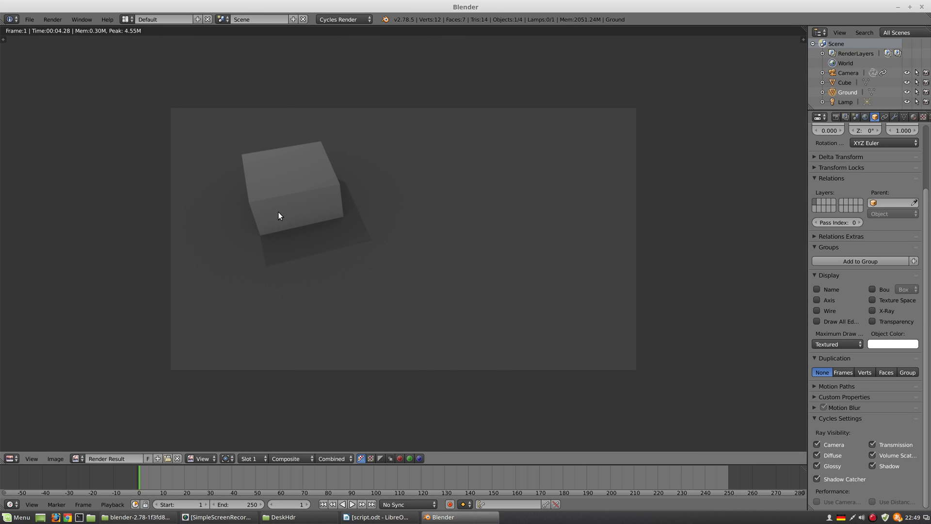
pyautogui.press('Escape')
pyautogui.click(846, 117)
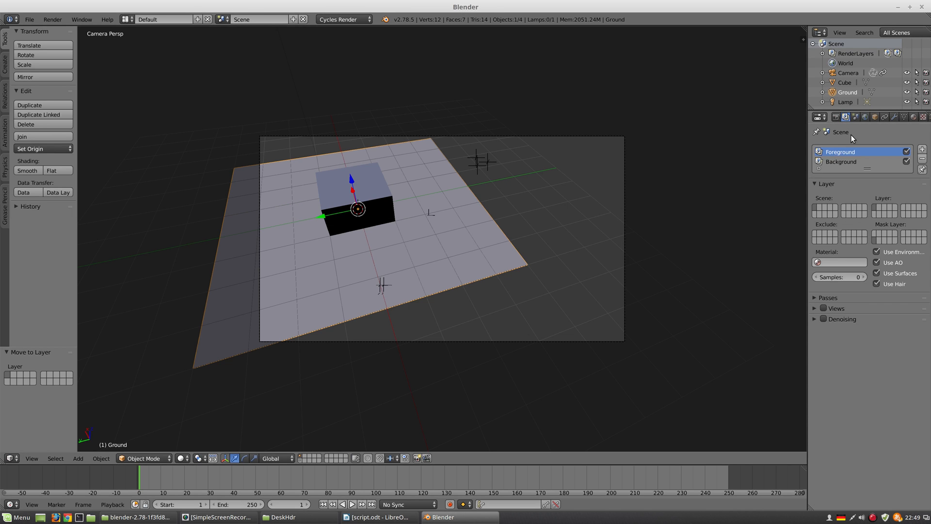
pyautogui.click(842, 162)
pyautogui.click(922, 159)
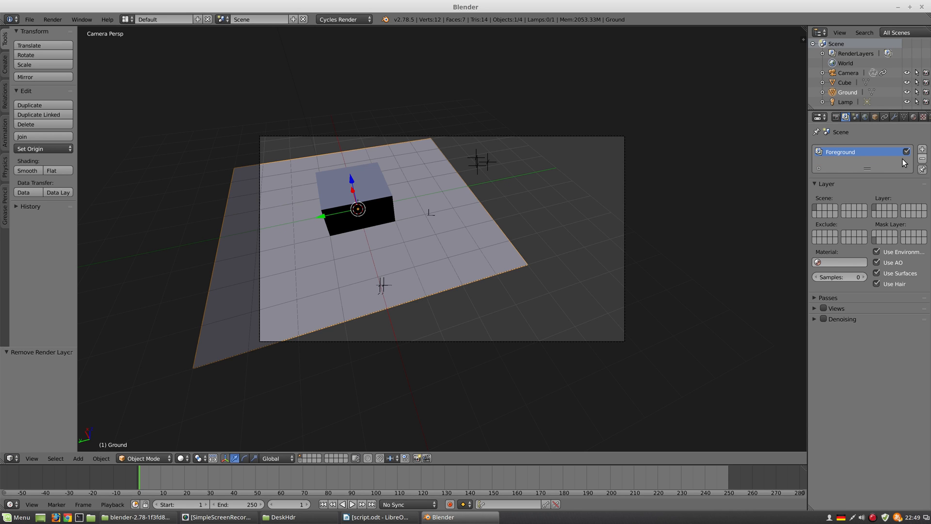
pyautogui.press('F12')
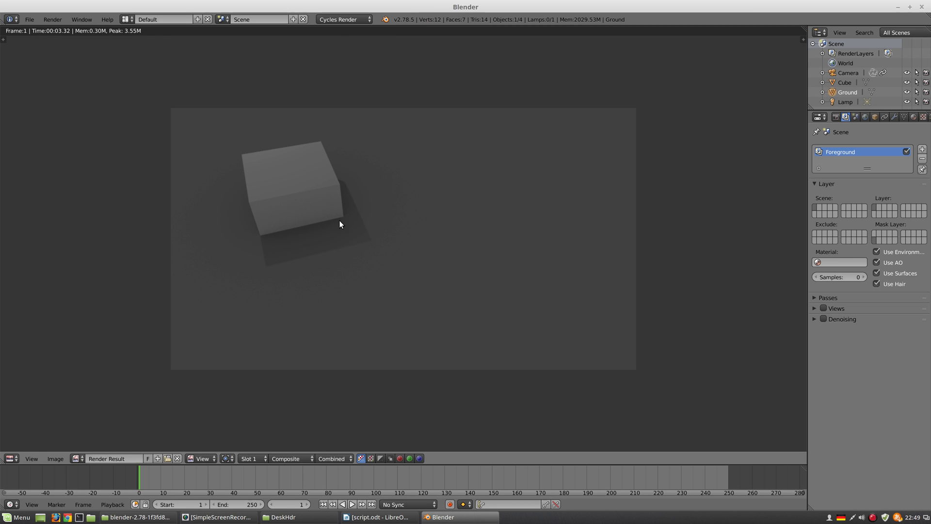
pyautogui.press('Escape')
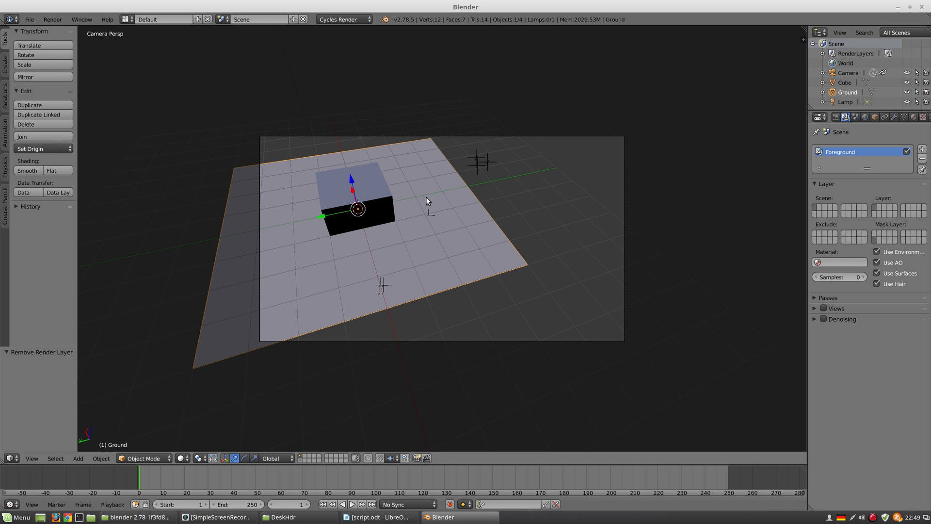
# - Enable the Transparent film option and test render the current frame
pyautogui.click(835, 117)
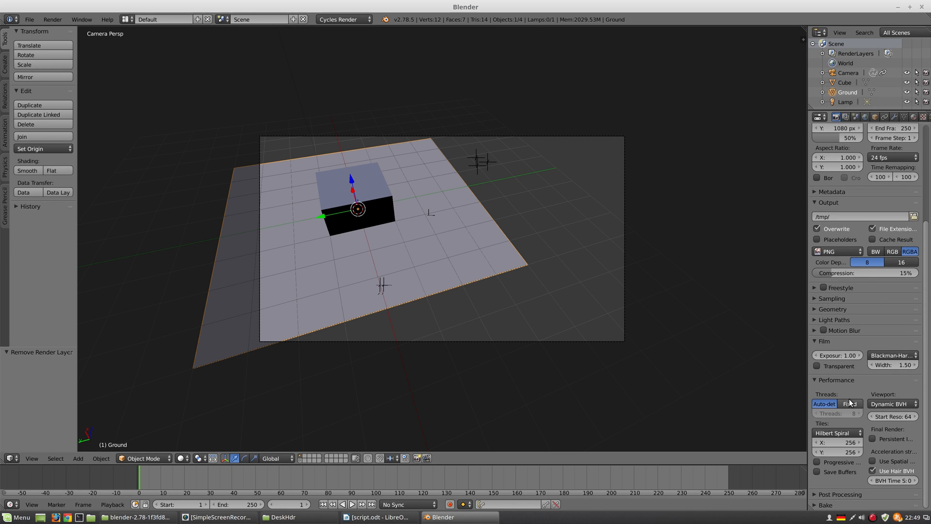
pyautogui.click(816, 366)
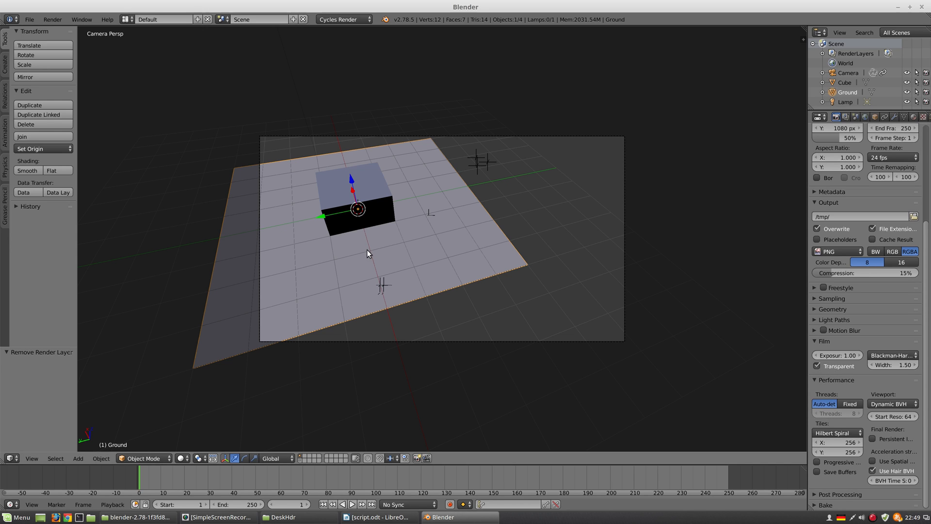
pyautogui.press('F12')
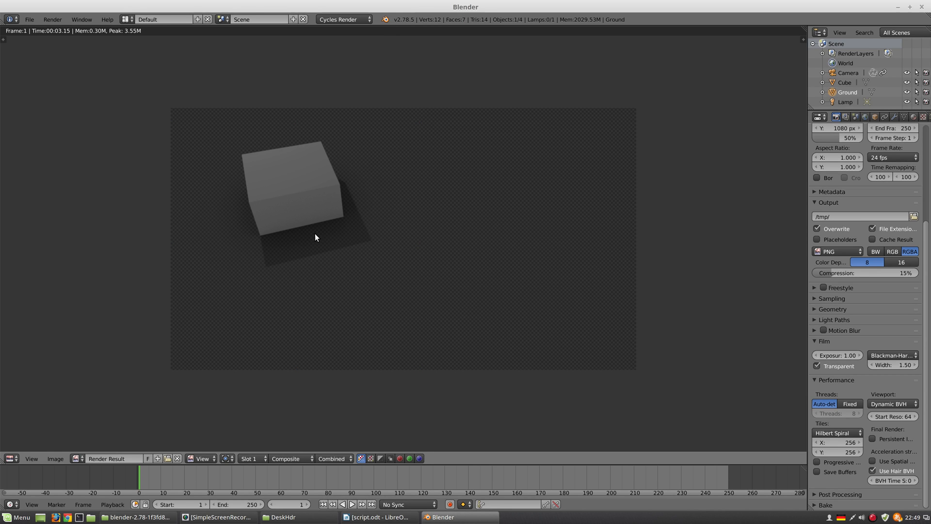
pyautogui.press('Escape')
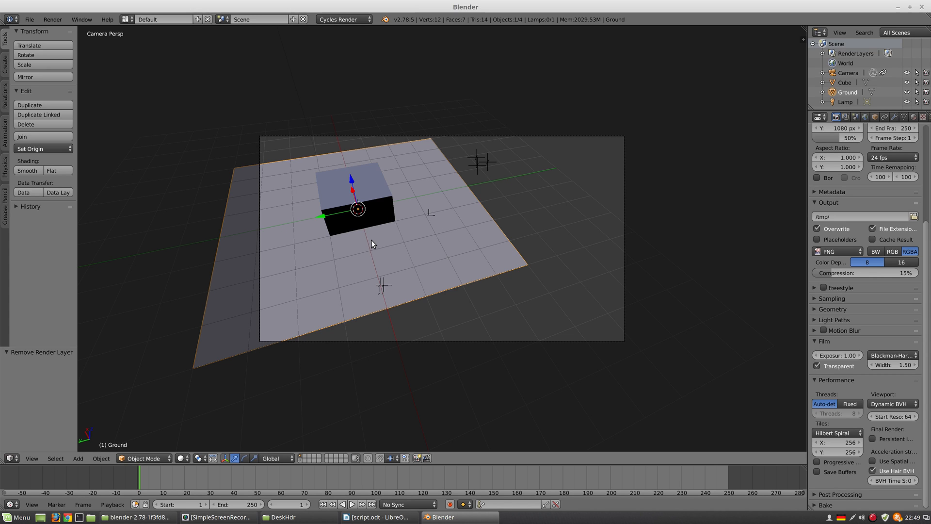
pyautogui.press('F12')
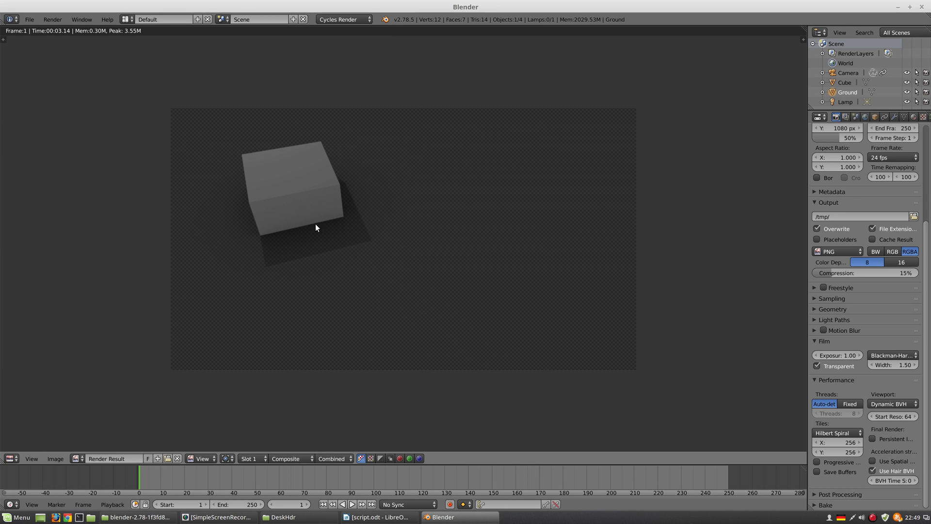
pyautogui.press('Escape')
# - Delete the lamp from the scene and test render the current frame
pyautogui.scroll(-4, 426, 223)
pyautogui.rightClick(353, 103)
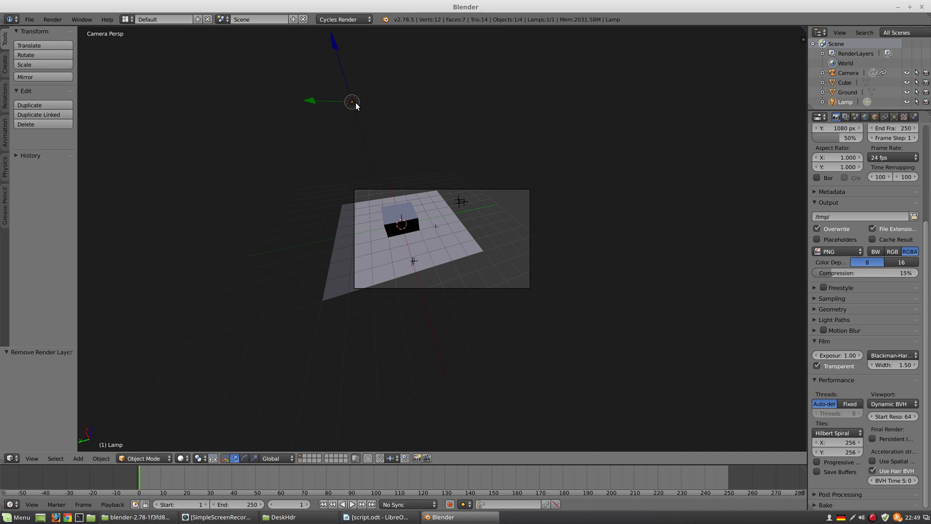
pyautogui.press('x')
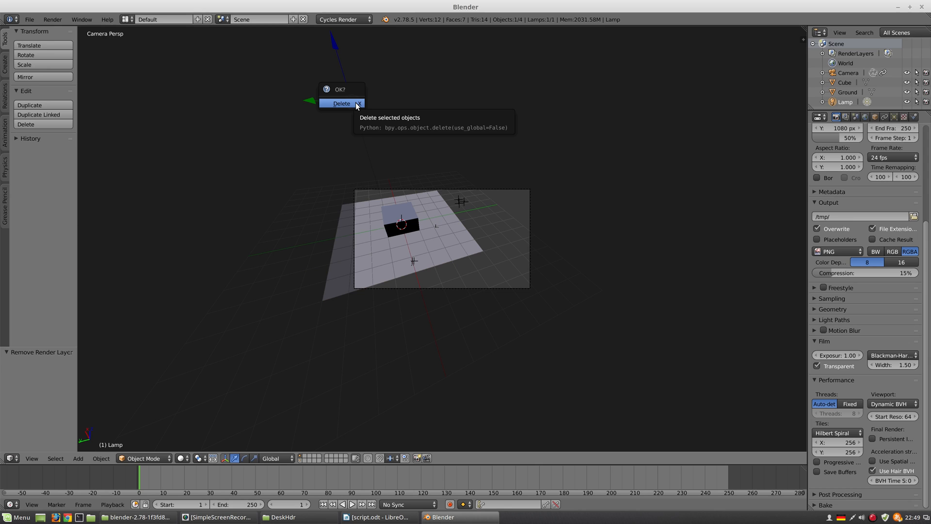
pyautogui.click(342, 103)
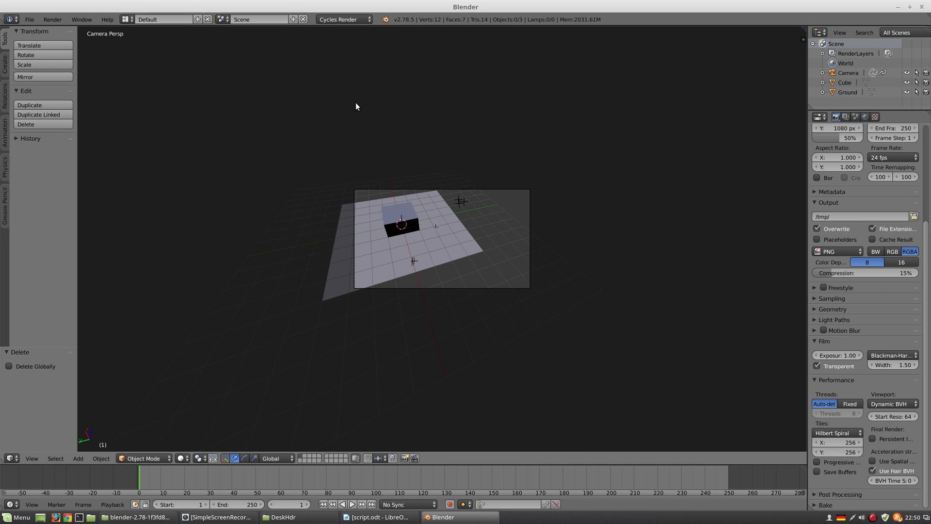
pyautogui.press('F12')
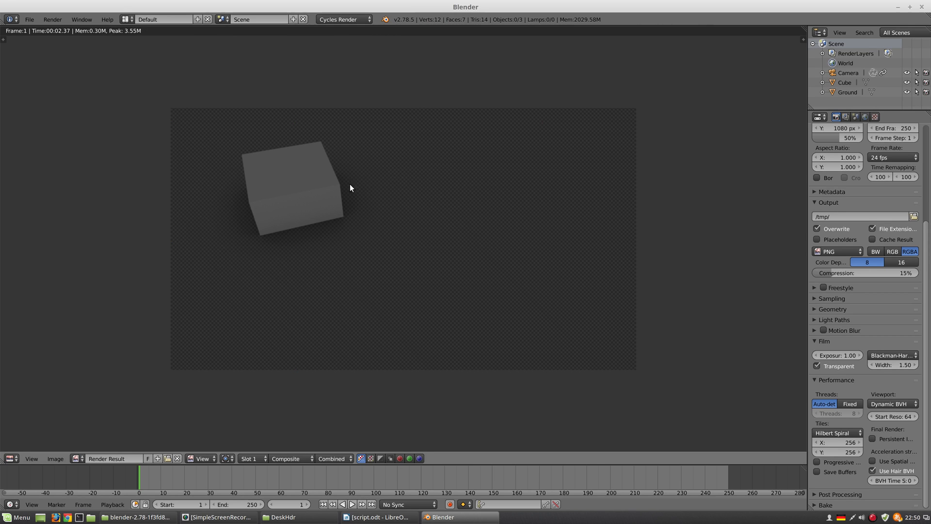
pyautogui.press('Escape')
pyautogui.scroll(-2, 430, 214)
pyautogui.scroll(6, 429, 214)
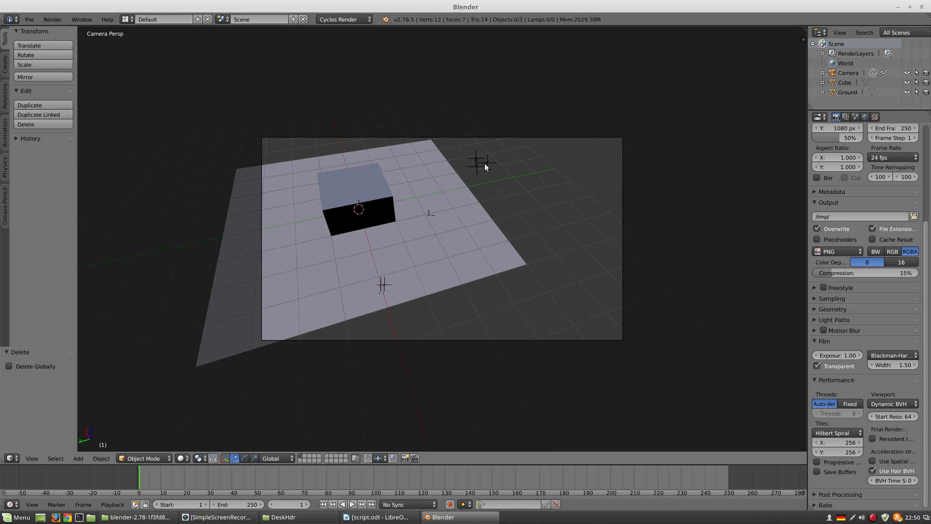
# - Enable nodes for the World surface and assign an Environment Texture to its background color
pyautogui.click(866, 118)
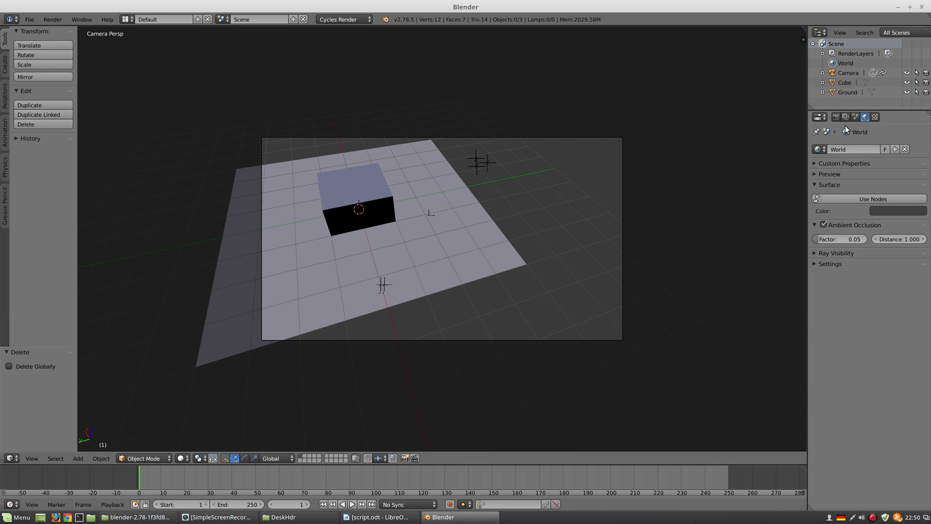
pyautogui.click(865, 199)
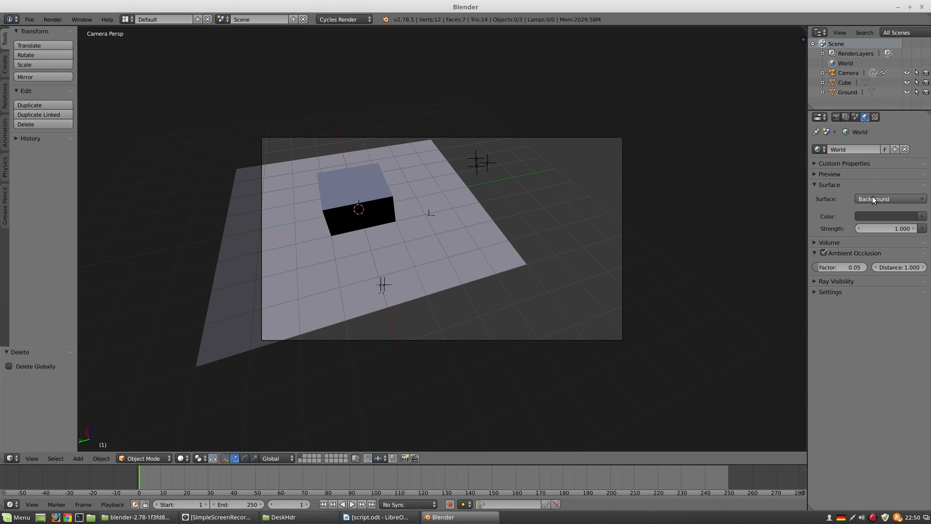
pyautogui.click(923, 217)
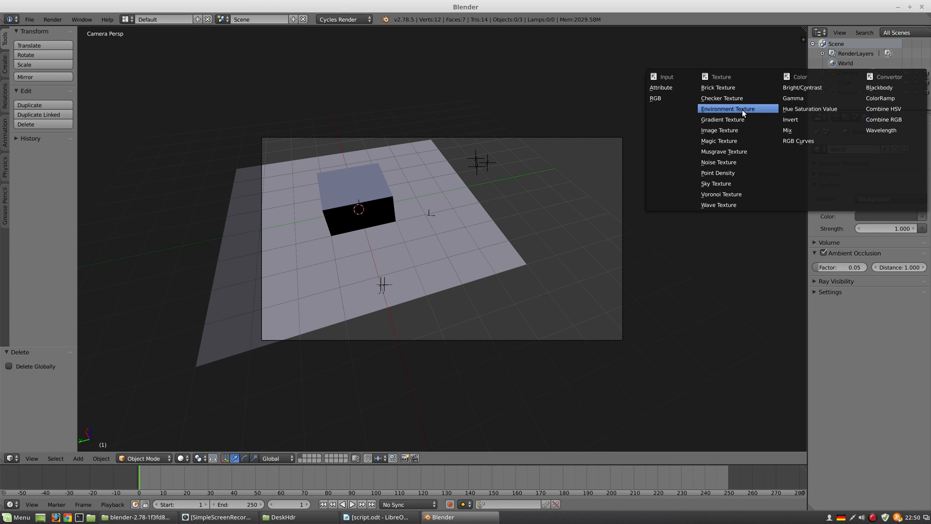
pyautogui.click(741, 109)
# - Load TutorialMirroball.exr from the DeskHdr folder into the environment texture and set its projection to Mirror Ball
pyautogui.click(889, 228)
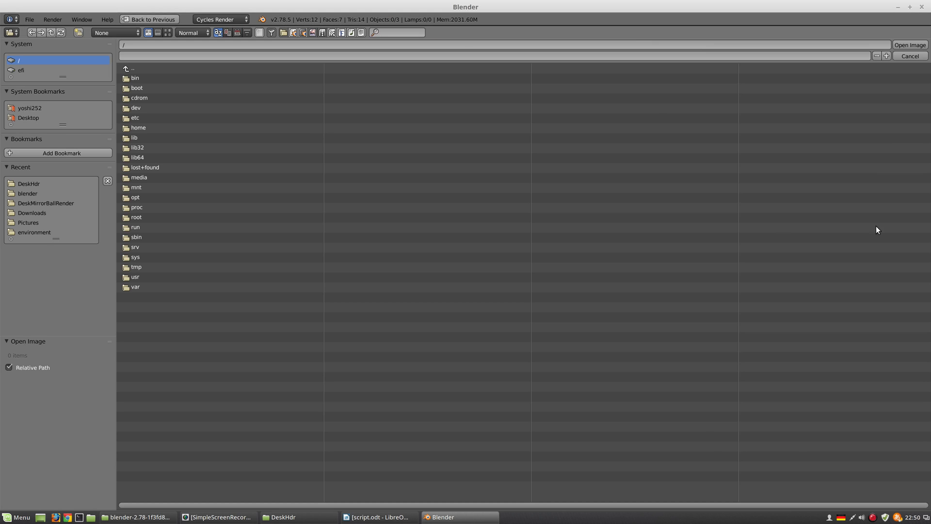
pyautogui.click(30, 107)
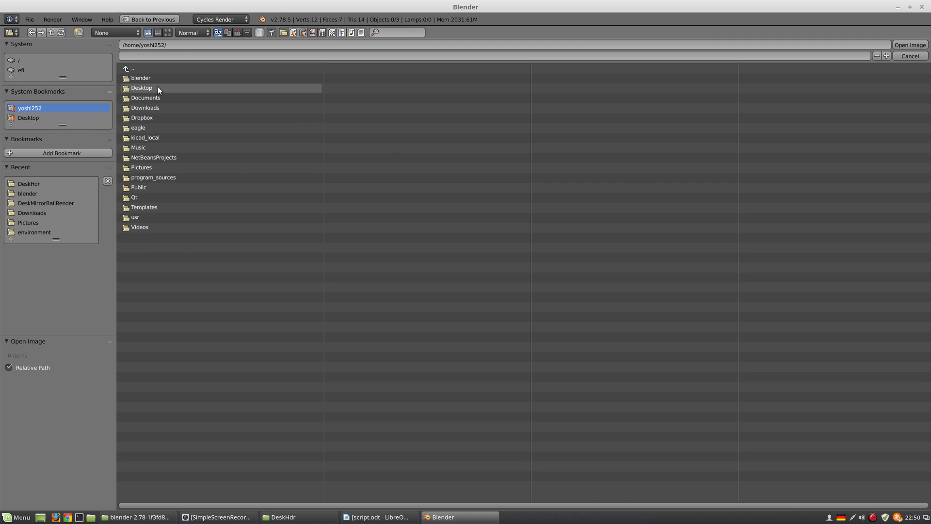
pyautogui.click(158, 87)
pyautogui.click(162, 75)
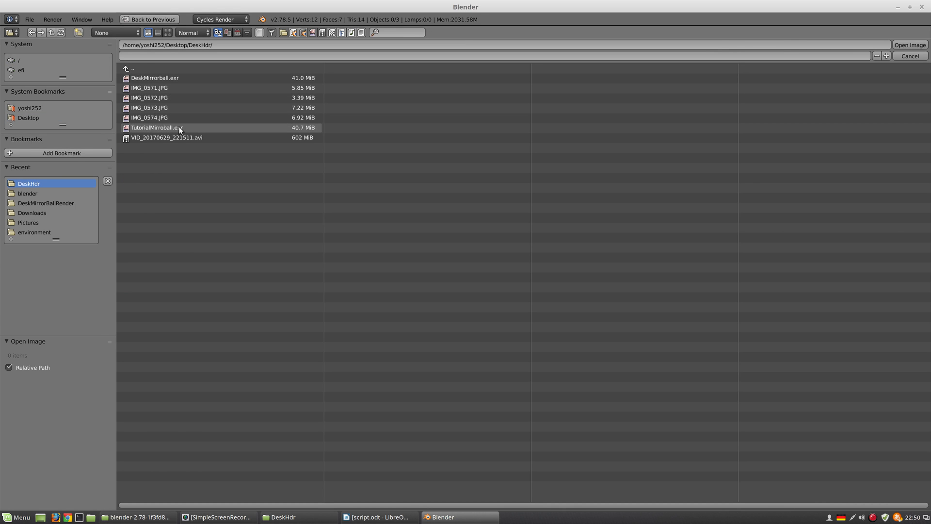
pyautogui.doubleClick(159, 128)
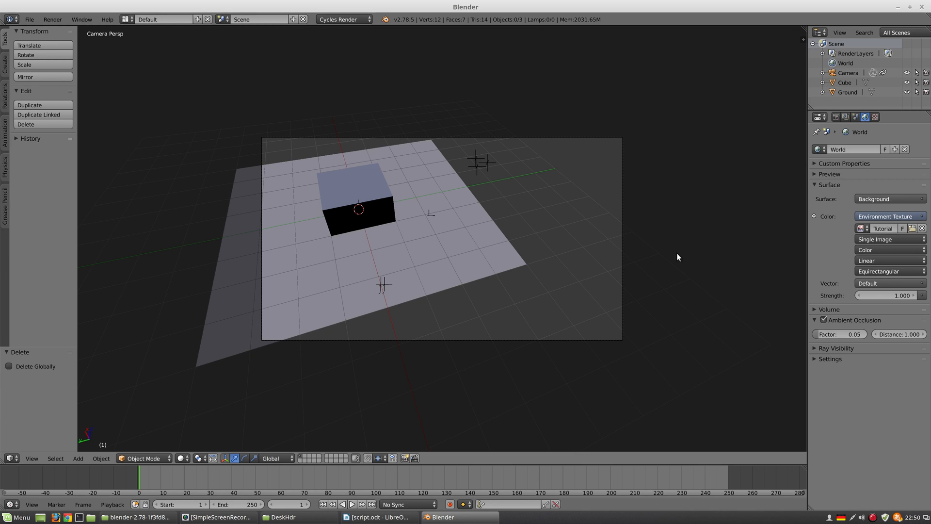
pyautogui.click(883, 271)
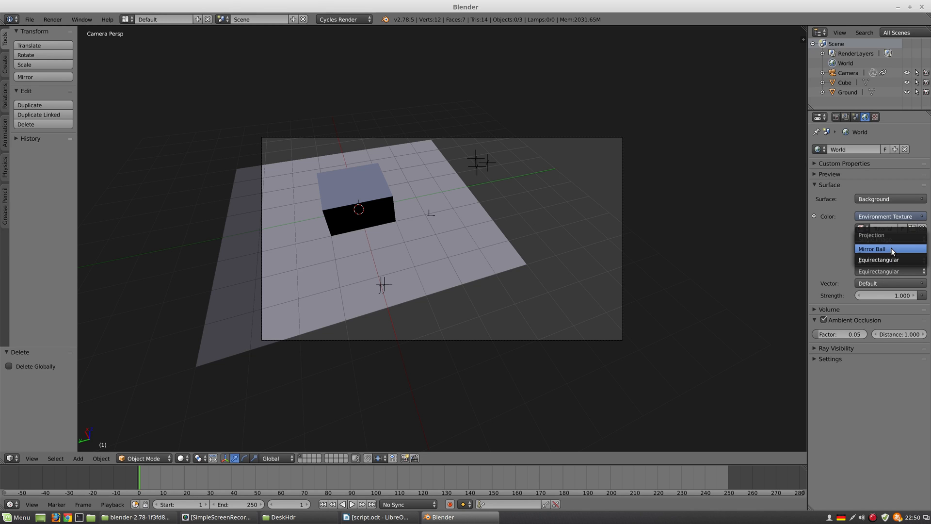
pyautogui.click(876, 248)
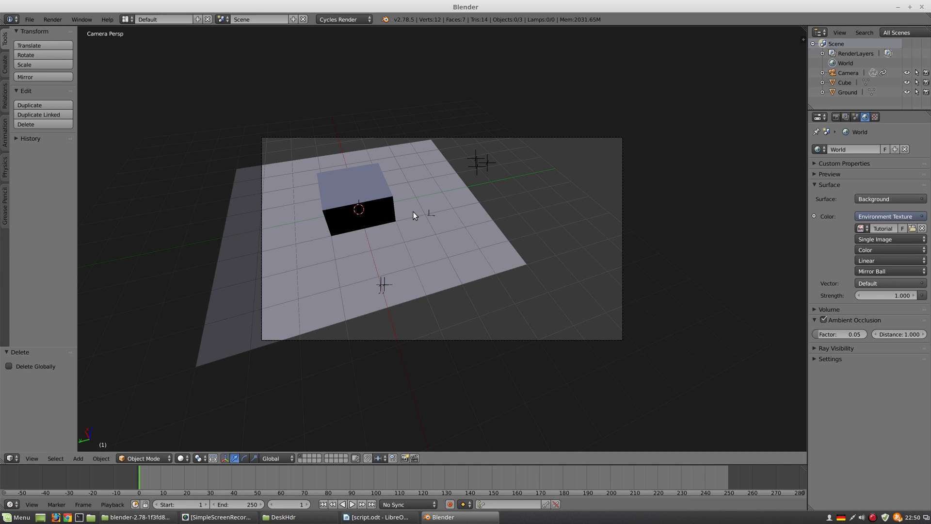
# - Set the 3D View shading to Rendered and disable the Transparent film option
pyautogui.moveTo(384, 251); pyautogui.dragTo(386, 240, button='middle')
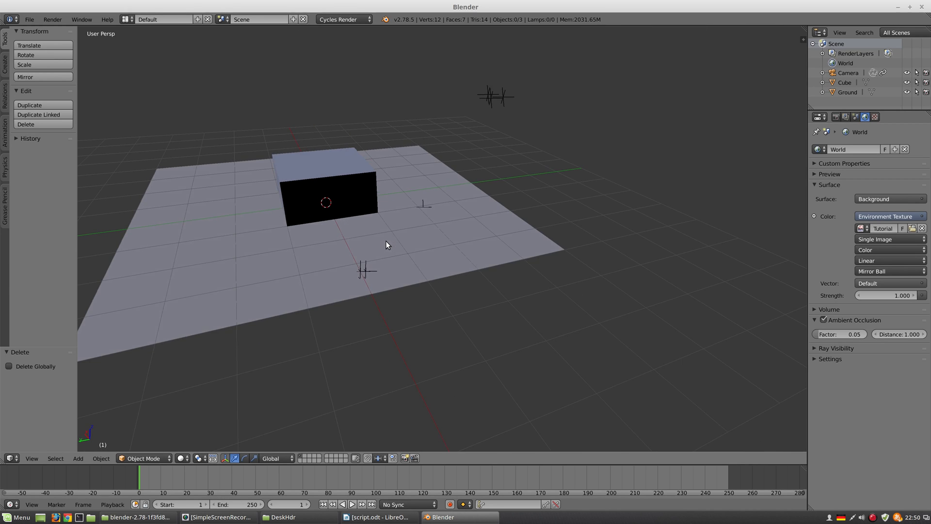
pyautogui.click(181, 458)
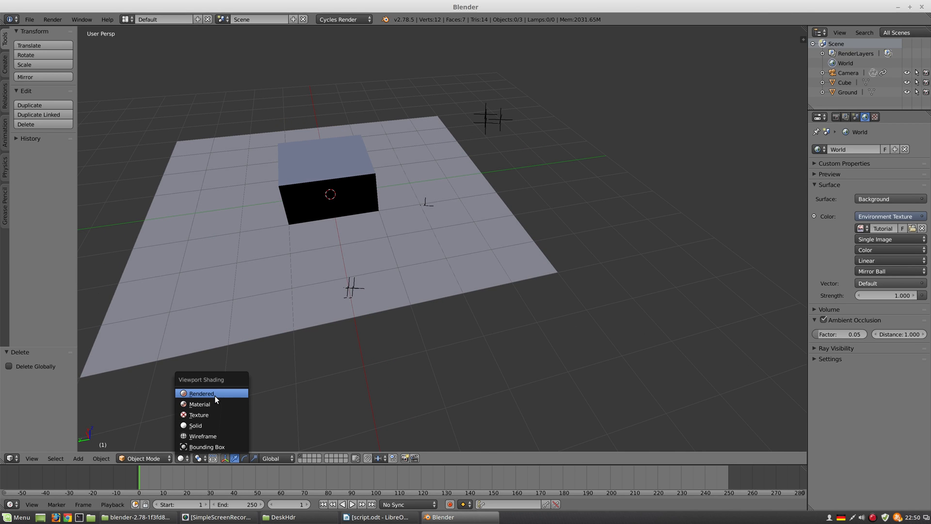
pyautogui.click(214, 395)
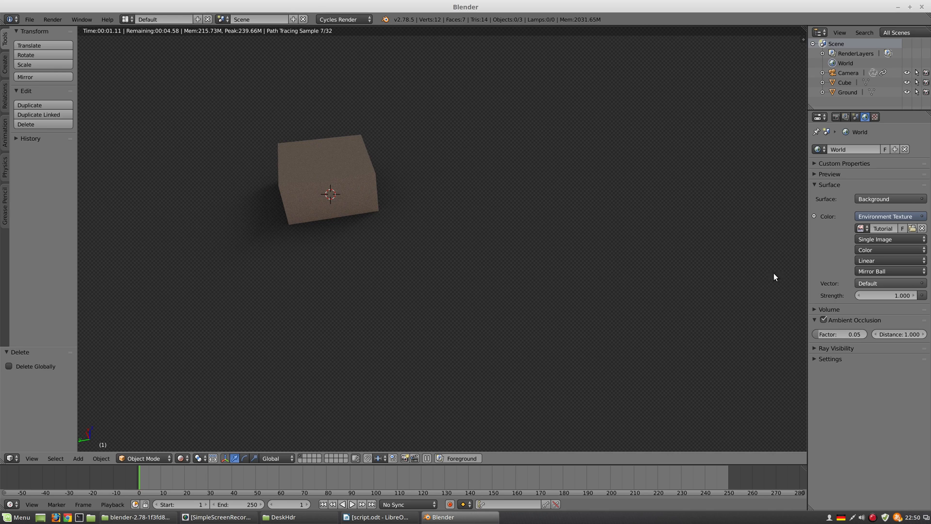
pyautogui.click(835, 117)
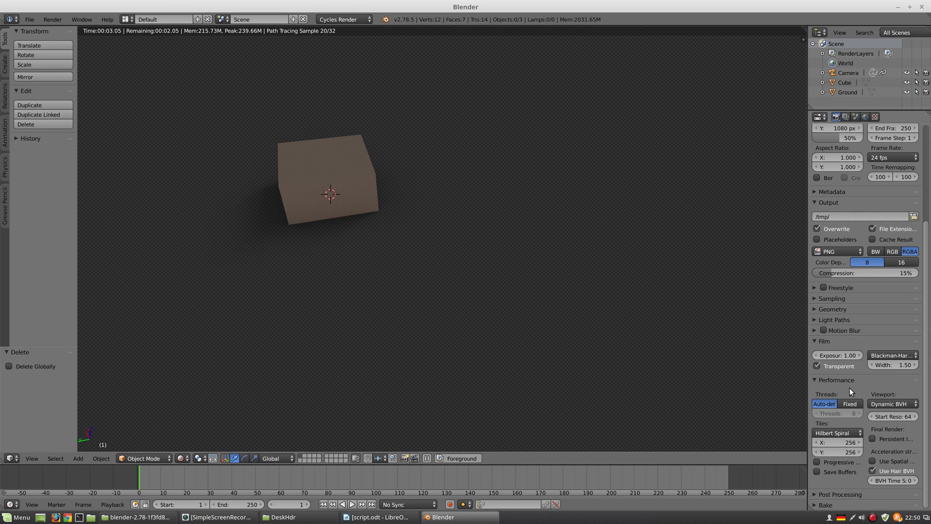
pyautogui.click(817, 366)
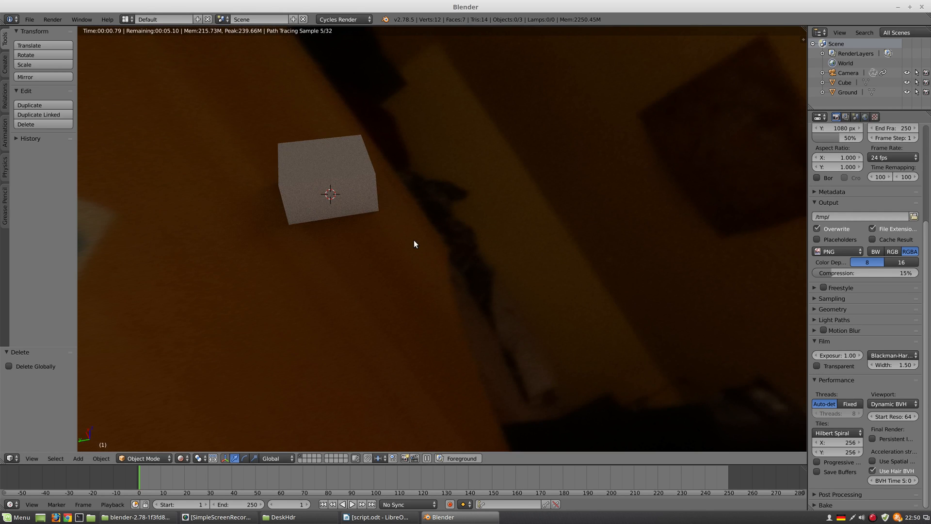
# - Inspect the mirror ball environment around the cube from several angles and return to the camera view
pyautogui.moveTo(414, 240); pyautogui.dragTo(410, 209, button='middle')
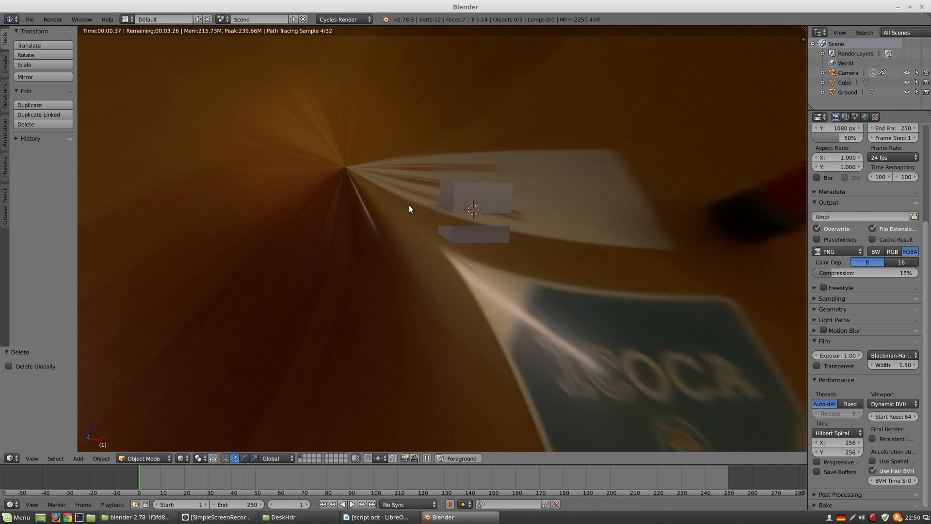
pyautogui.moveTo(338, 187); pyautogui.dragTo(738, 260, button='middle')
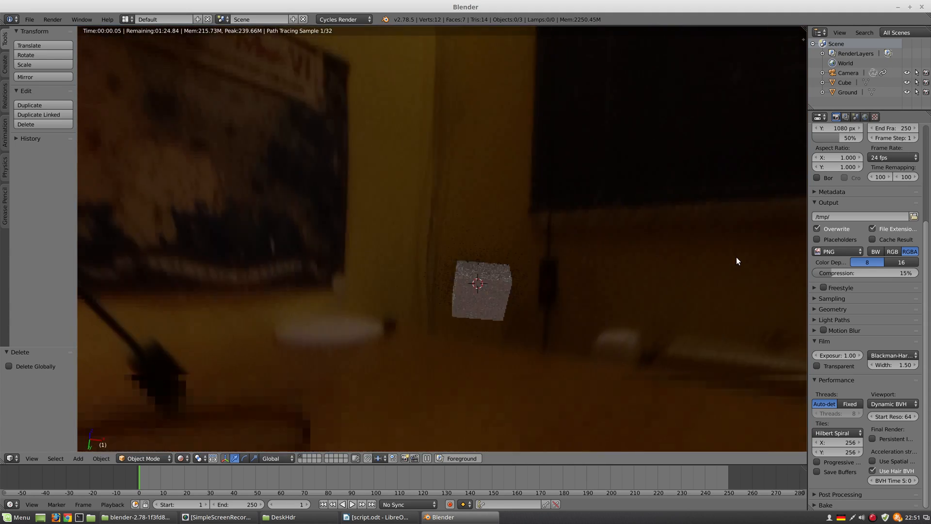
pyautogui.moveTo(551, 205)
pyautogui.mouseDown(button='middle')
pyautogui.moveTo(505, 206)
pyautogui.moveTo(501, 239)
pyautogui.moveTo(535, 237)
pyautogui.moveTo(505, 257)
pyautogui.moveTo(514, 198)
pyautogui.moveTo(502, 231)
pyautogui.mouseUp(button='middle')
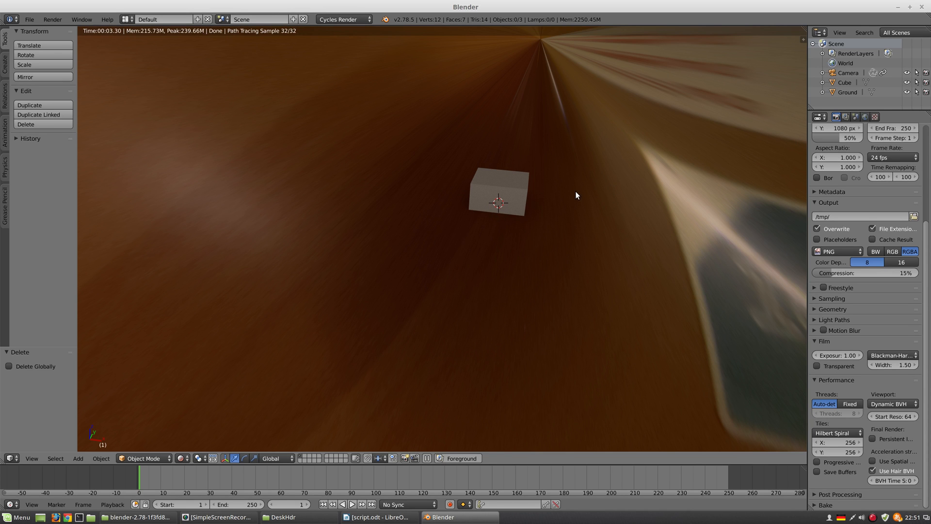
pyautogui.moveTo(510, 188); pyautogui.dragTo(536, 179, button='middle')
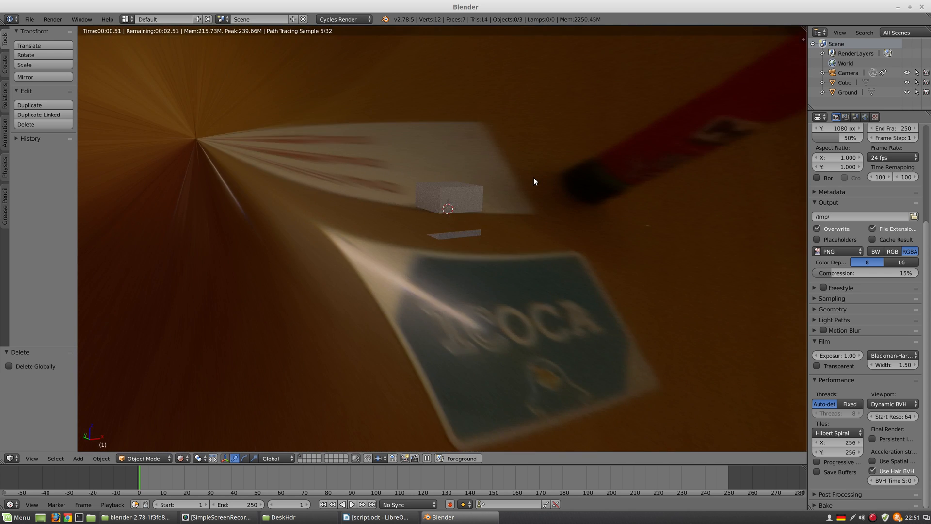
pyautogui.press('KP_0')
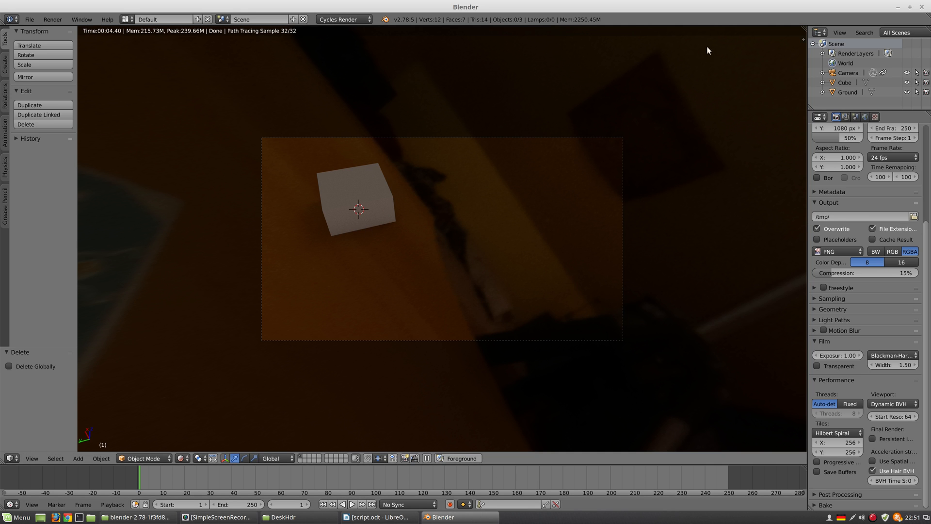
# - Split the 3D View into two stacked areas and set the upper one to Rendered shading
pyautogui.rightClick(805, 203)
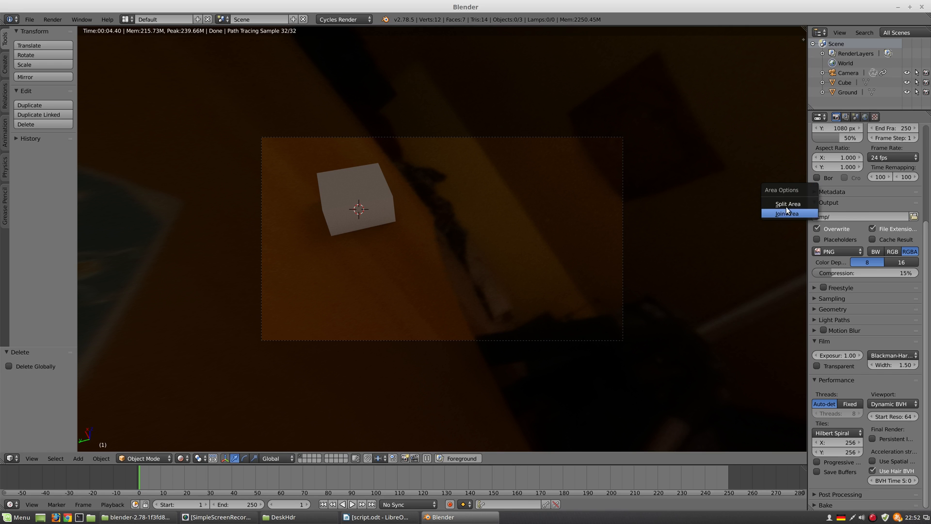
pyautogui.click(788, 204)
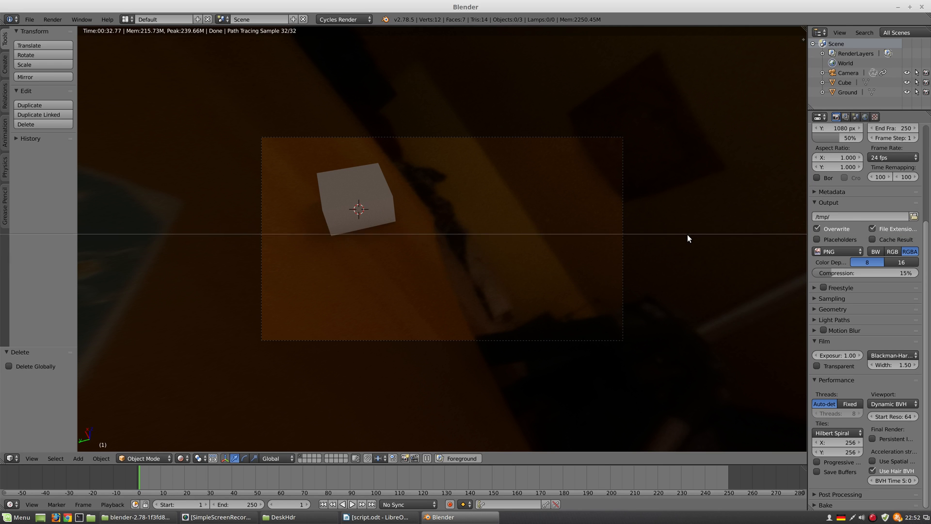
pyautogui.click(685, 234)
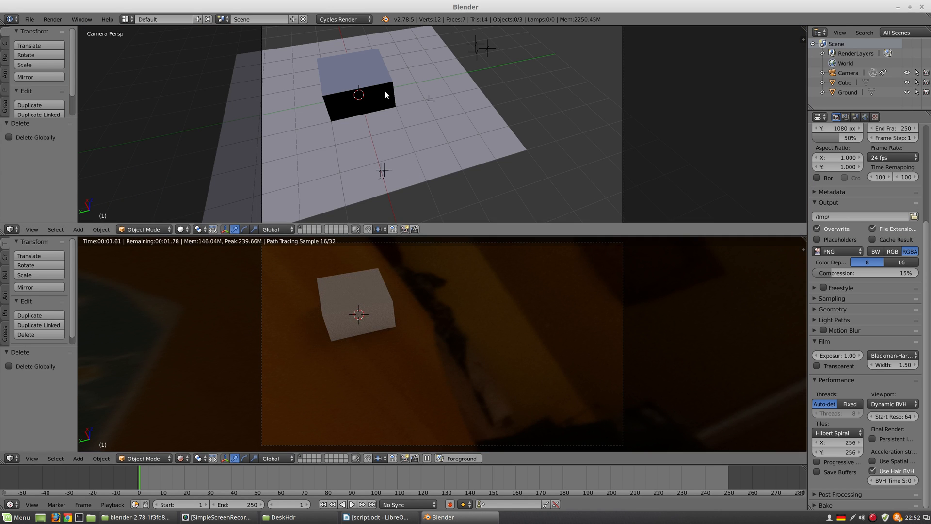
pyautogui.click(181, 229)
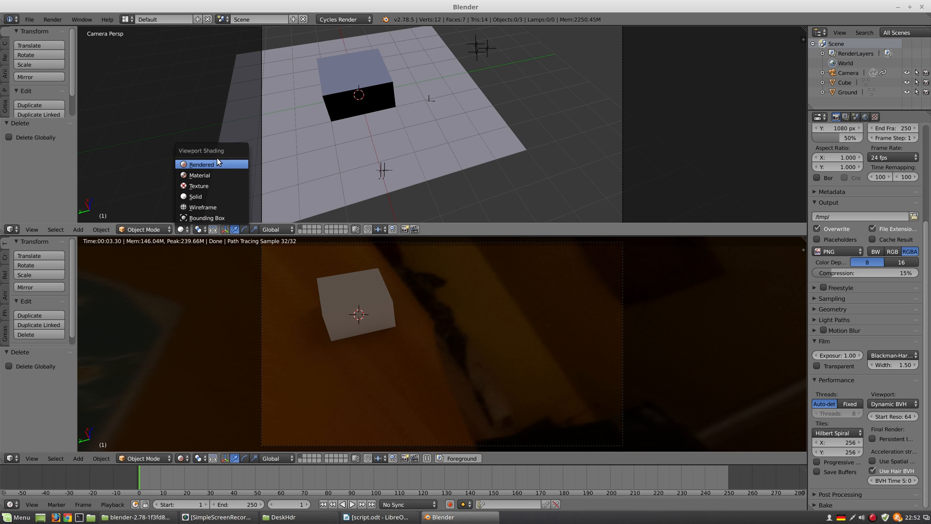
pyautogui.click(217, 164)
pyautogui.scroll(-1, 373, 115)
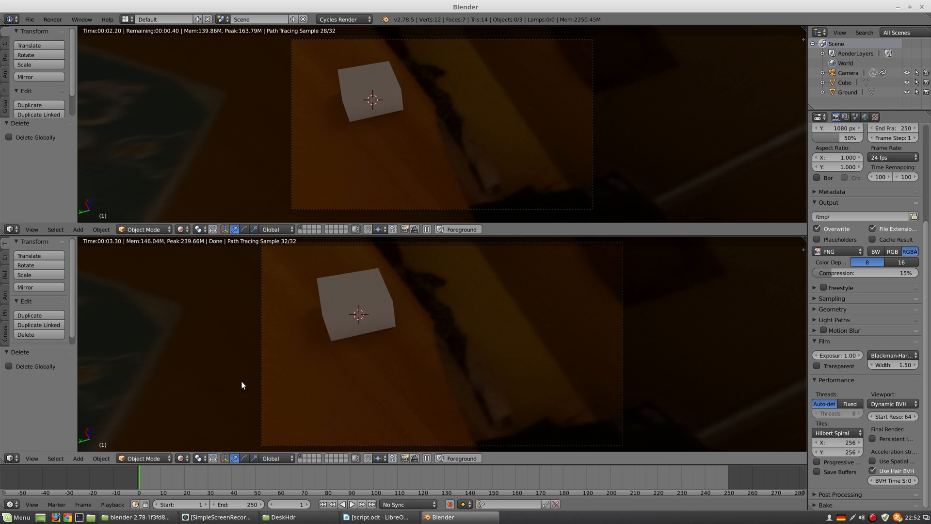
# - Change the lower area to the Node Editor and display the World shader nodes
pyautogui.click(13, 459)
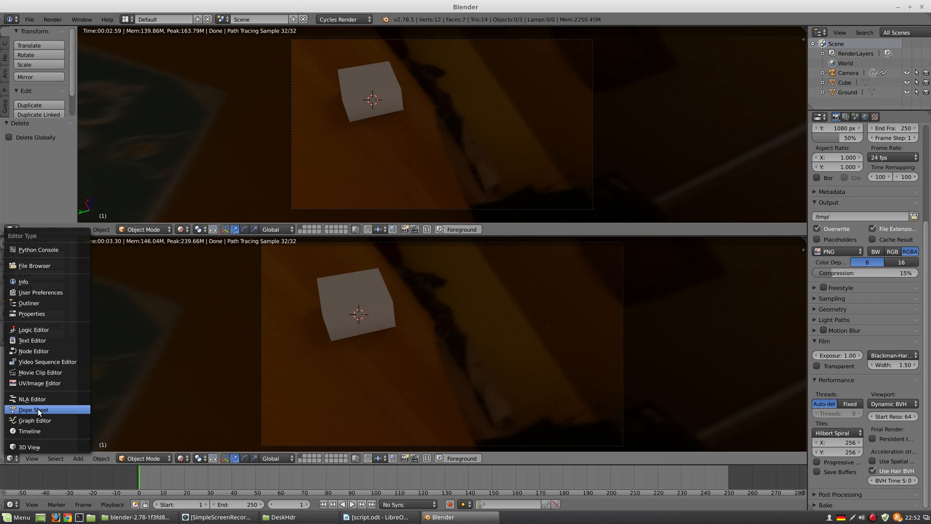
pyautogui.click(54, 351)
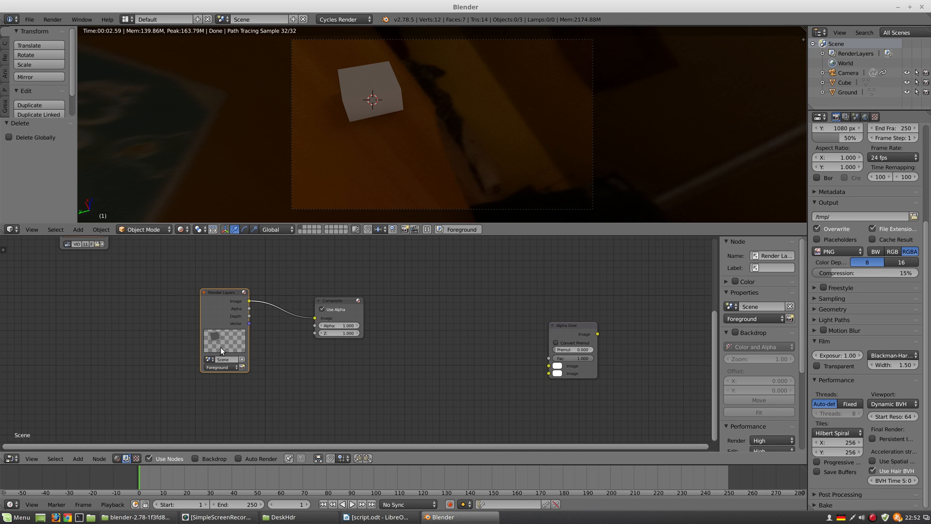
pyautogui.click(117, 458)
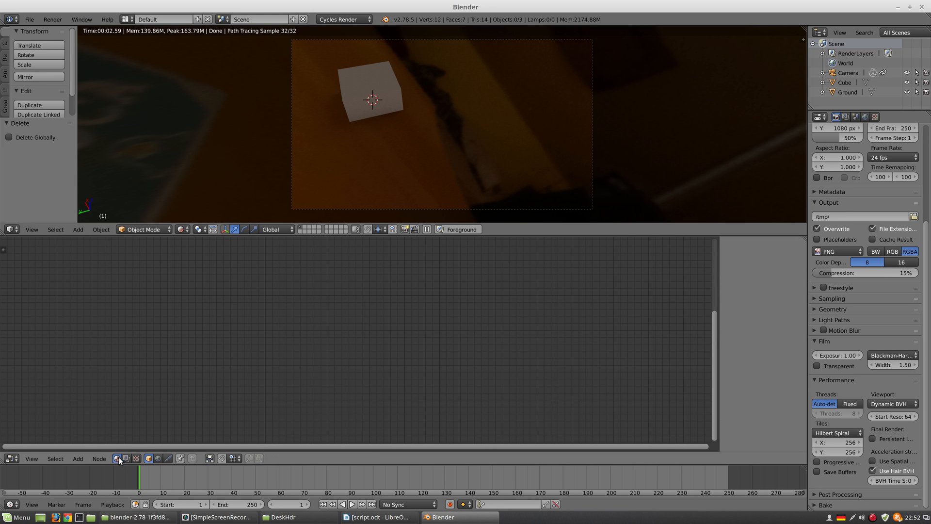
pyautogui.click(158, 458)
pyautogui.scroll(-7, 289, 282)
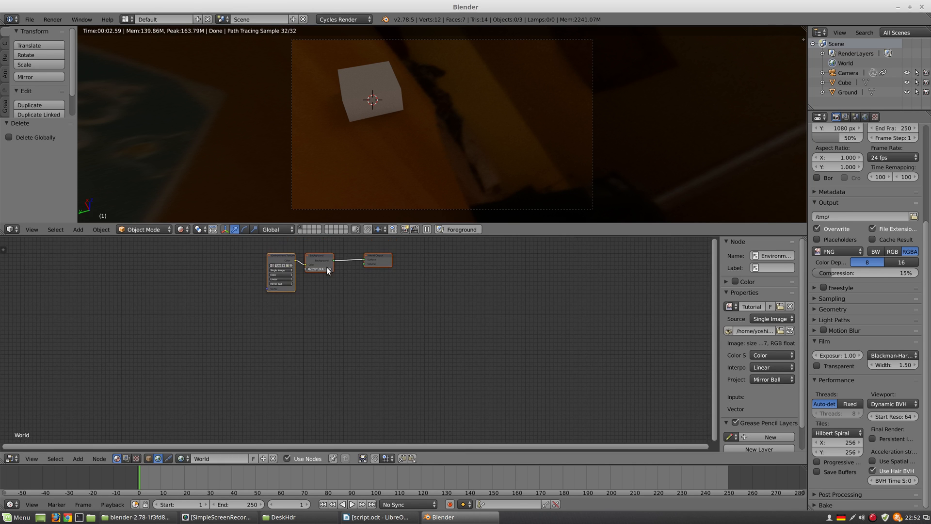
pyautogui.moveTo(327, 267); pyautogui.dragTo(339, 327, button='middle')
pyautogui.scroll(5, 339, 326)
# - Spread out the Environment Texture and Background nodes of the World shader so they sit apart from World Output
pyautogui.moveTo(261, 304); pyautogui.dragTo(241, 305)
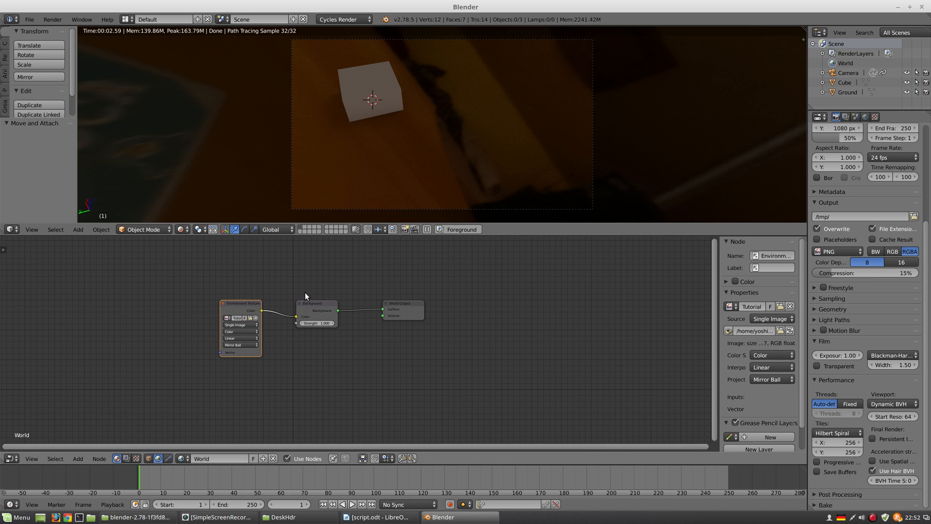
pyautogui.scroll(2, 301, 303)
pyautogui.moveTo(309, 292); pyautogui.dragTo(340, 290)
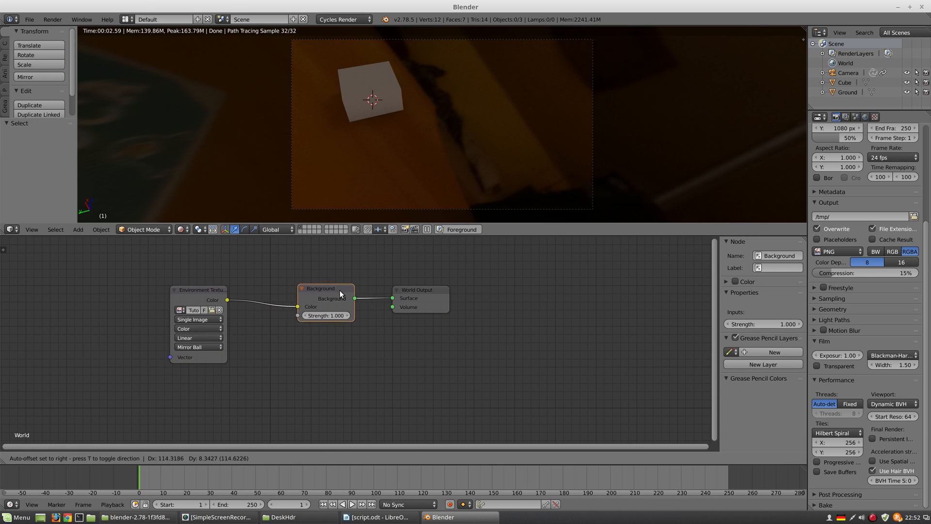
pyautogui.moveTo(190, 292); pyautogui.dragTo(234, 292)
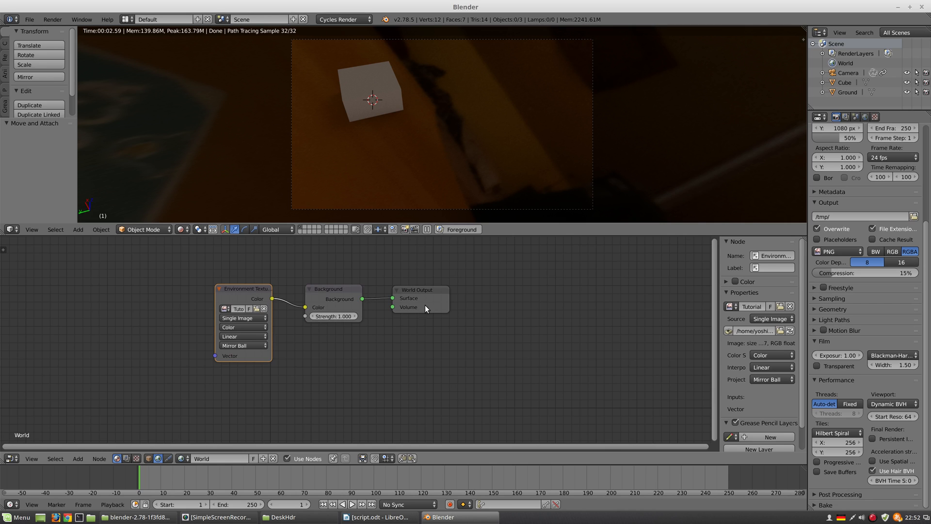
# - Add a Geometry input node before the Environment Texture and link its Position output to the texture's Vector input
pyautogui.moveTo(425, 305); pyautogui.dragTo(552, 297, button='middle')
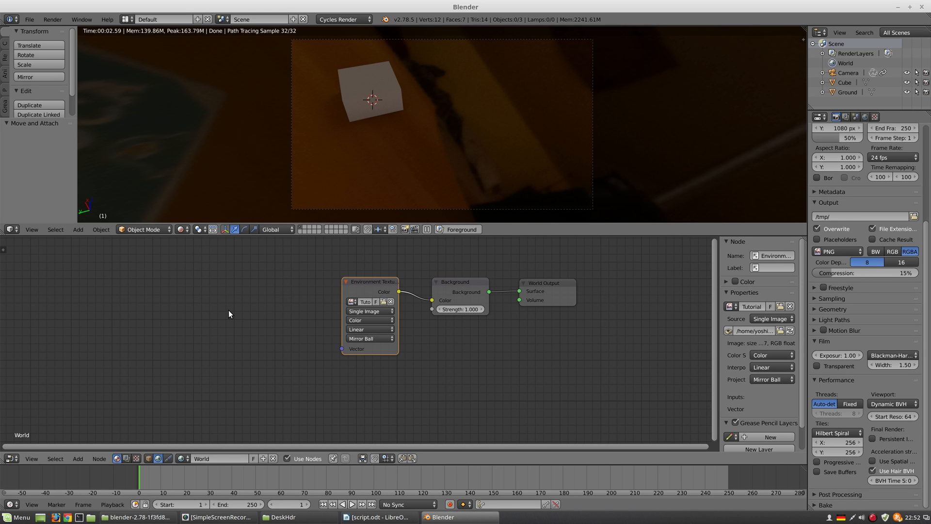
pyautogui.hotkey('shift', 'a')
pyautogui.moveTo(225, 321)
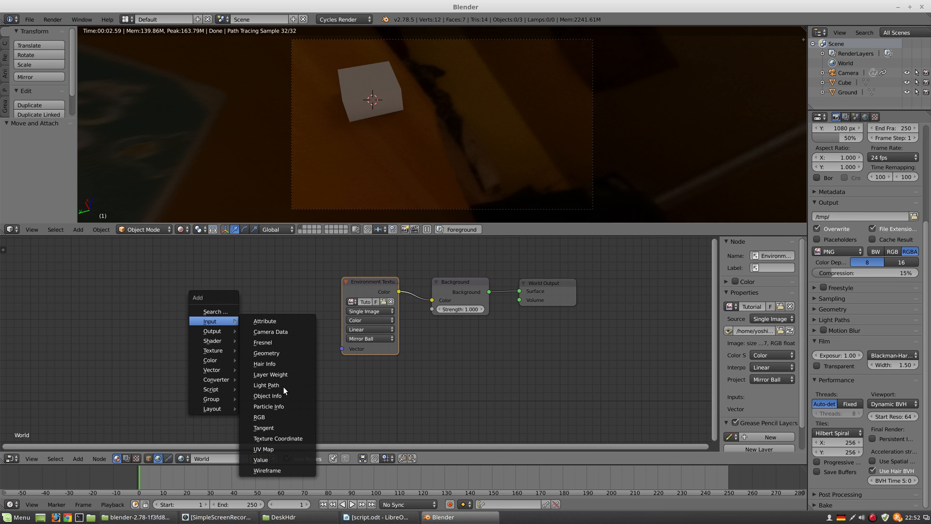
pyautogui.click(292, 355)
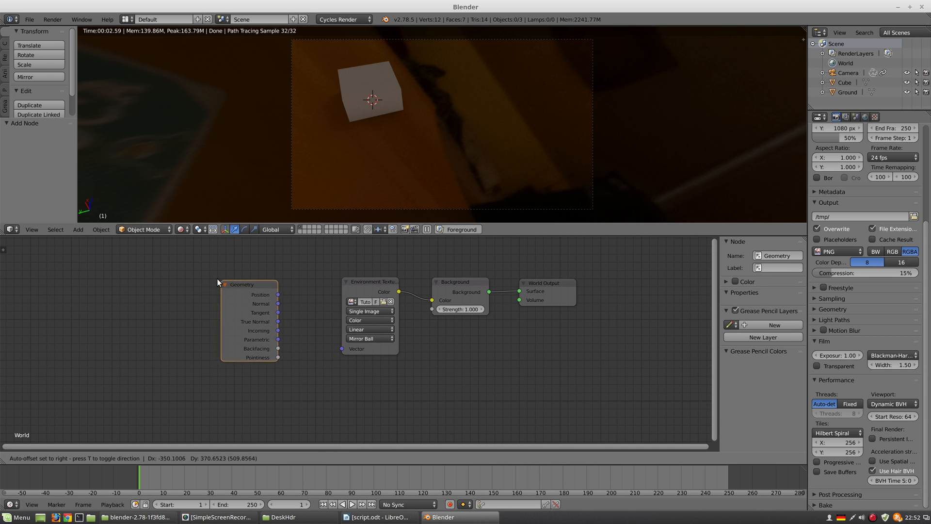
pyautogui.click(213, 278)
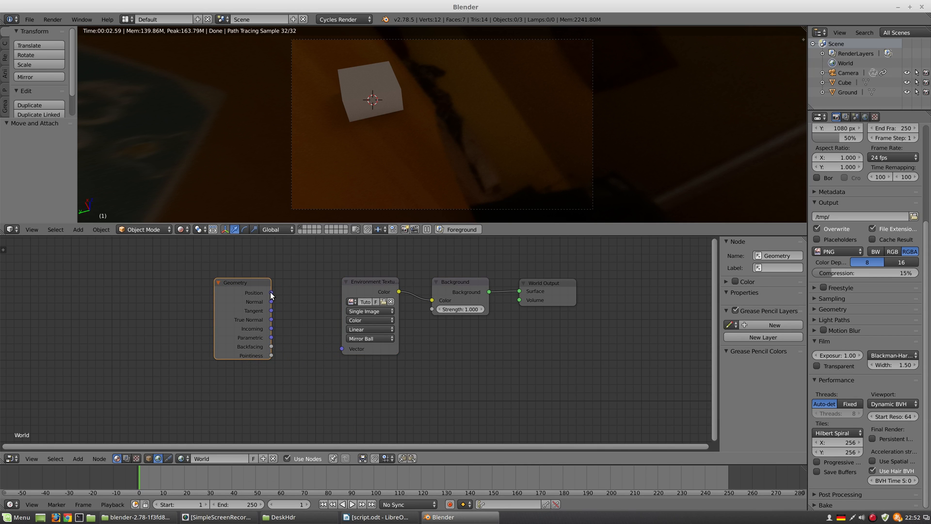
pyautogui.moveTo(271, 293); pyautogui.dragTo(341, 348)
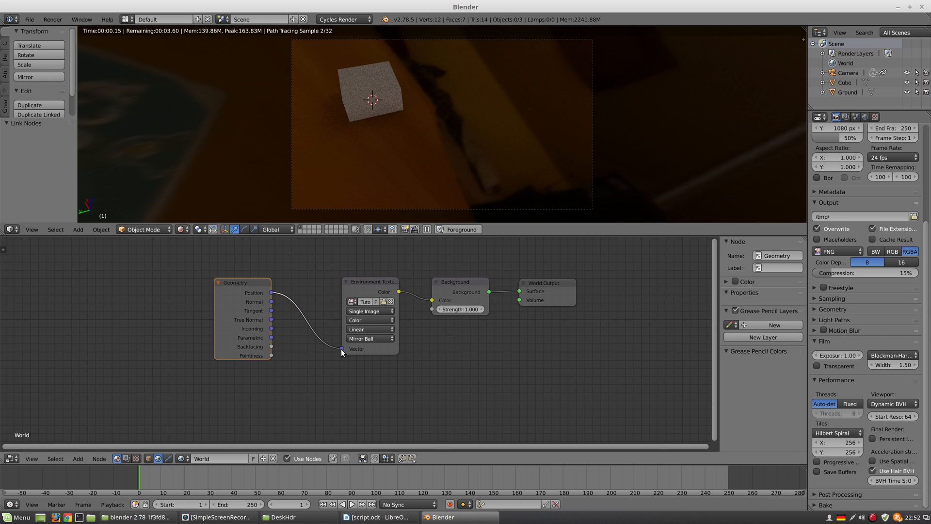
# - Move the Geometry node away to make room and insert a Mapping node on its link to the Environment Texture
pyautogui.moveTo(246, 281); pyautogui.dragTo(158, 279)
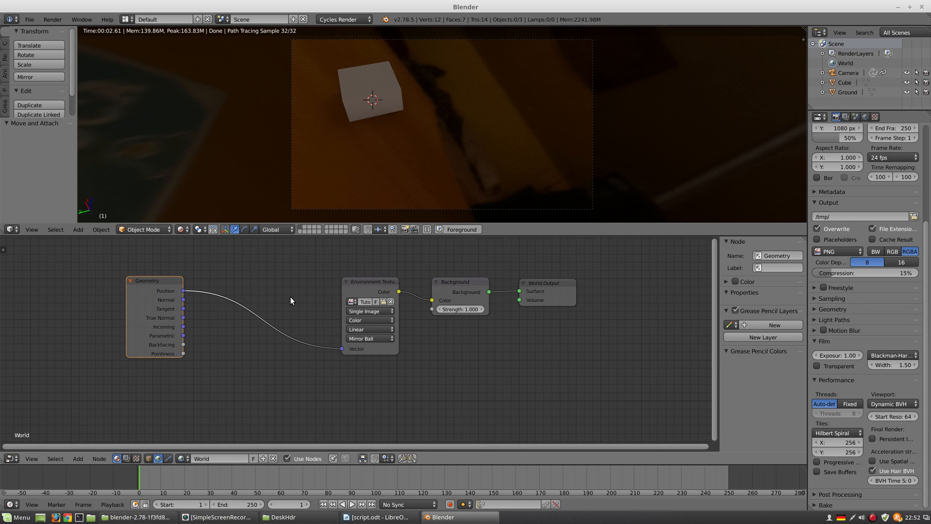
pyautogui.hotkey('shift', 'a')
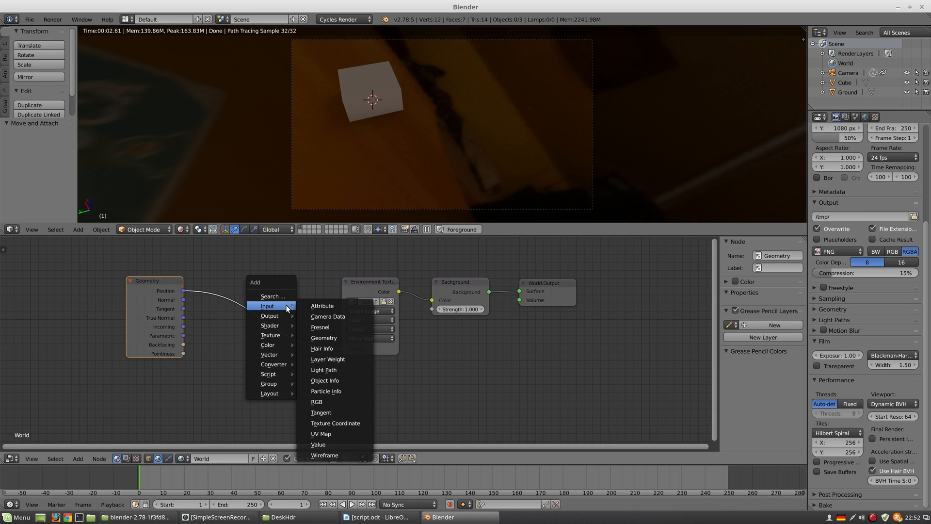
pyautogui.moveTo(286, 354)
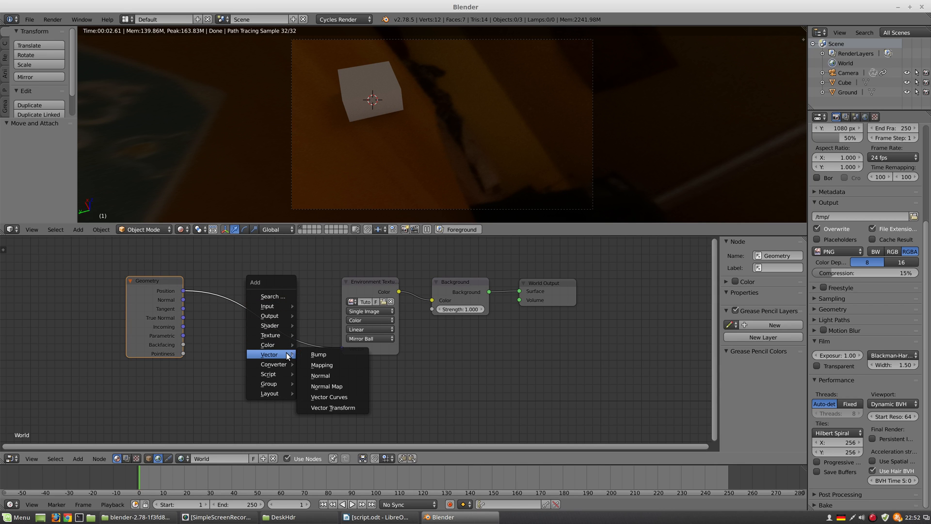
pyautogui.click(330, 364)
pyautogui.click(212, 276)
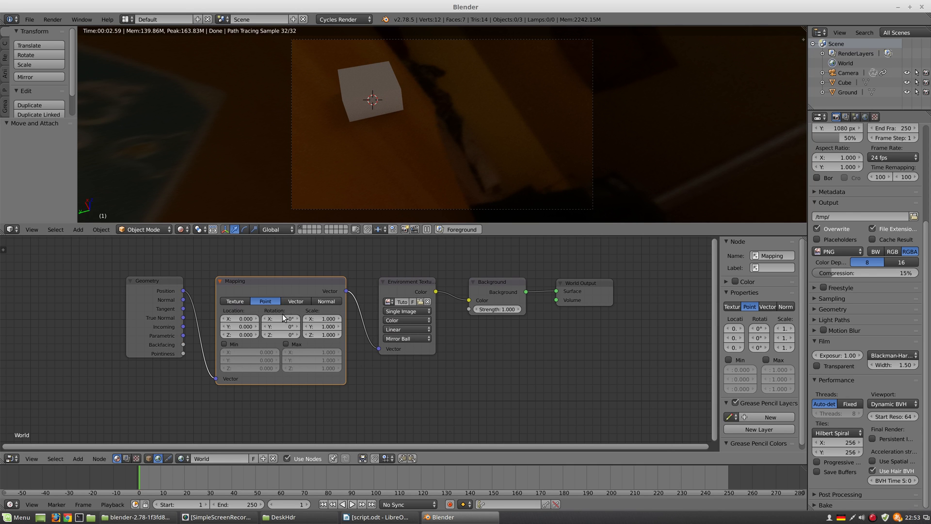
# - Adjust the Mapping node's rotation to X 35.7°, Y -33° and Z 66.9°, and check the environment from another angle and through the camera
pyautogui.moveTo(277, 319); pyautogui.dragTo(337, 318)
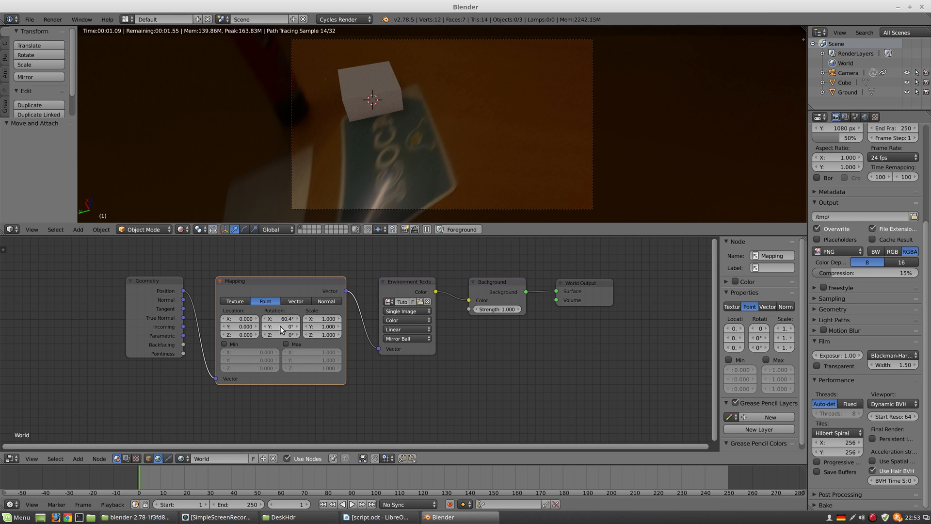
pyautogui.moveTo(279, 327); pyautogui.dragTo(229, 327)
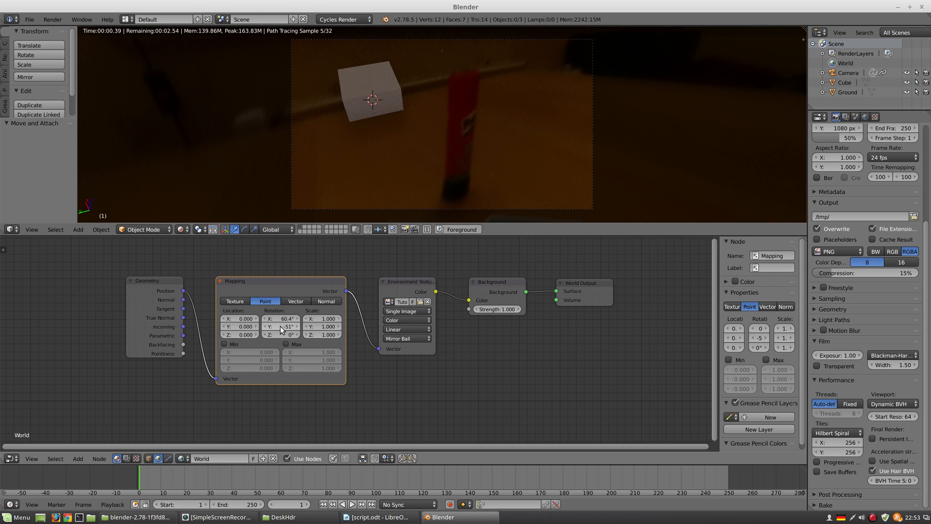
pyautogui.moveTo(288, 326); pyautogui.dragTo(315, 335)
pyautogui.moveTo(288, 319)
pyautogui.mouseDown()
pyautogui.moveTo(278, 319)
pyautogui.moveTo(301, 335)
pyautogui.moveTo(273, 319)
pyautogui.moveTo(301, 327)
pyautogui.moveTo(289, 334)
pyautogui.mouseUp()
pyautogui.moveTo(279, 334); pyautogui.dragTo(274, 335)
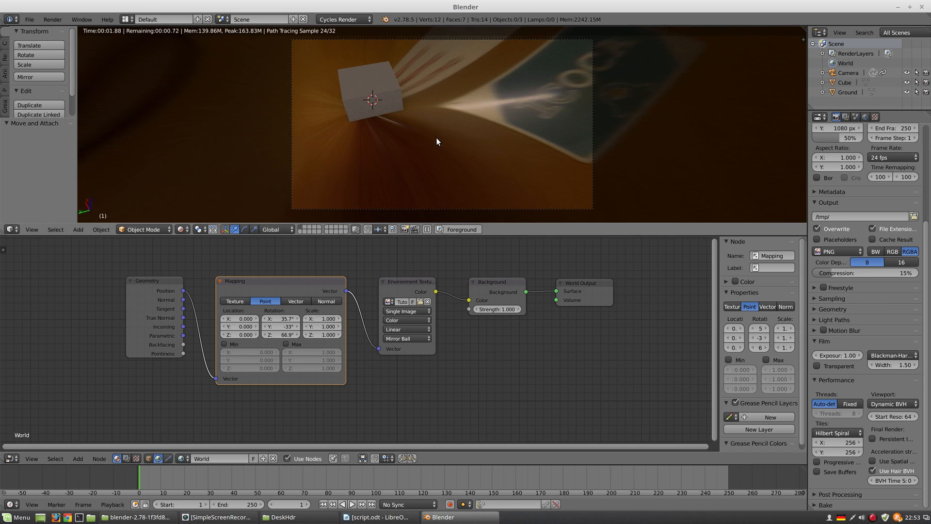
pyautogui.moveTo(437, 138); pyautogui.dragTo(619, 86, button='middle')
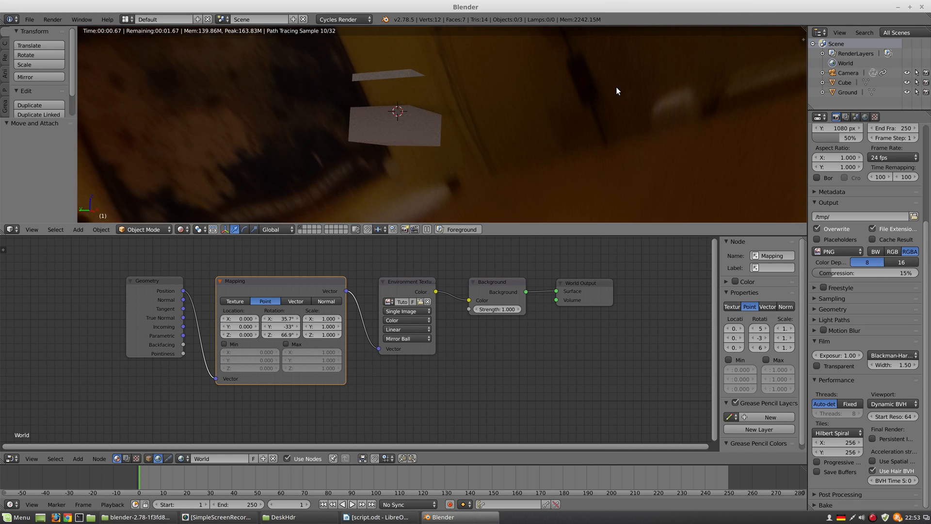
pyautogui.press('KP_0')
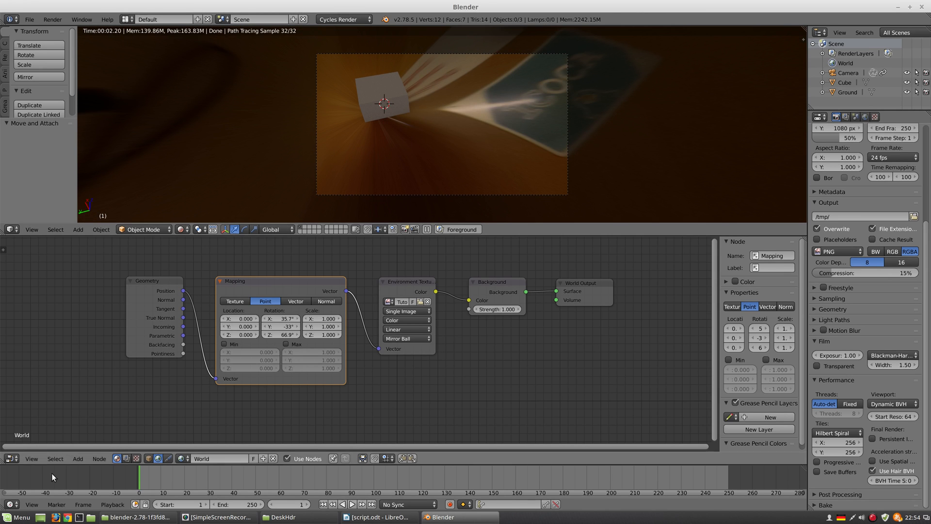
# - Switch the Node Editor to the compositing nodes and render the current frame, then return to the node tree
pyautogui.click(15, 459)
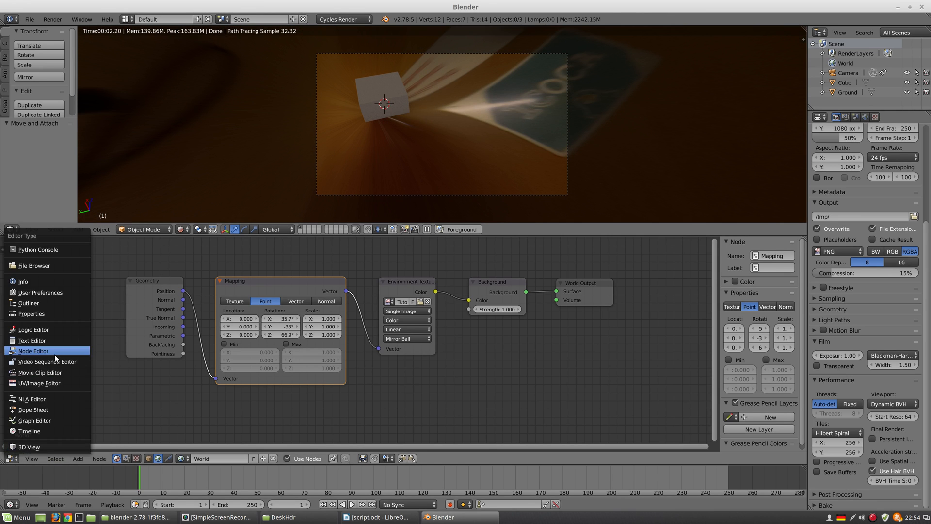
pyautogui.click(126, 458)
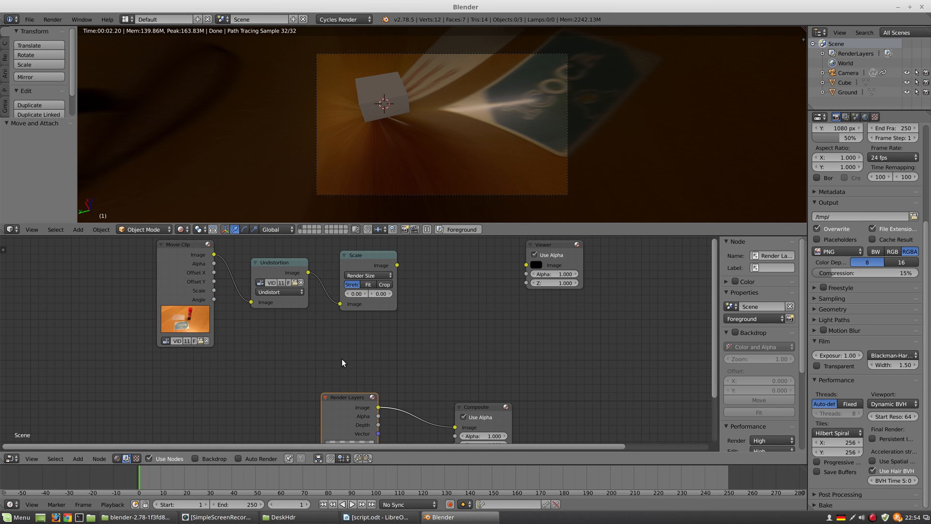
pyautogui.scroll(-4, 349, 362)
pyautogui.moveTo(364, 363); pyautogui.dragTo(386, 326, button='middle')
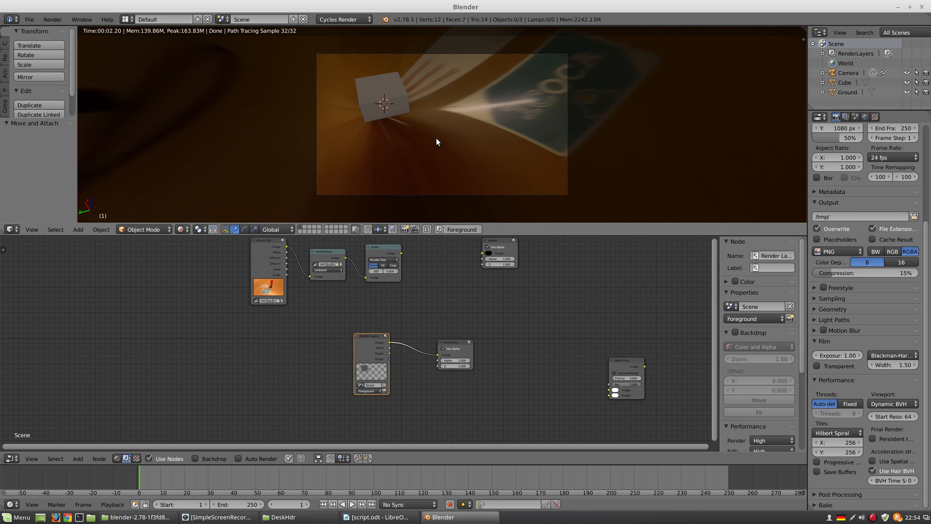
pyautogui.press('F12')
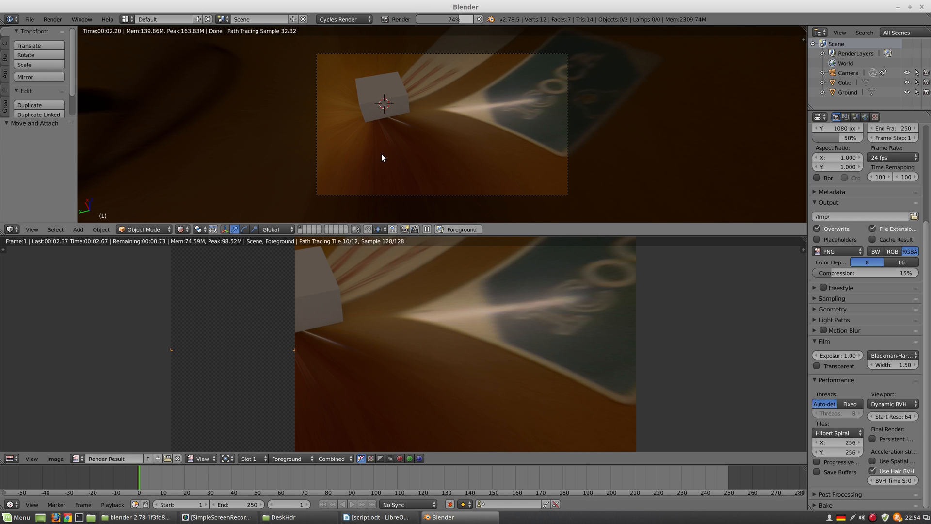
pyautogui.scroll(-2, 411, 311)
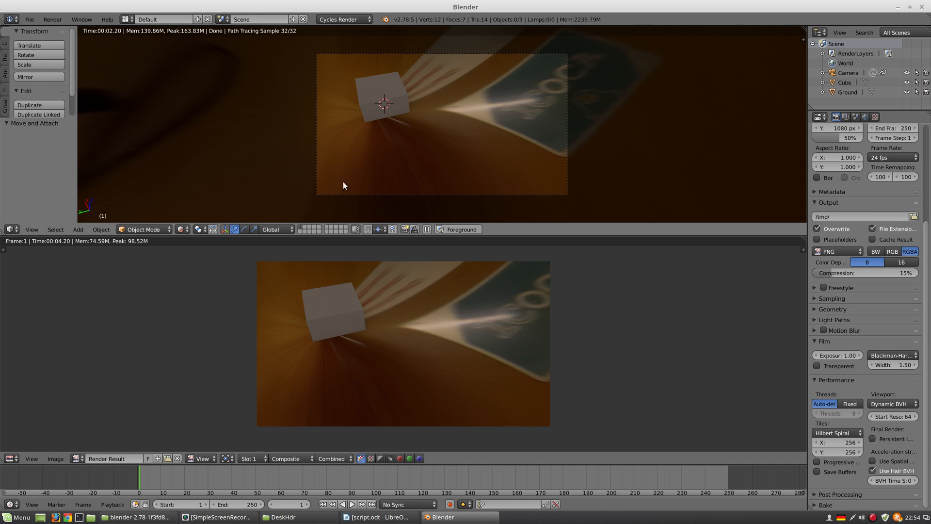
pyautogui.press('Escape')
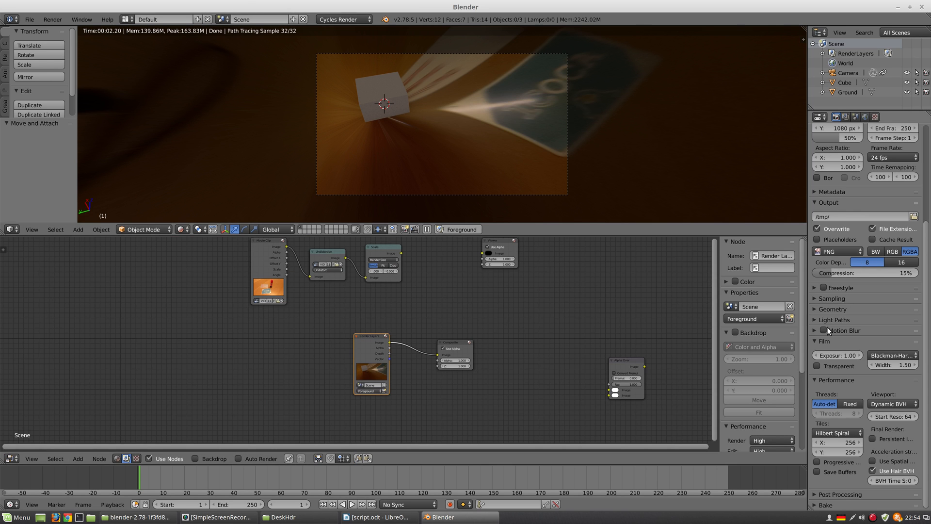
# - Enable the Transparent film option, render the frame again and return to the compositing nodes
pyautogui.click(819, 366)
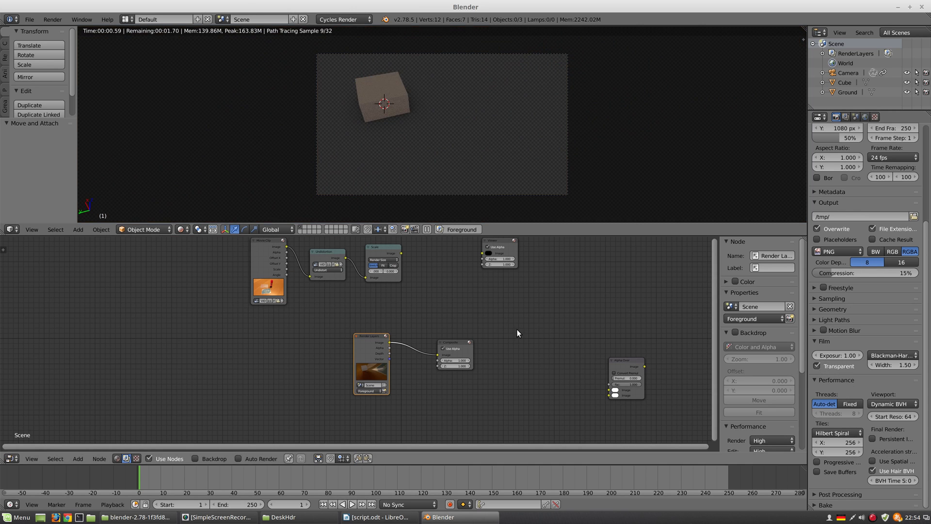
pyautogui.press('F12')
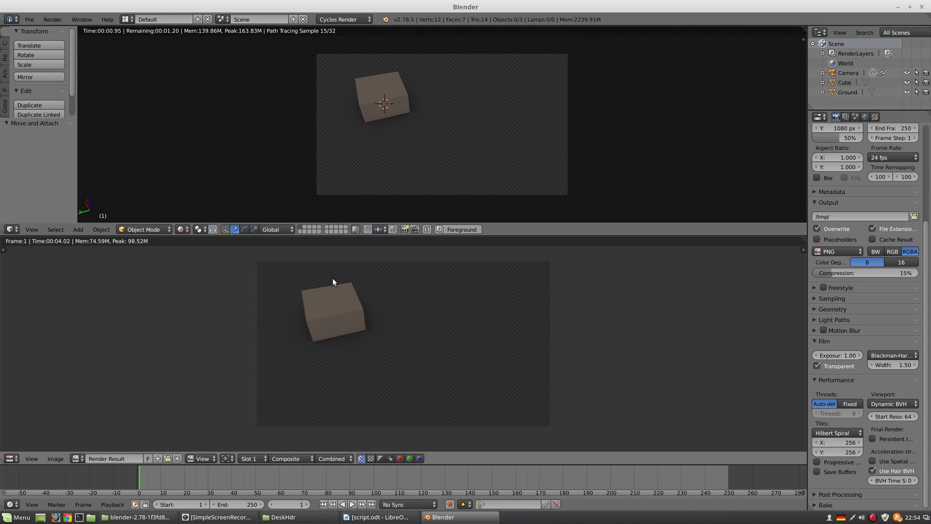
pyautogui.hotkey('shift', 'F3')
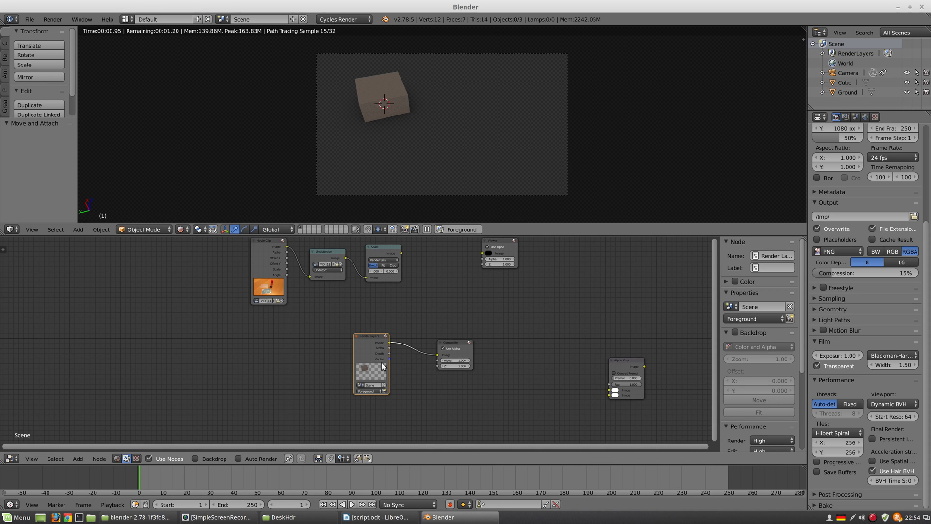
# - Place the Composite and Viewer nodes above each other and link the Render Layers Image output to the Viewer
pyautogui.scroll(1, 416, 356)
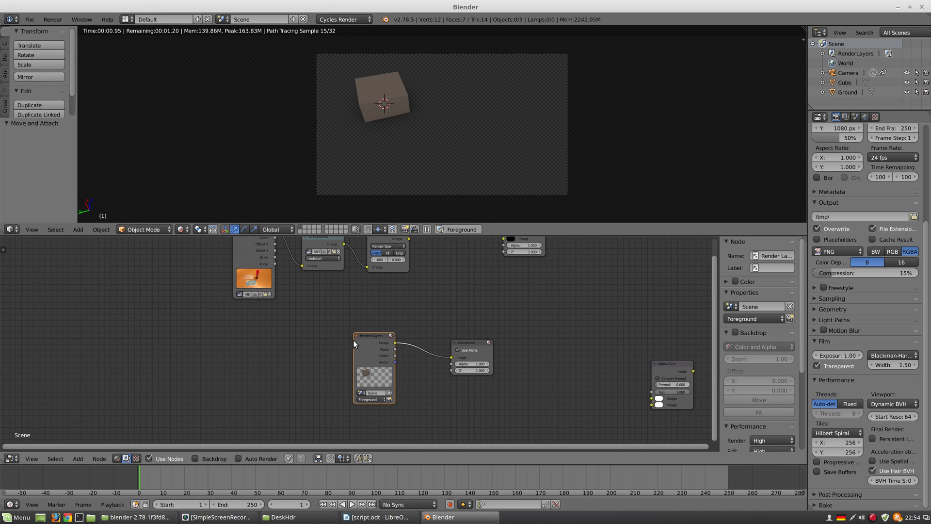
pyautogui.moveTo(482, 357); pyautogui.dragTo(566, 353)
pyautogui.moveTo(553, 278); pyautogui.dragTo(522, 324, button='middle')
pyautogui.moveTo(497, 271); pyautogui.dragTo(528, 337)
pyautogui.moveTo(363, 389); pyautogui.dragTo(506, 351)
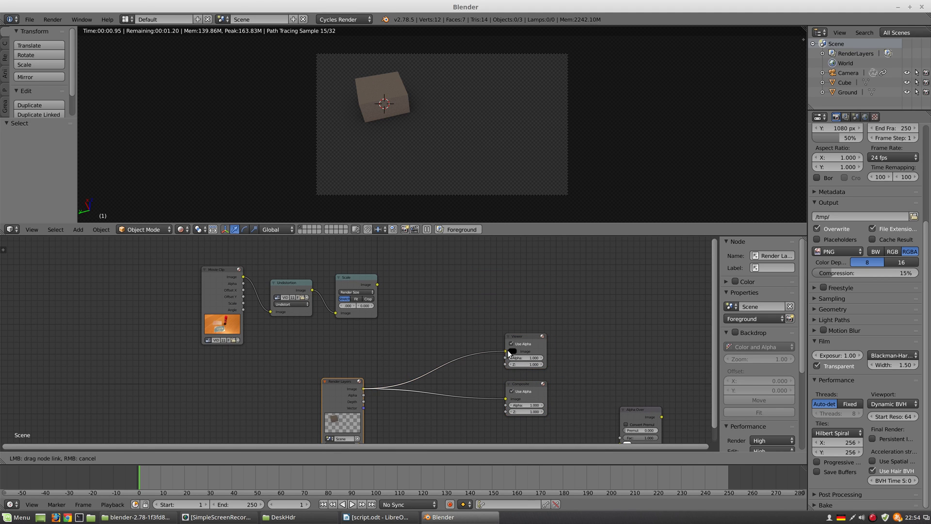
# - Turn on the compositor Backdrop to preview the rendered cube behind the nodes
pyautogui.moveTo(319, 432); pyautogui.dragTo(337, 405, button='middle')
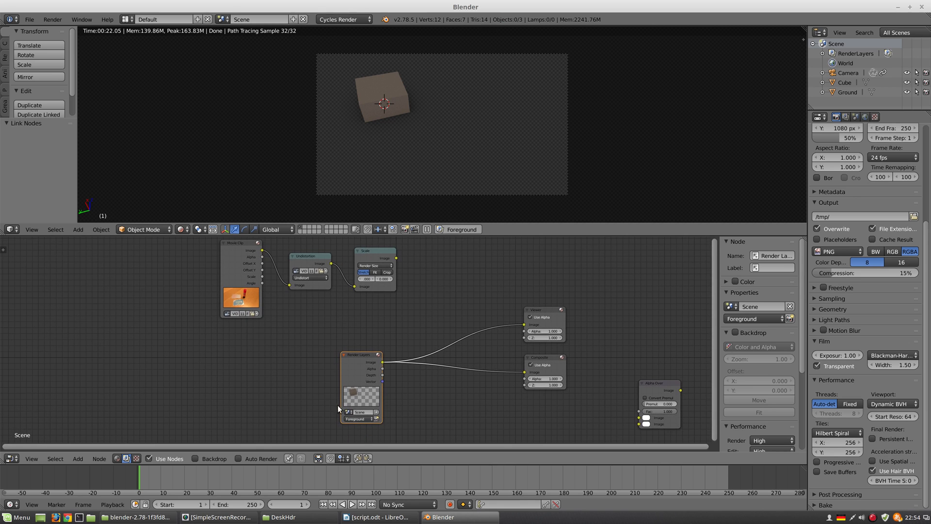
pyautogui.click(203, 459)
pyautogui.scroll(2, 369, 344)
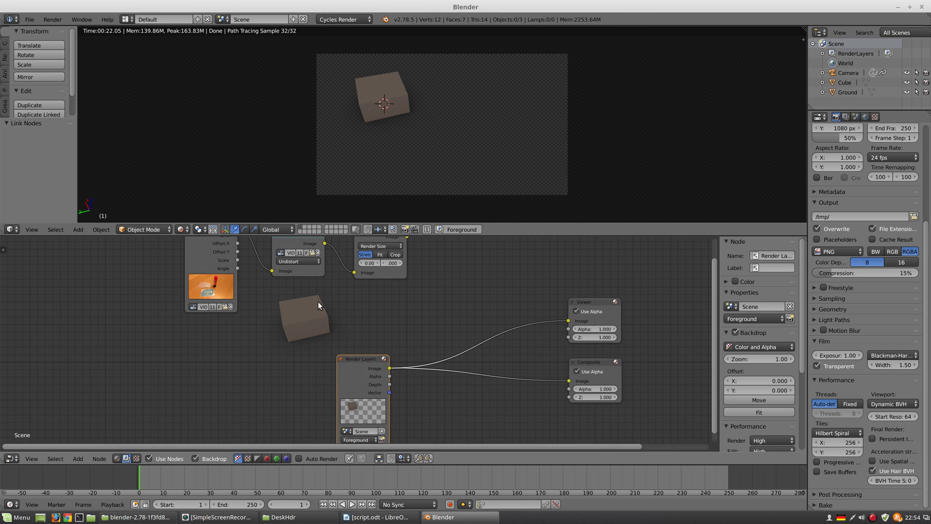
pyautogui.scroll(-2, 361, 337)
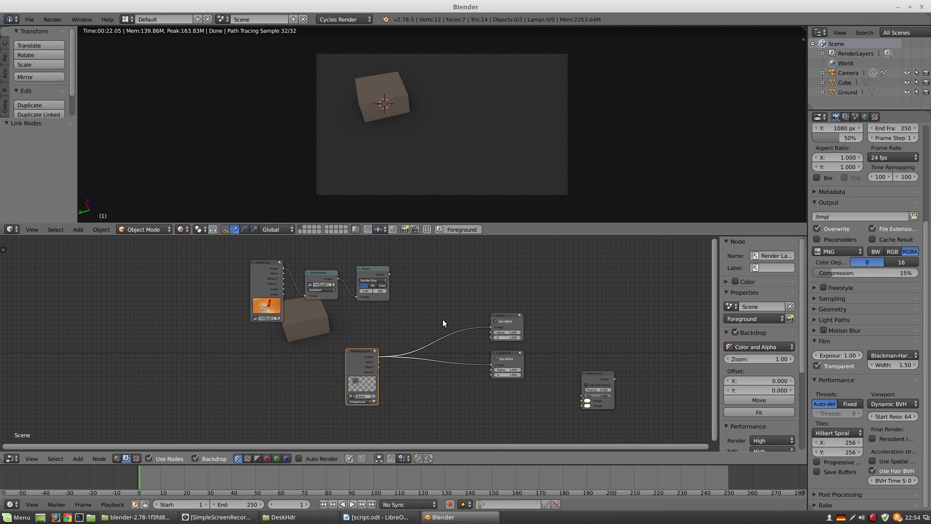
# - Rearrange the Viewer, Composite, Movie Clip, Undistortion, Scale and Render Layers nodes around the backdrop image of the cube
pyautogui.moveTo(505, 315); pyautogui.dragTo(508, 312)
pyautogui.moveTo(364, 353); pyautogui.dragTo(342, 347)
pyautogui.moveTo(506, 356); pyautogui.dragTo(519, 354)
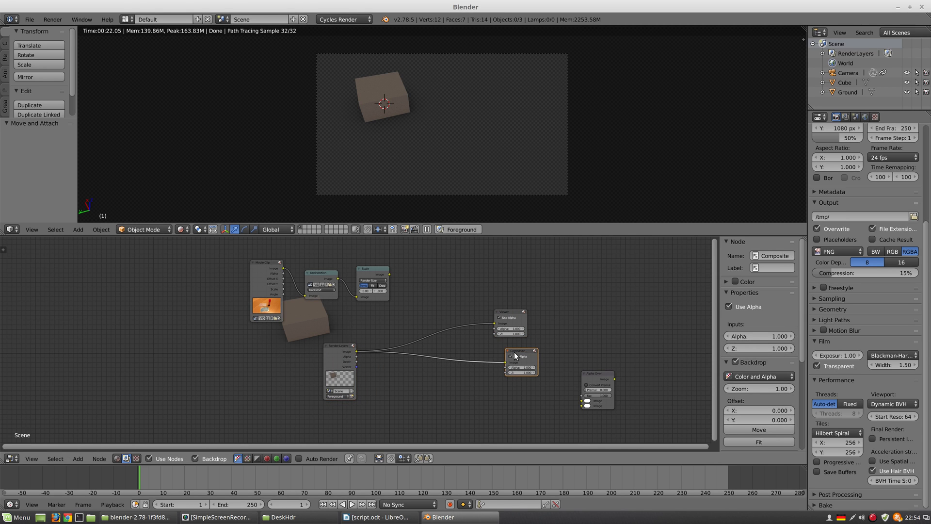
pyautogui.moveTo(261, 263); pyautogui.dragTo(230, 255)
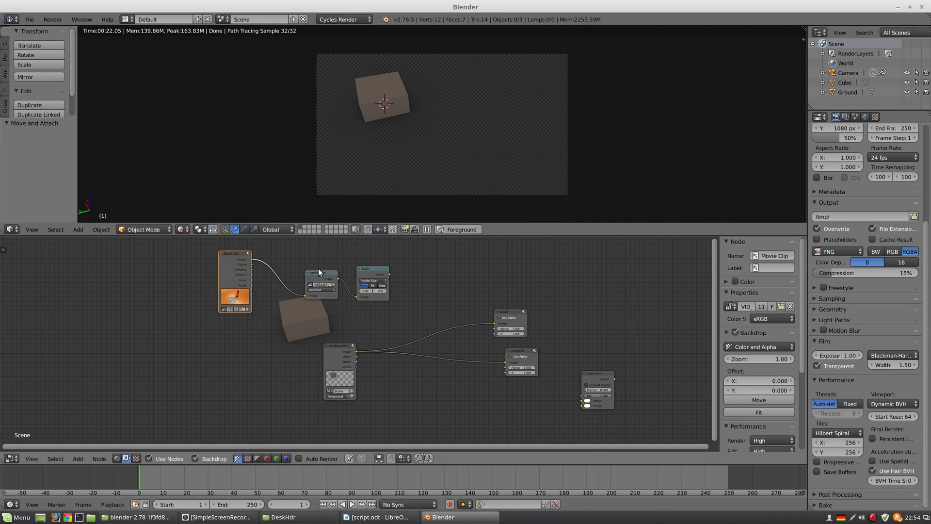
pyautogui.moveTo(315, 270); pyautogui.dragTo(296, 264)
pyautogui.click(368, 269)
pyautogui.moveTo(367, 270); pyautogui.dragTo(353, 274)
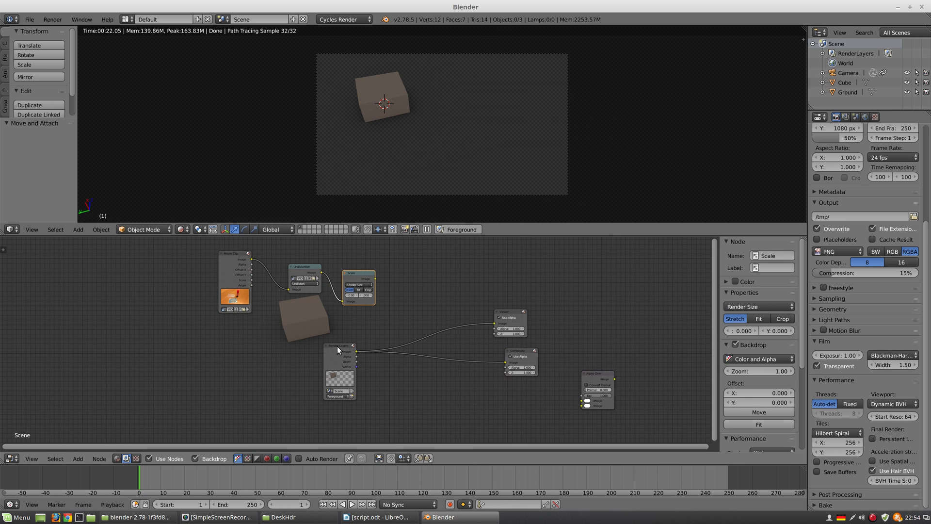
pyautogui.moveTo(336, 347); pyautogui.dragTo(358, 350)
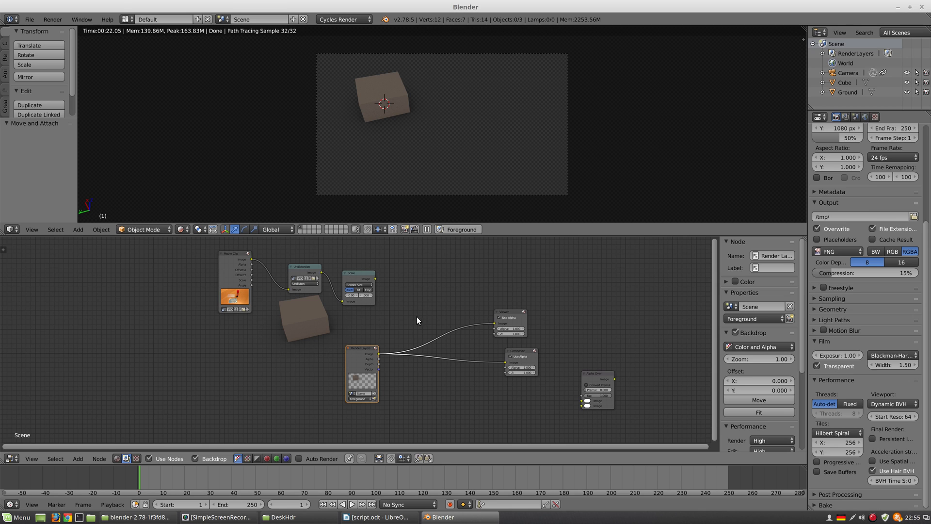
# - Add an Alpha Over node, feed it the Scale and Render Layers images, and link its output to the Viewer
pyautogui.hotkey('shift', 'a')
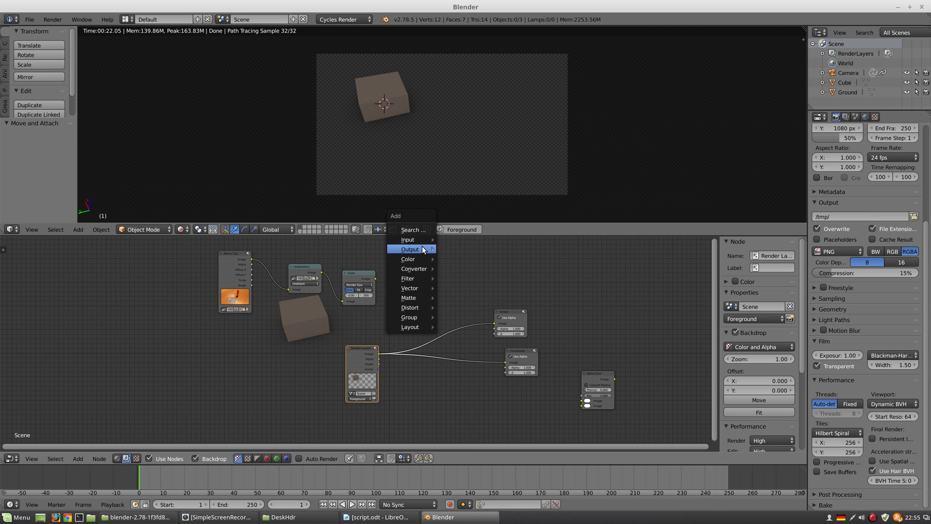
pyautogui.moveTo(421, 261)
pyautogui.click(456, 258)
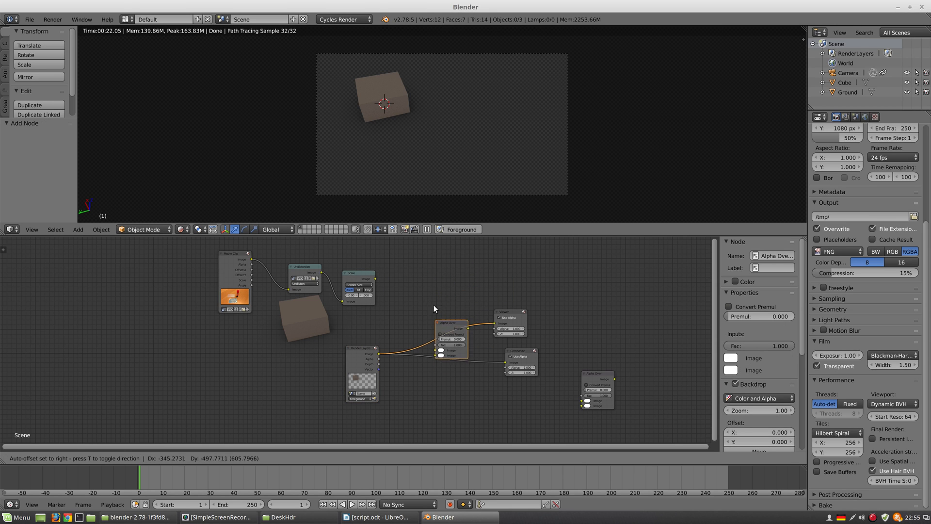
pyautogui.click(414, 274)
pyautogui.moveTo(376, 279); pyautogui.dragTo(419, 303)
pyautogui.moveTo(379, 354); pyautogui.dragTo(415, 308)
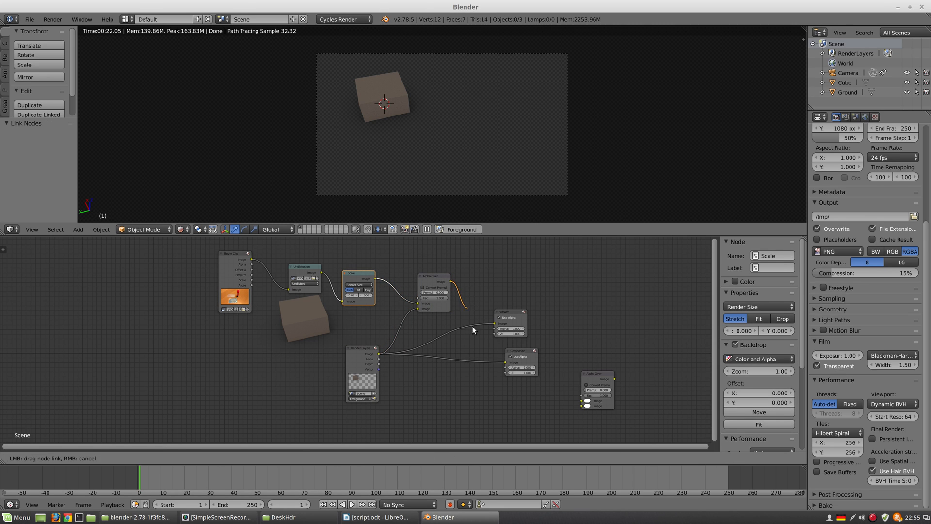
pyautogui.moveTo(452, 281); pyautogui.dragTo(493, 322)
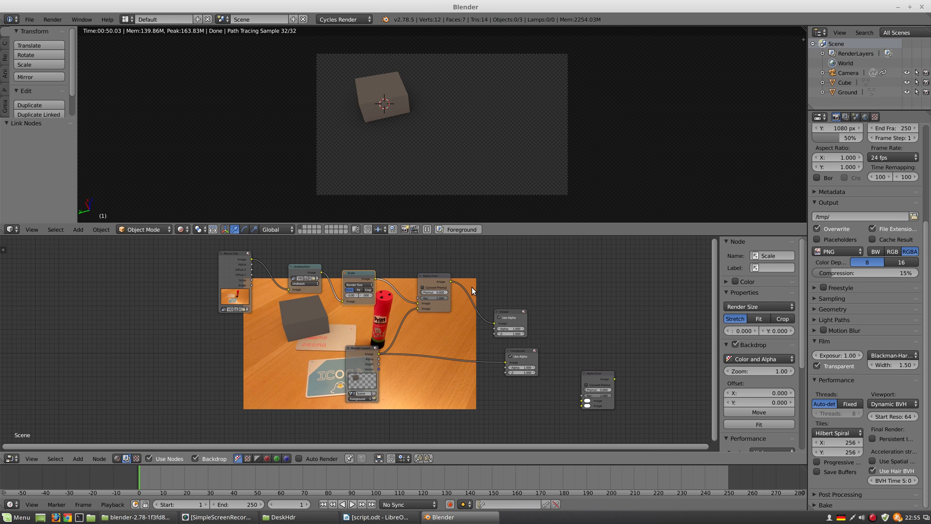
pyautogui.scroll(2, 339, 340)
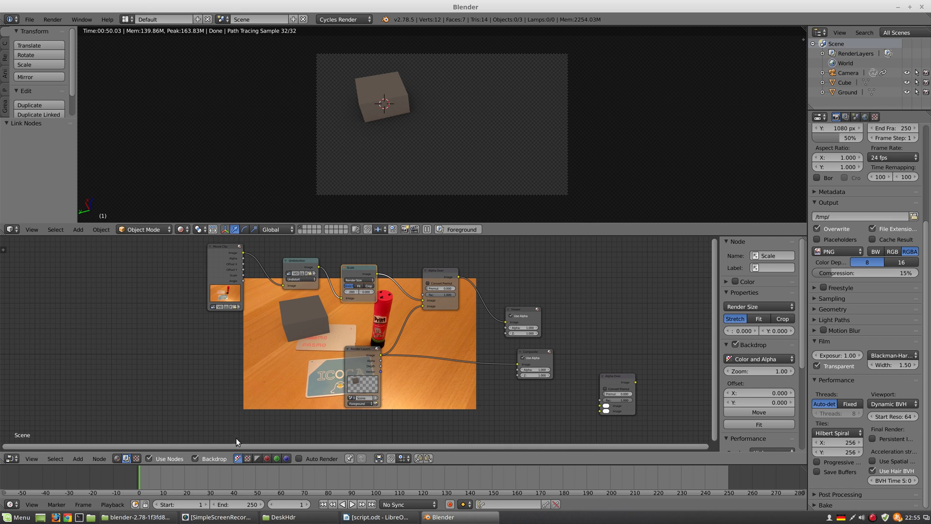
# - Go to frame 31, render it and return to the compositing nodes
pyautogui.click(166, 476)
pyautogui.click(211, 476)
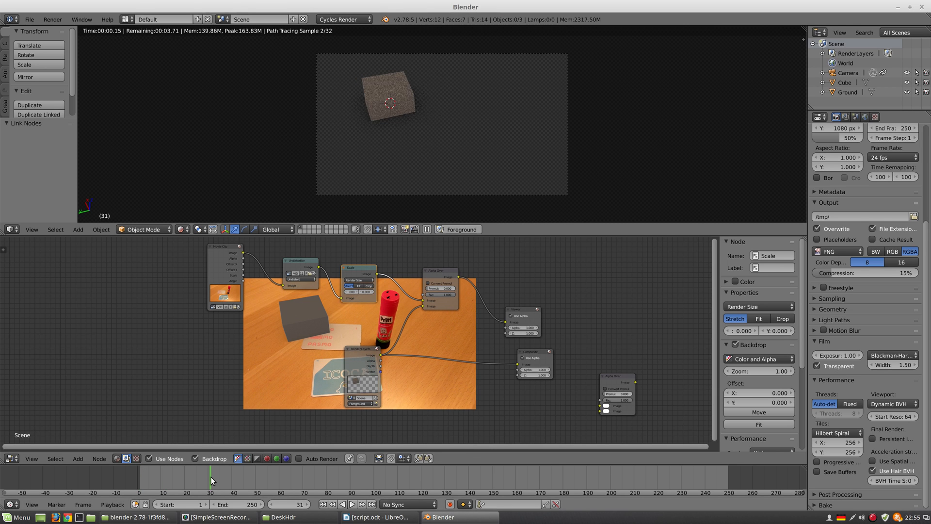
pyautogui.press('F12')
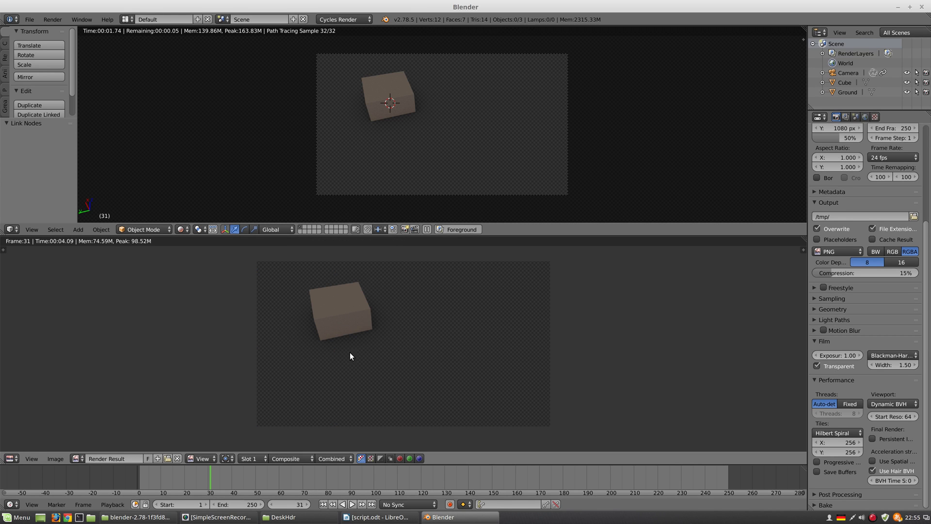
pyautogui.press('Escape')
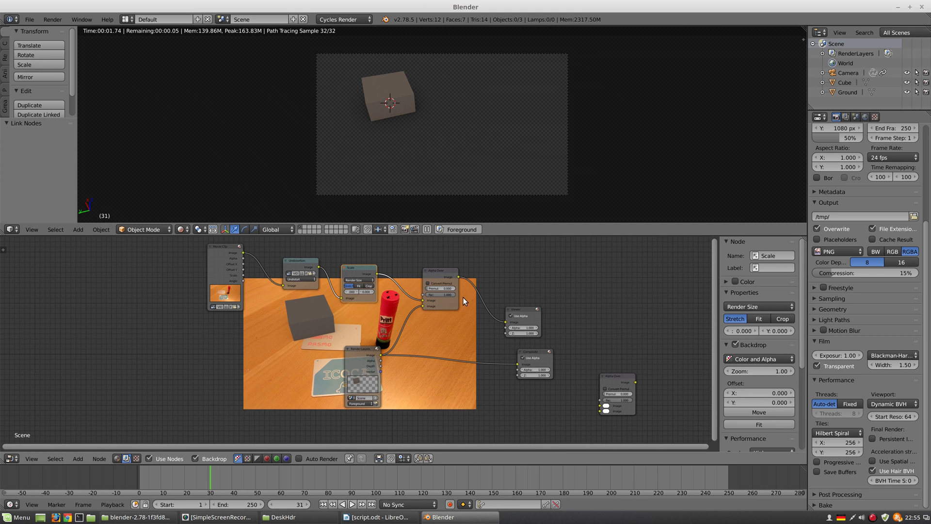
# - Link the Alpha Over output to the Composite node and delete the unconnected spare Alpha Over node
pyautogui.moveTo(459, 277); pyautogui.dragTo(518, 364)
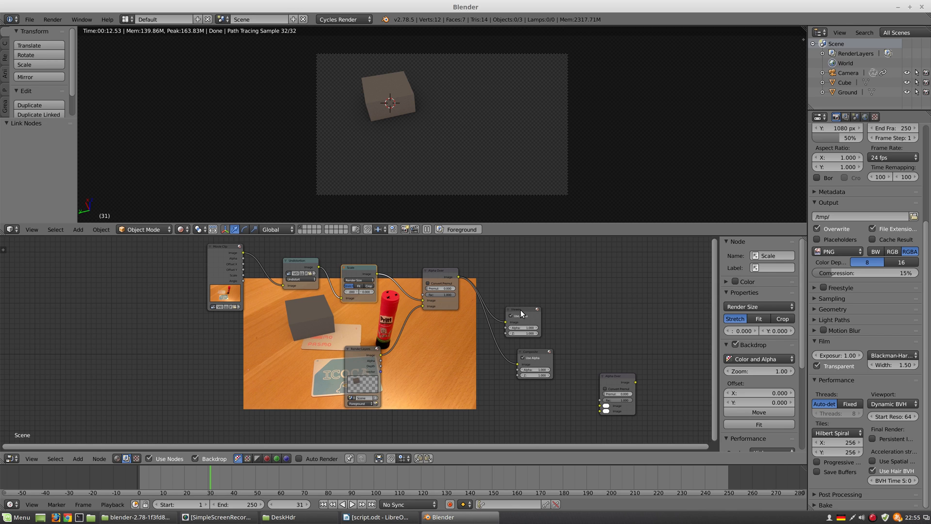
pyautogui.moveTo(520, 310); pyautogui.dragTo(524, 305)
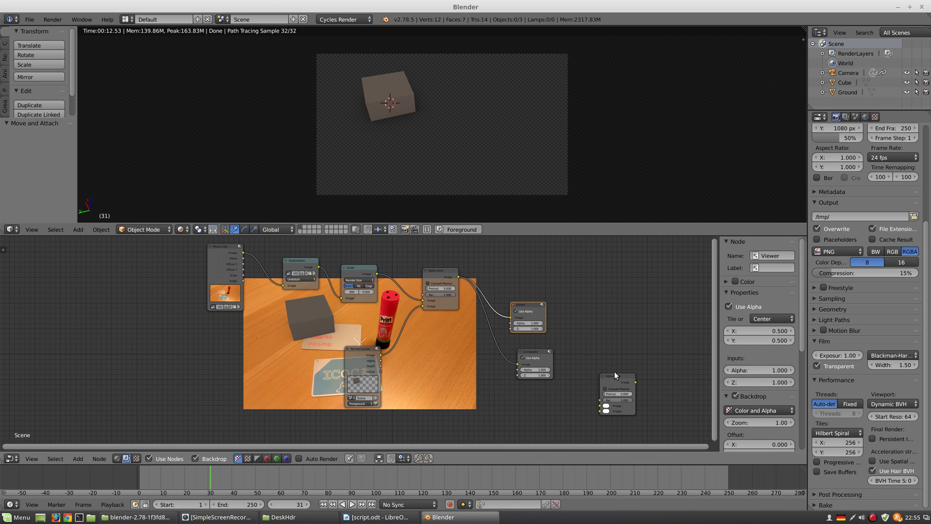
pyautogui.moveTo(614, 371); pyautogui.dragTo(615, 355)
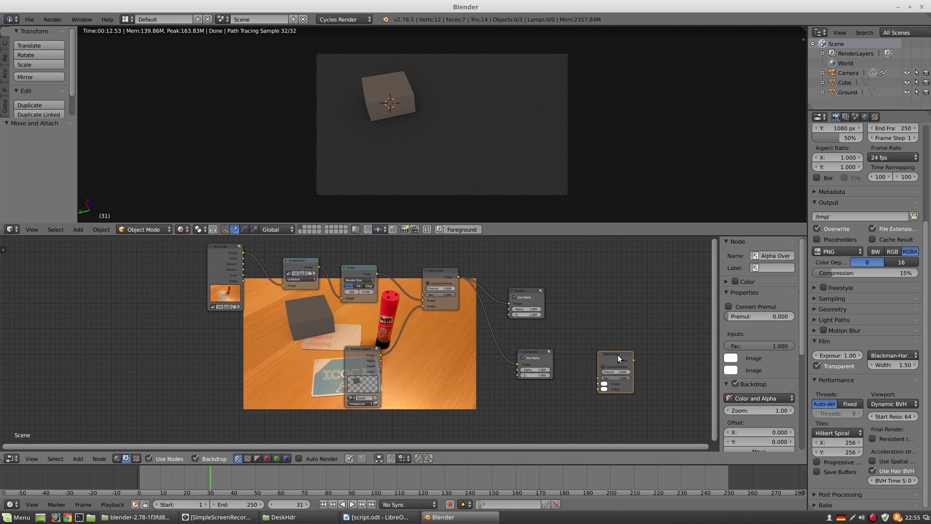
pyautogui.press('x')
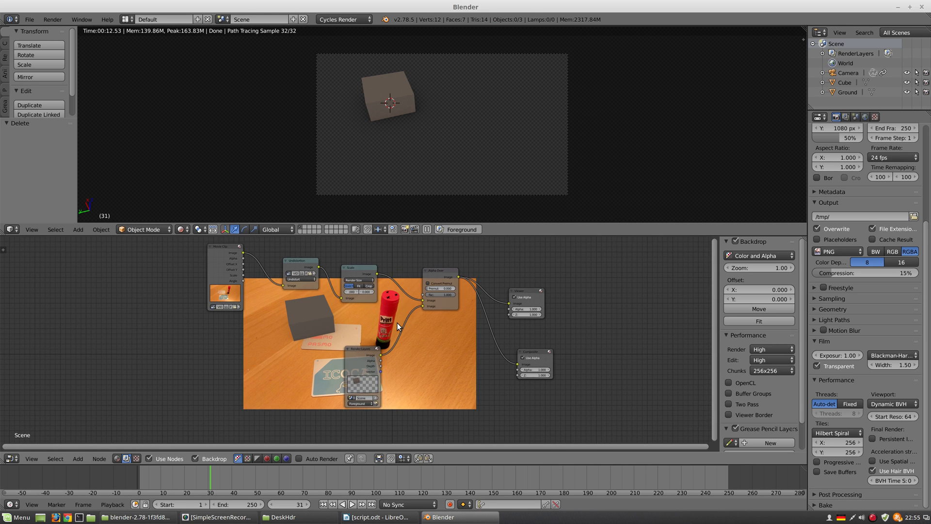
# - Check the composited render result of frame 31 and return to the compositing nodes
pyautogui.press('F12')
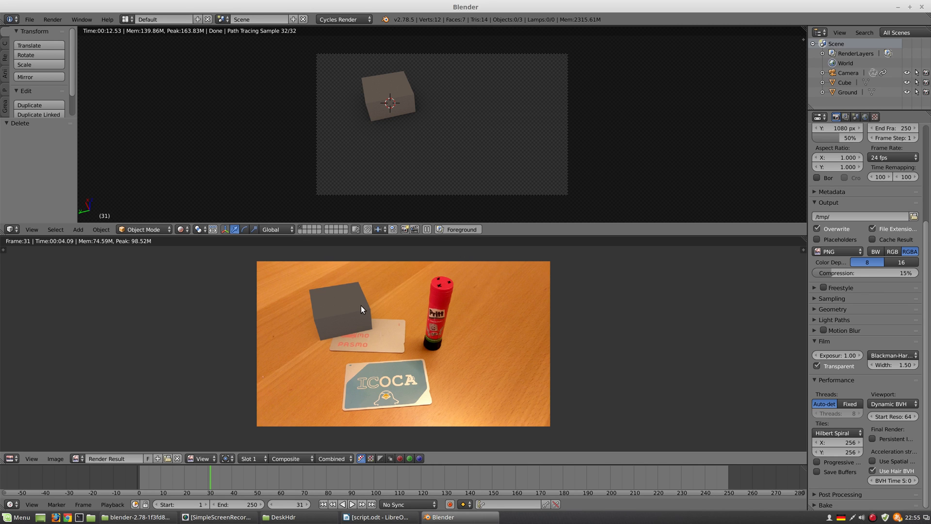
pyautogui.hotkey('shift', 'F3')
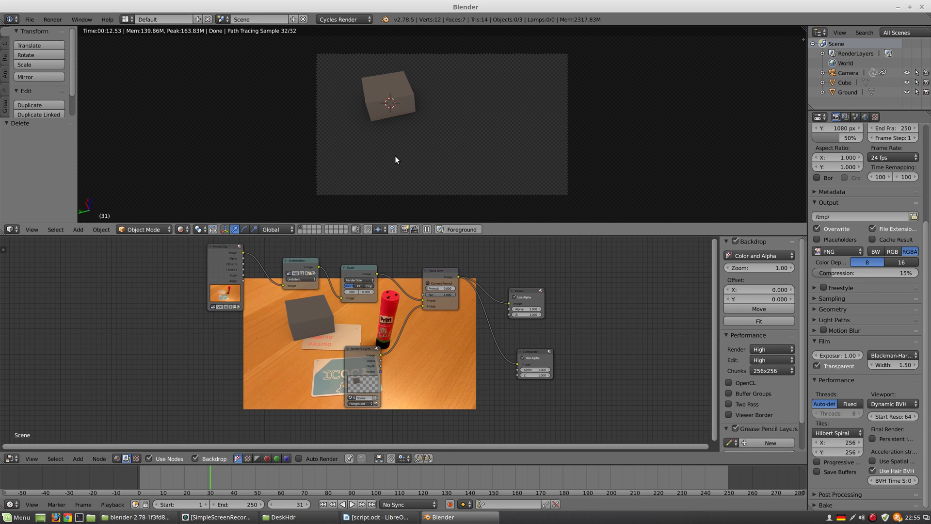
# - Show the scene as wireframe in an orthographic top view and delete the cube
pyautogui.rightClick(401, 92)
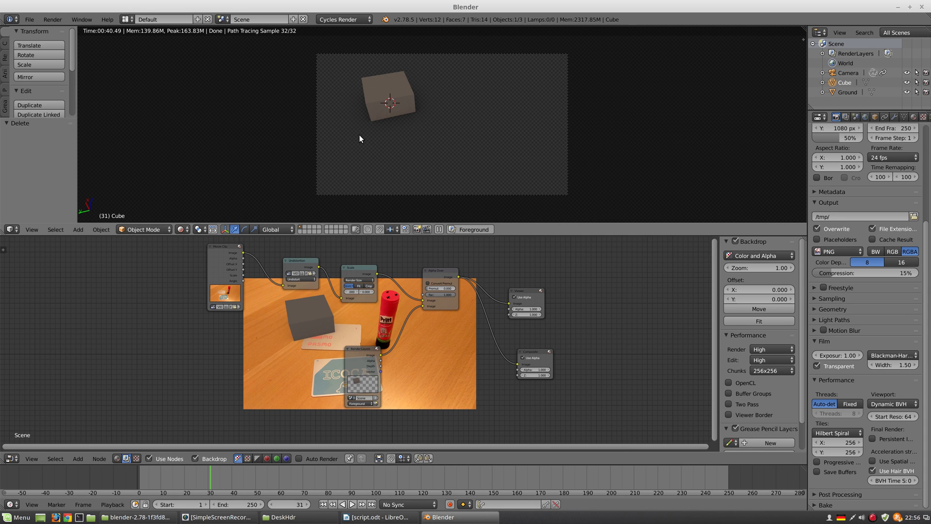
pyautogui.press('z')
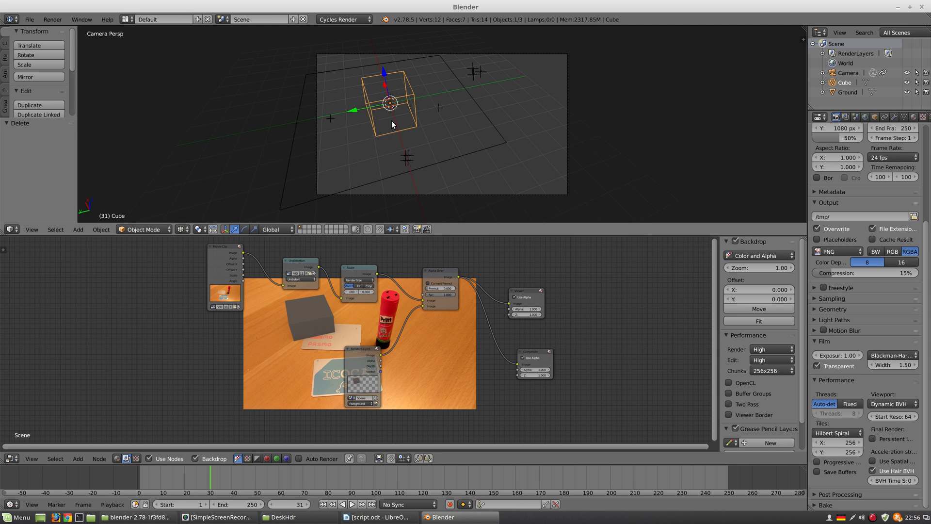
pyautogui.press('KP_7')
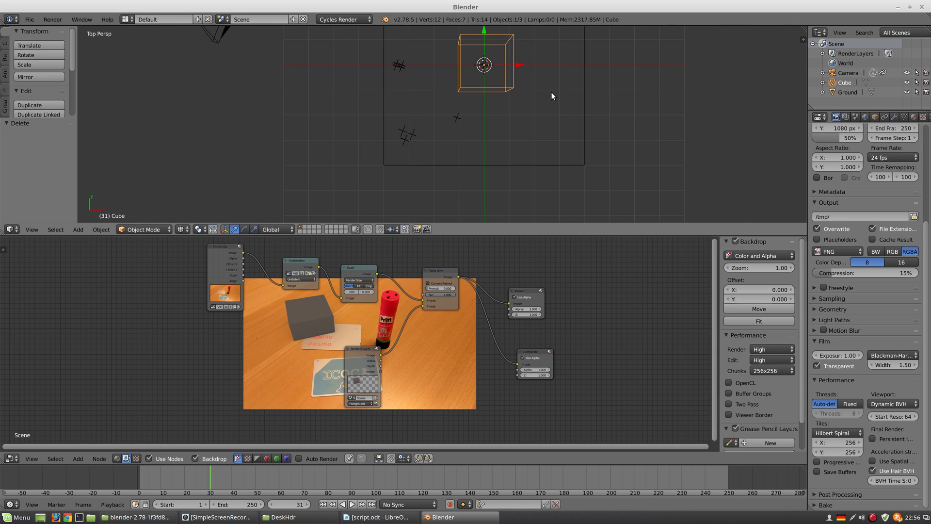
pyautogui.press('KP_5')
pyautogui.keyDown('shift'); pyautogui.moveTo(489, 114); pyautogui.dragTo(405, 187, button='middle'); pyautogui.keyUp('shift')
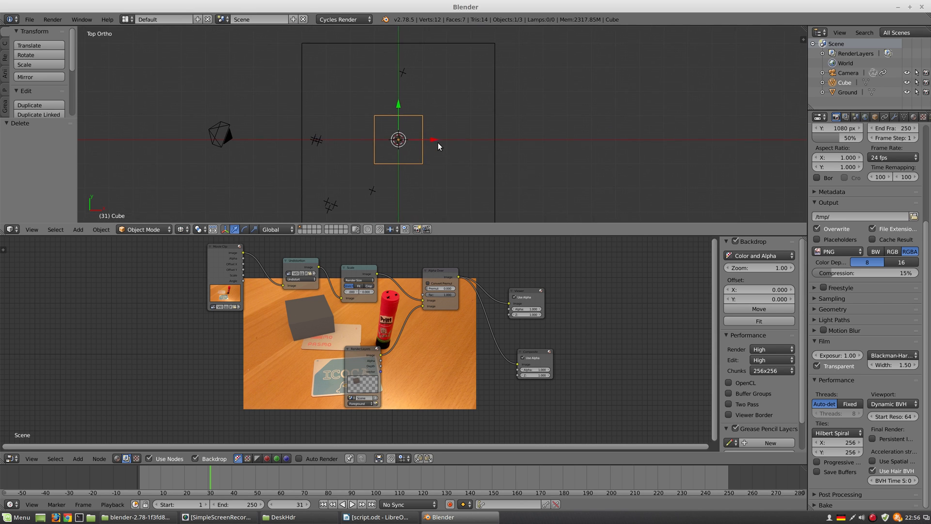
pyautogui.keyDown('shift'); pyautogui.moveTo(438, 146); pyautogui.dragTo(430, 117, button='middle'); pyautogui.keyUp('shift')
pyautogui.press('x')
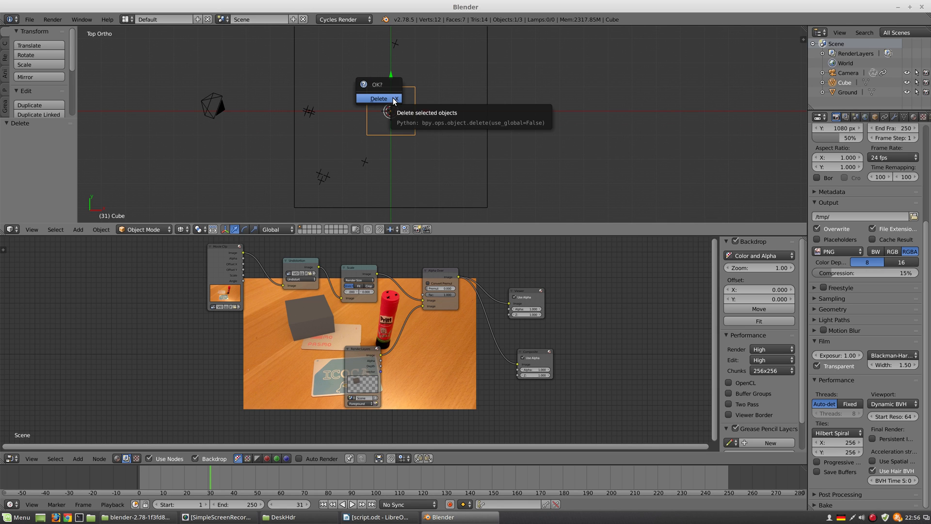
pyautogui.click(394, 99)
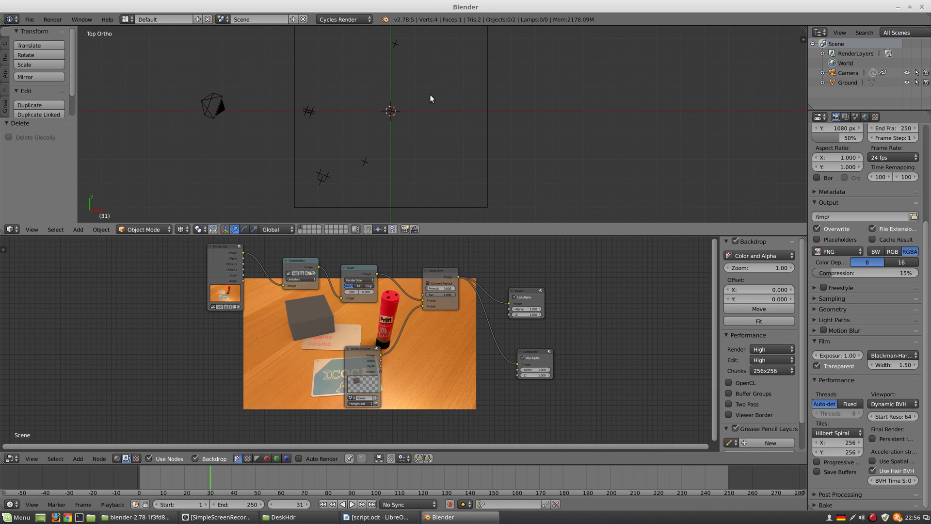
# - Add a Monkey mesh at the 3D cursor on the ground plane
pyautogui.hotkey('shift', 'a')
pyautogui.moveTo(431, 96)
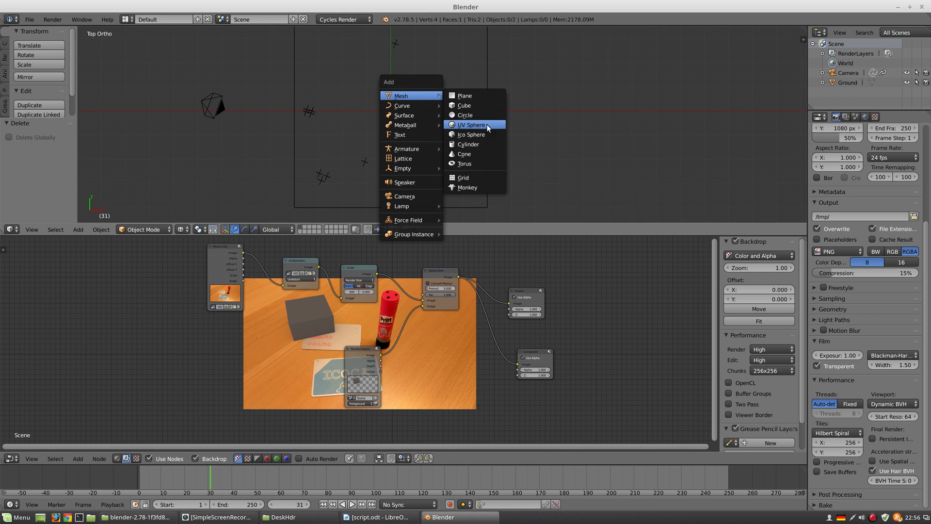
pyautogui.click(485, 187)
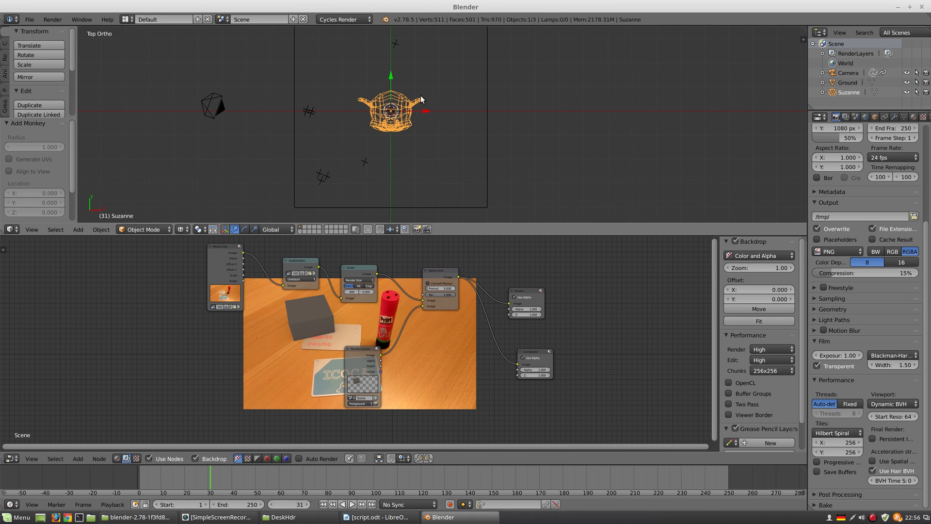
# - Give the monkey a Subdivision Surface modifier with 2 View and 3 Render subdivisions, and shade it smooth
pyautogui.click(885, 119)
pyautogui.click(894, 116)
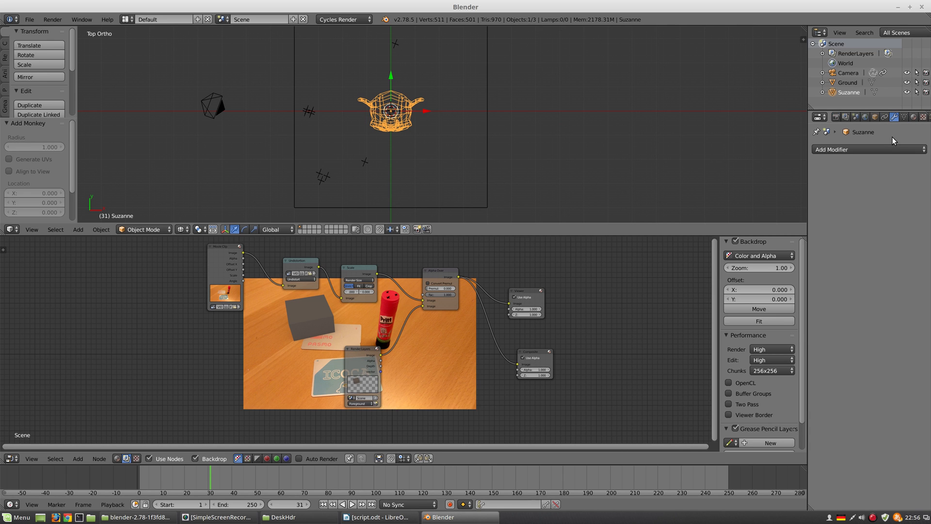
pyautogui.click(890, 149)
pyautogui.click(757, 310)
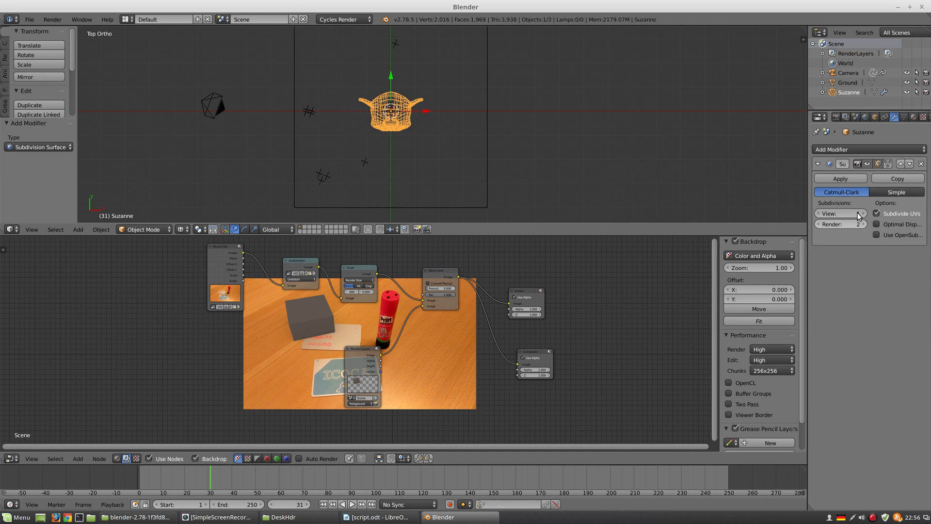
pyautogui.click(863, 224)
pyautogui.click(864, 213)
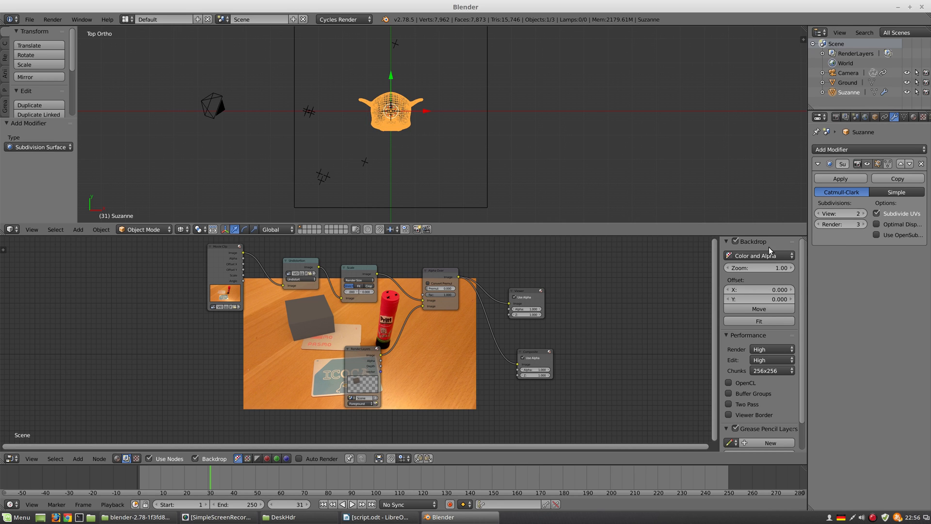
pyautogui.moveTo(74, 53); pyautogui.dragTo(71, 103)
pyautogui.click(23, 80)
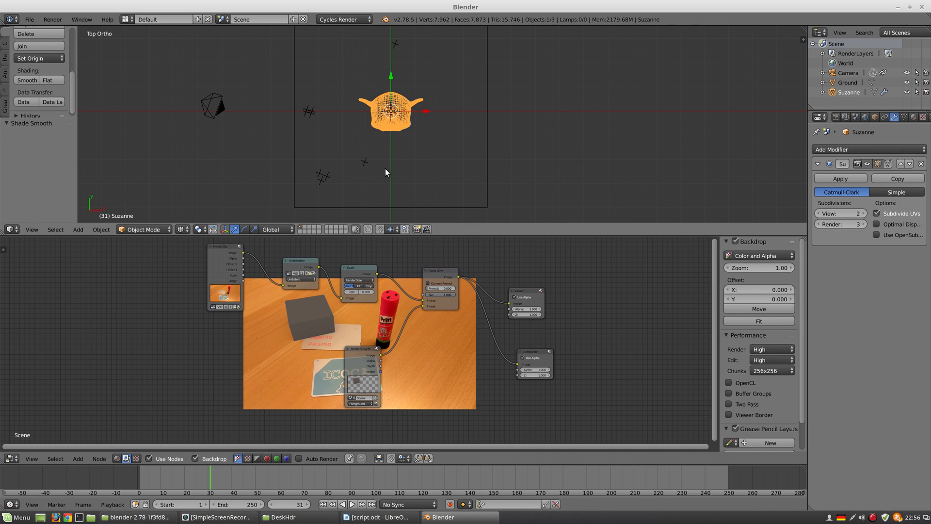
pyautogui.press('KP_1')
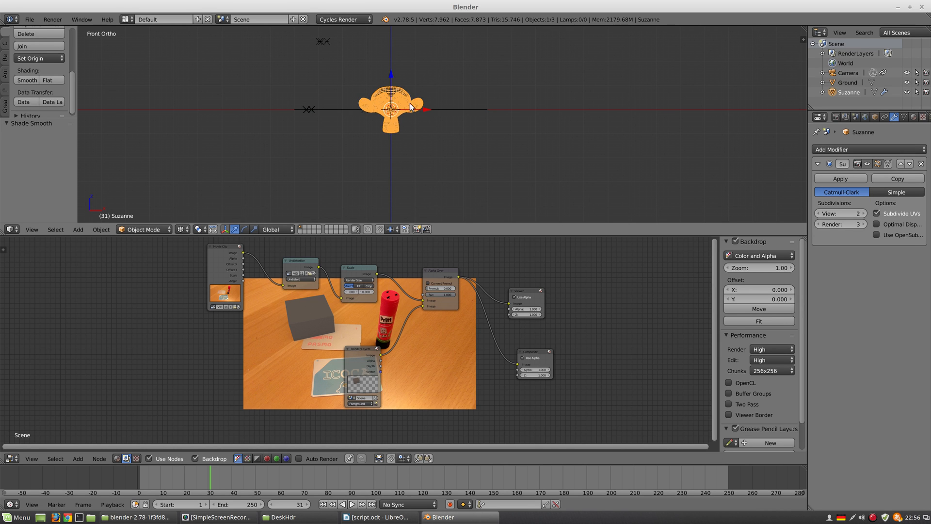
pyautogui.press('r')
pyautogui.rightClick(464, 90)
# - In the right side view, rotate the monkey about 37.4°, move it about 0.563 on Y and 0.543 on Z, and rotate it about -1.9°
pyautogui.press('KP_3')
pyautogui.press('r')
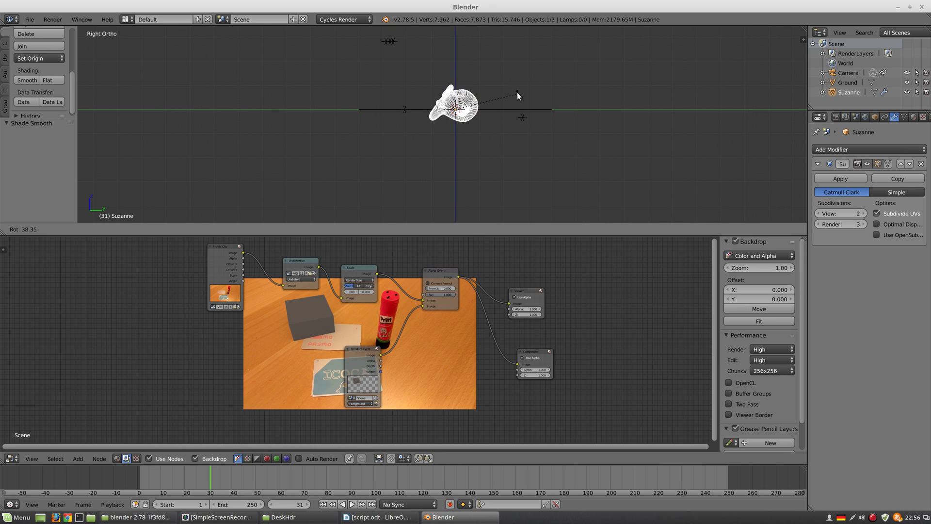
pyautogui.click(516, 92)
pyautogui.press('g')
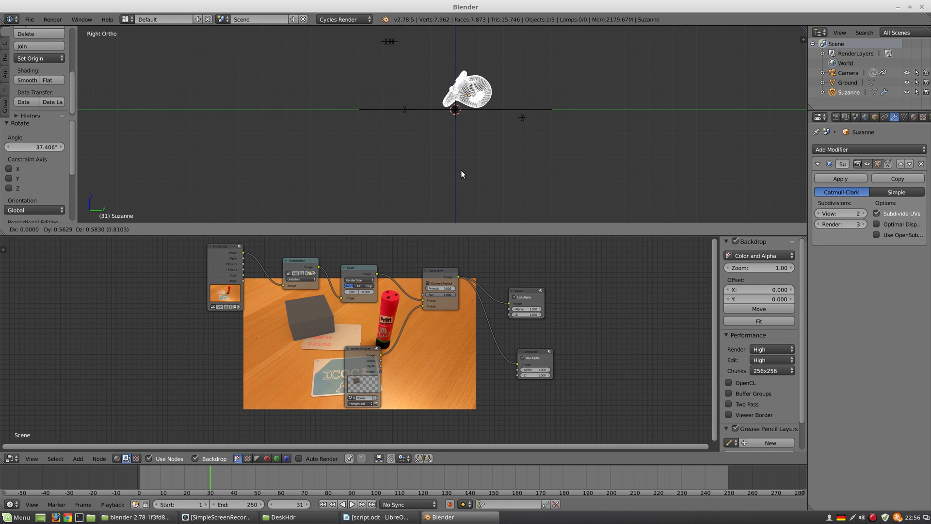
pyautogui.click(460, 171)
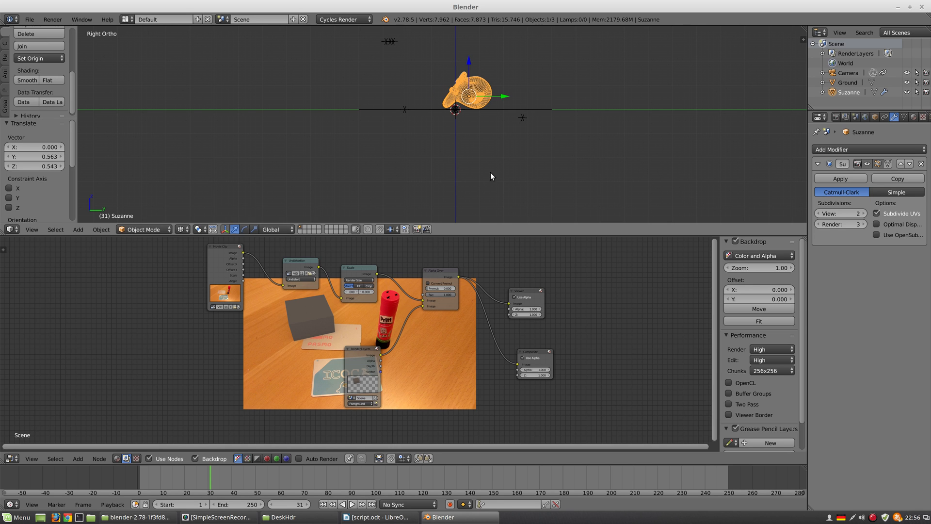
pyautogui.press('r')
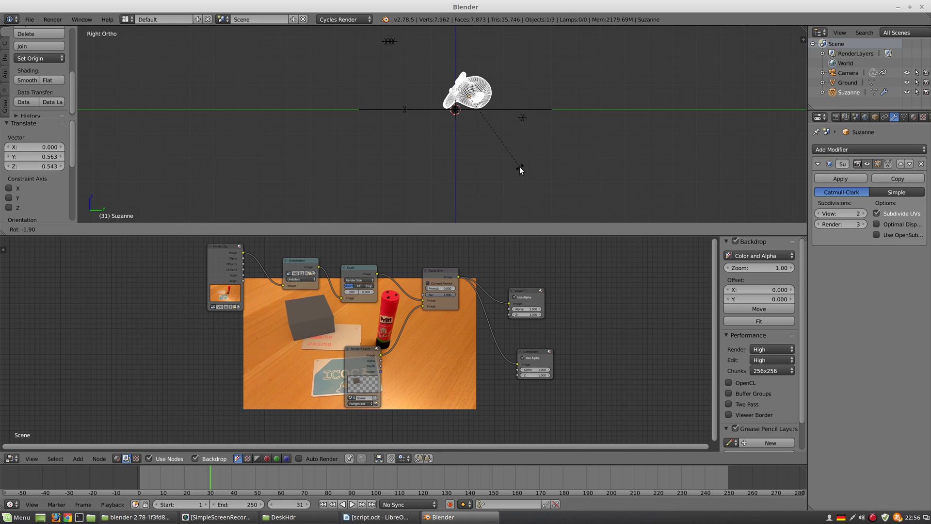
pyautogui.click(519, 167)
# - In the camera view, rotate the monkey around Z to face the camera and move it about 0.817 along Y
pyautogui.press('KP_0')
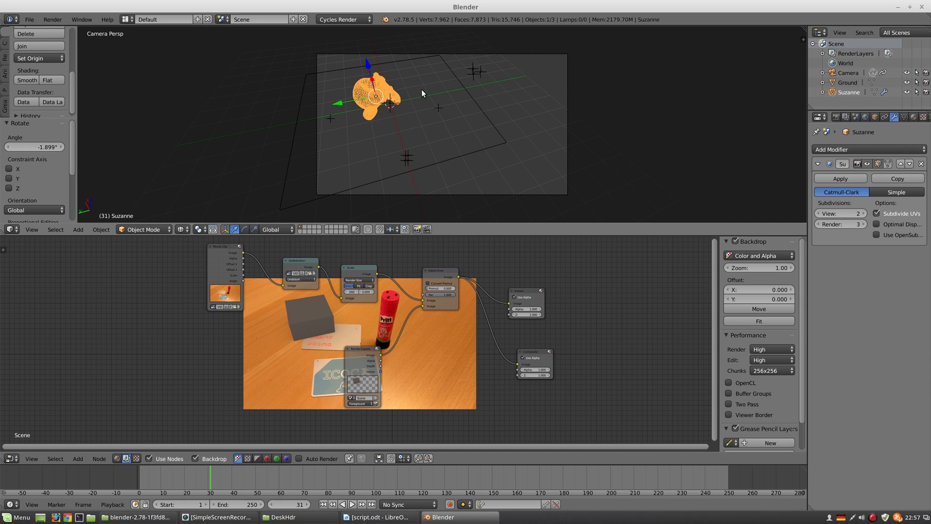
pyautogui.press('r')
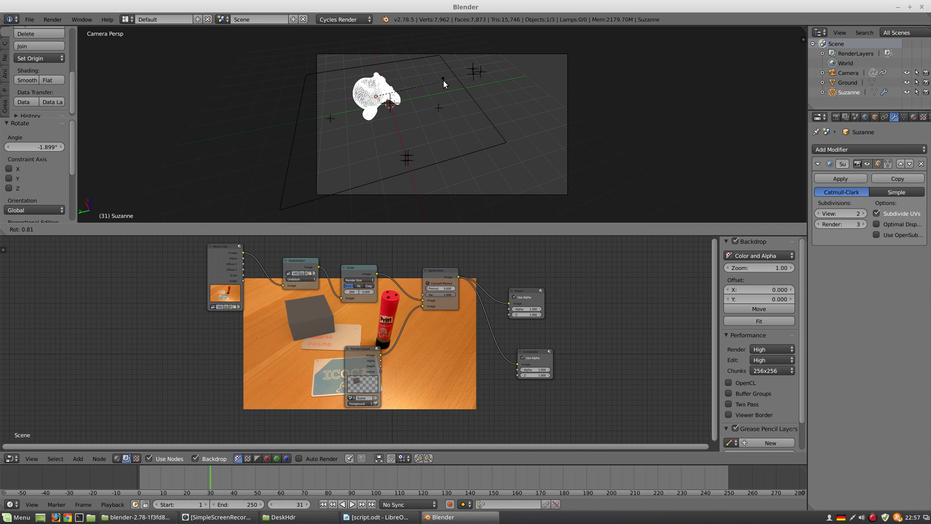
pyautogui.press('z')
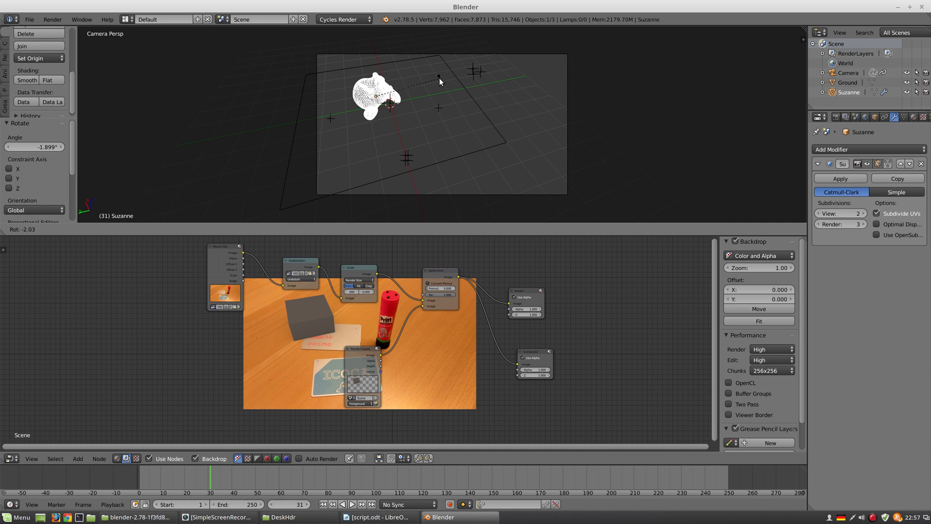
pyautogui.click(393, 149)
pyautogui.moveTo(340, 101); pyautogui.dragTo(321, 104)
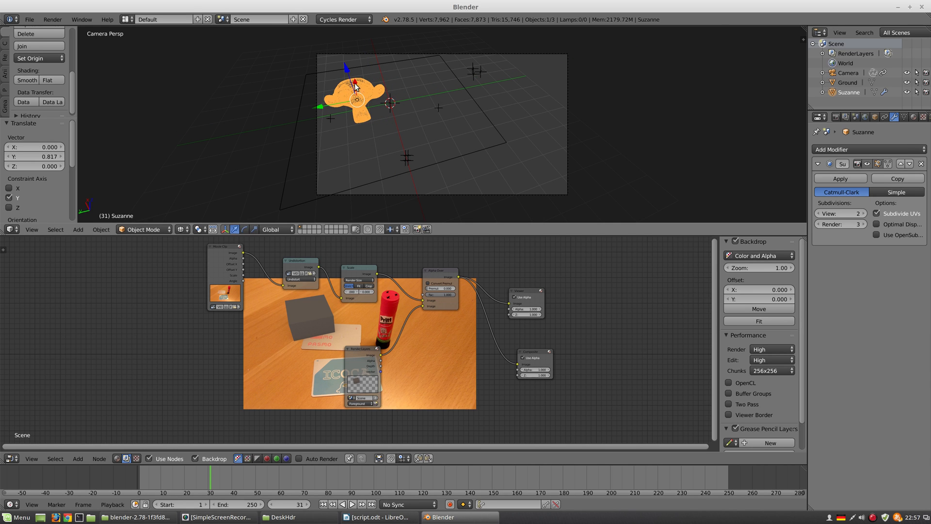
# - Move the monkey about 0.141 along Y, shift it along X toward the camera and another 0.064 along Y, and render frame 31
pyautogui.moveTo(347, 69); pyautogui.dragTo(349, 89)
pyautogui.rightClick(349, 90)
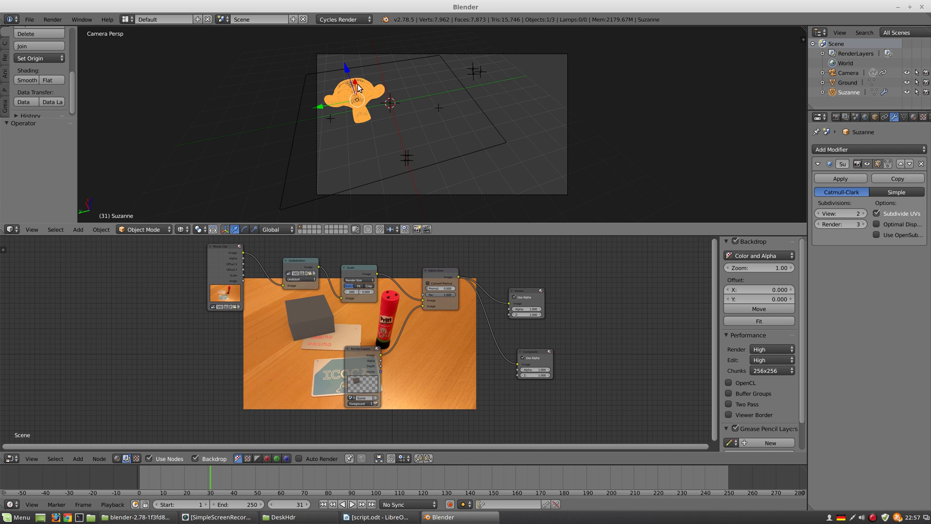
pyautogui.press('KP_3')
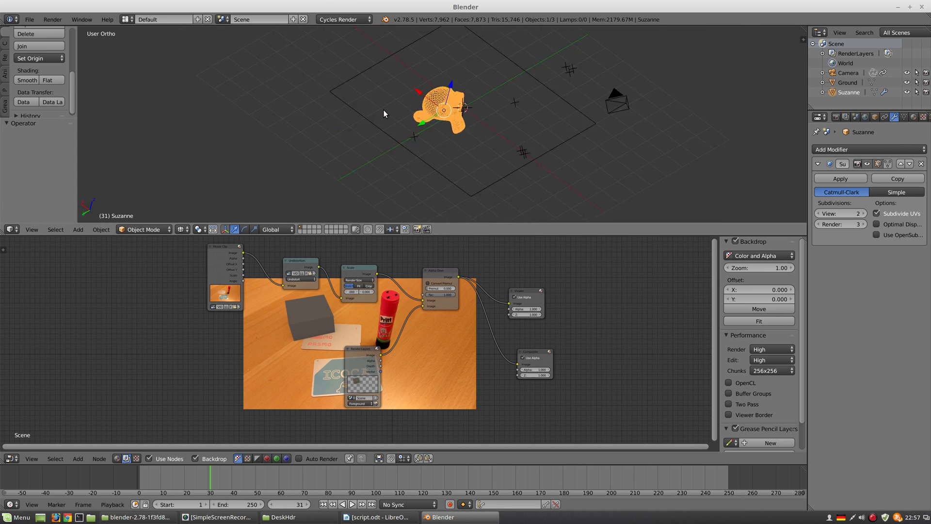
pyautogui.moveTo(528, 99); pyautogui.dragTo(528, 97)
pyautogui.press('KP_0')
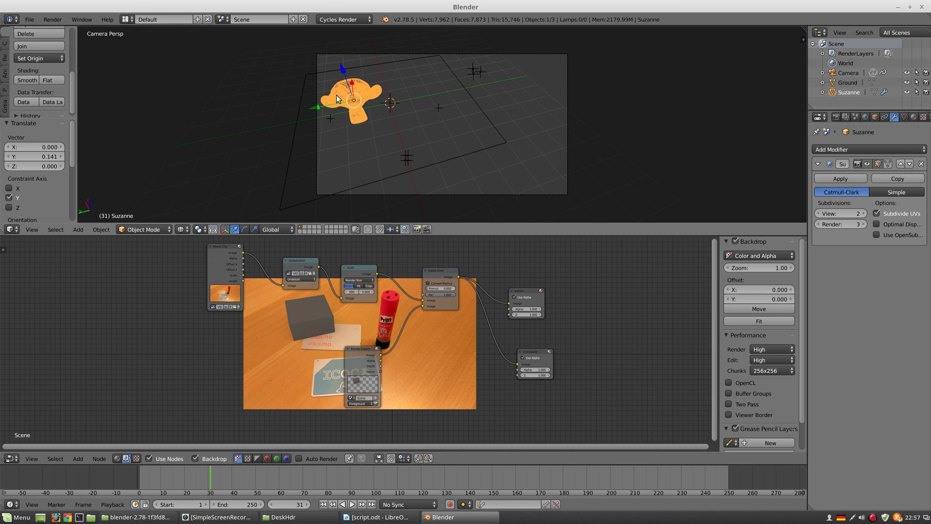
pyautogui.moveTo(353, 86); pyautogui.dragTo(316, 124)
pyautogui.press('F12')
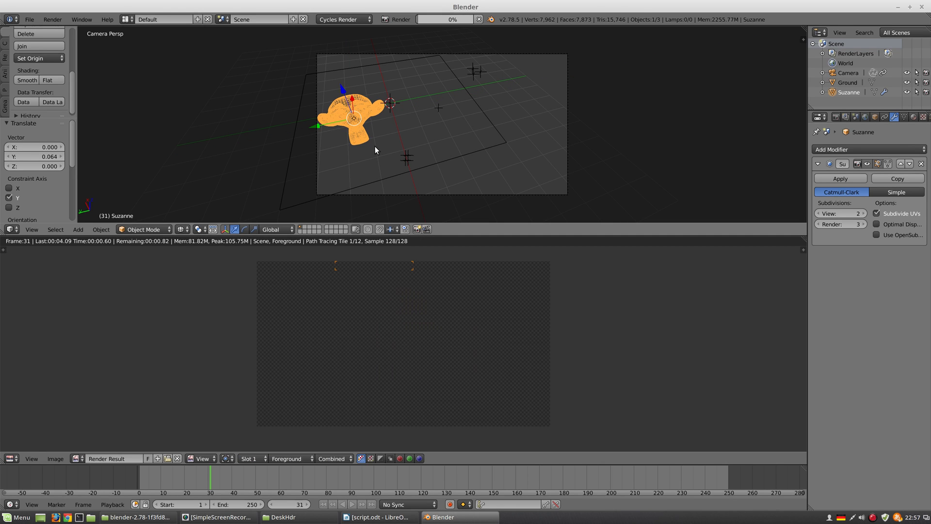
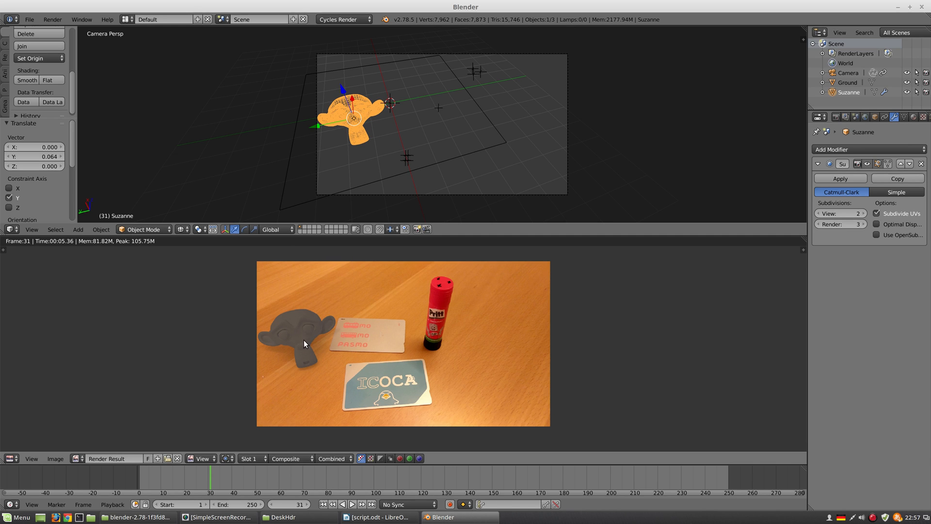
# - Give the monkey a new Principled BSDF material with Metallic 1.000 and preview it in rendered viewport shading
pyautogui.click(914, 117)
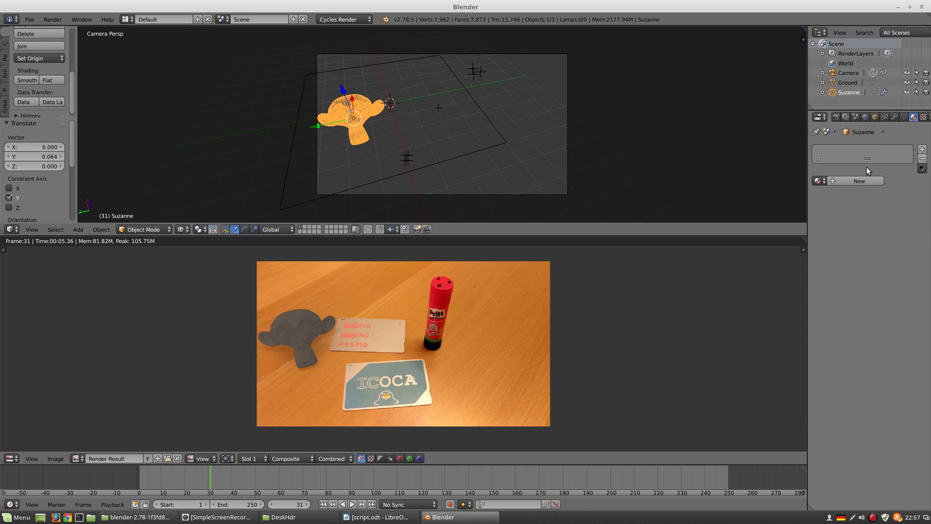
pyautogui.click(866, 181)
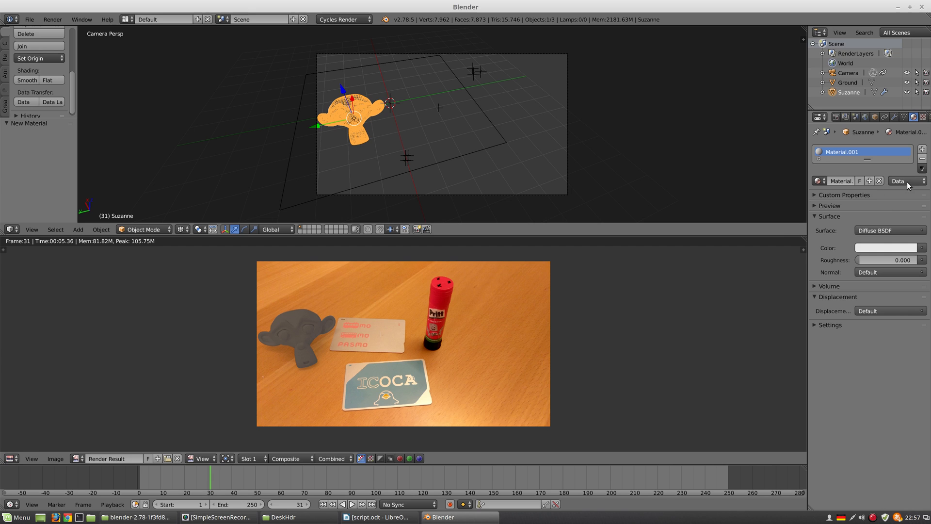
pyautogui.click(880, 231)
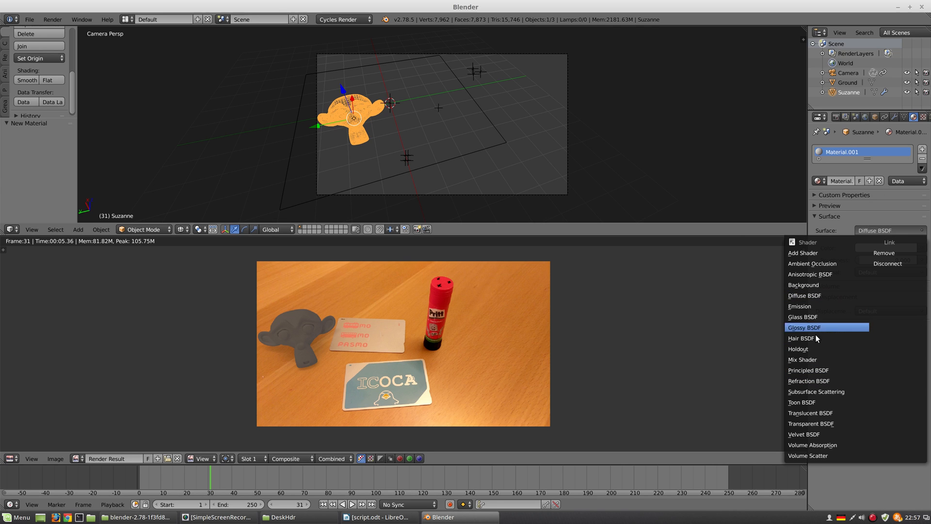
pyautogui.click(817, 371)
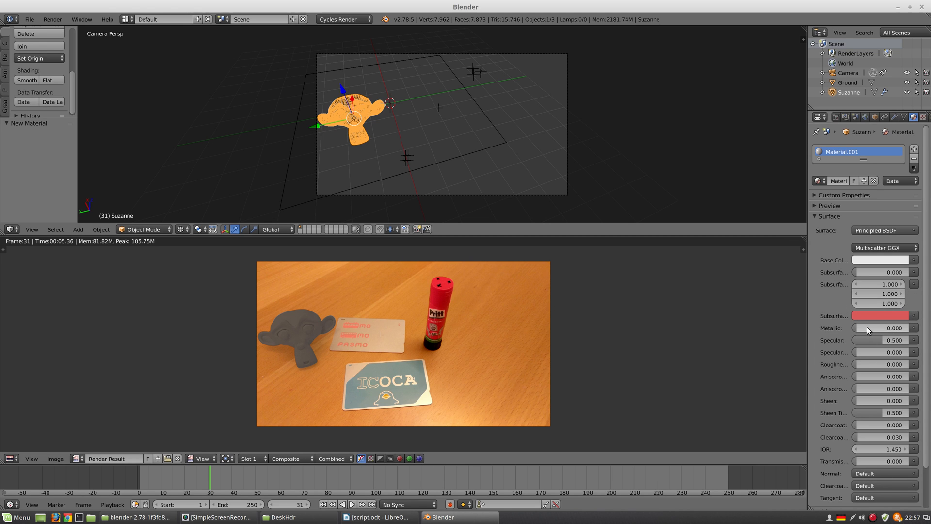
pyautogui.moveTo(863, 327); pyautogui.dragTo(907, 327)
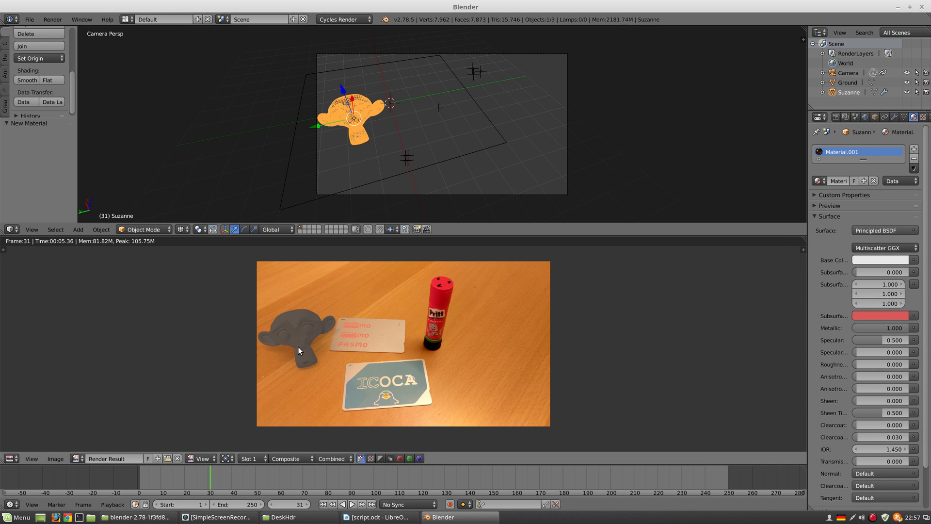
pyautogui.hotkey('shift', 'F3')
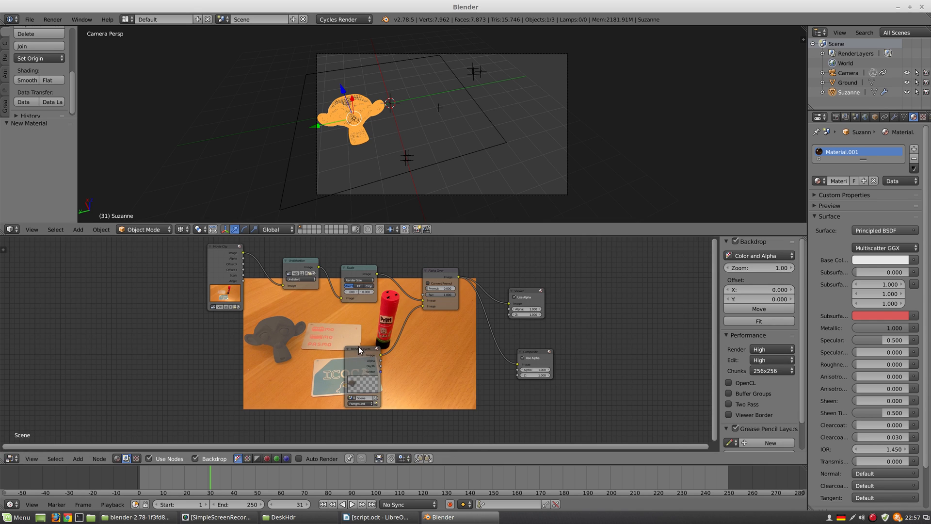
pyautogui.click(182, 230)
pyautogui.click(212, 167)
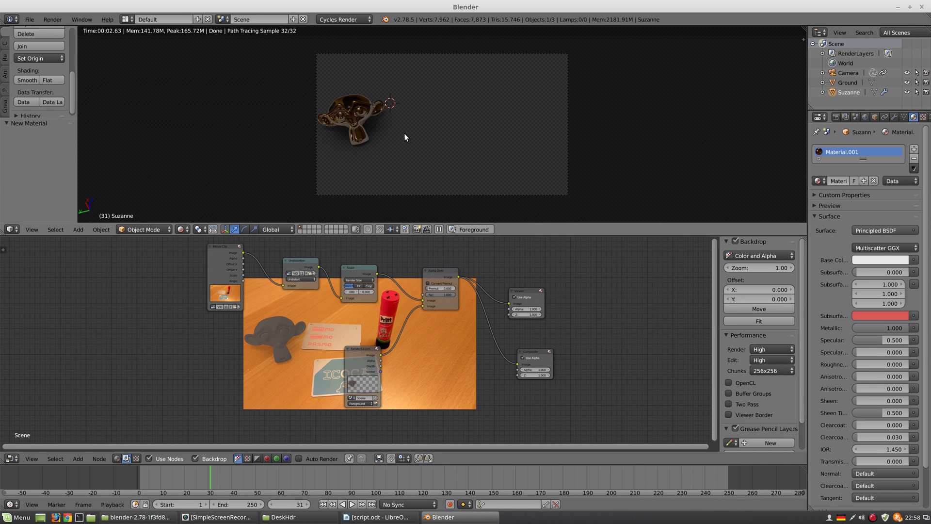
# - Disable Glossy ray visibility for the Ground plane, using rendered viewport shading to compare reflections, and render frame 31
pyautogui.press('z')
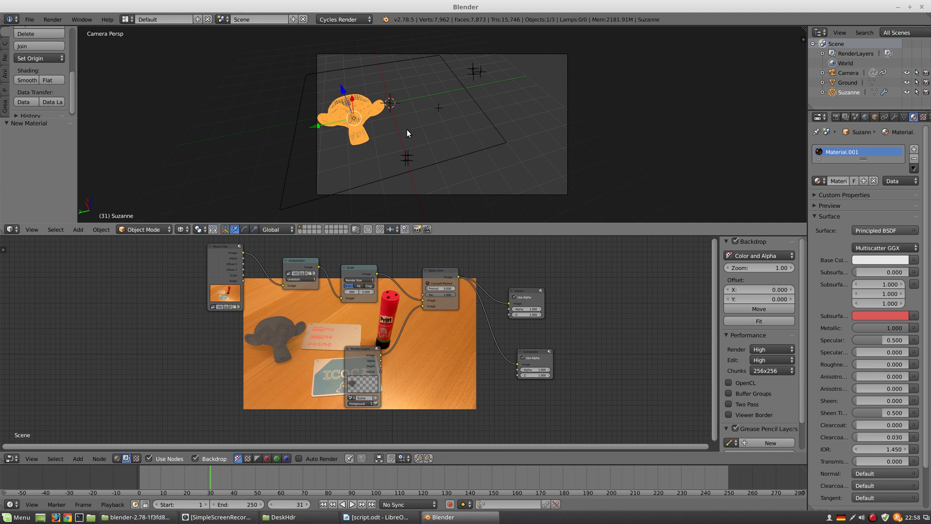
pyautogui.rightClick(495, 125)
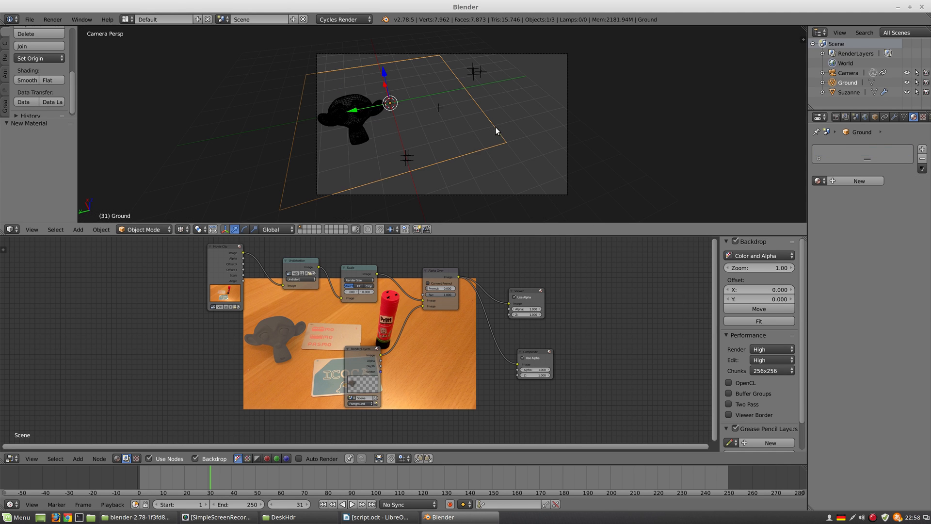
pyautogui.click(874, 117)
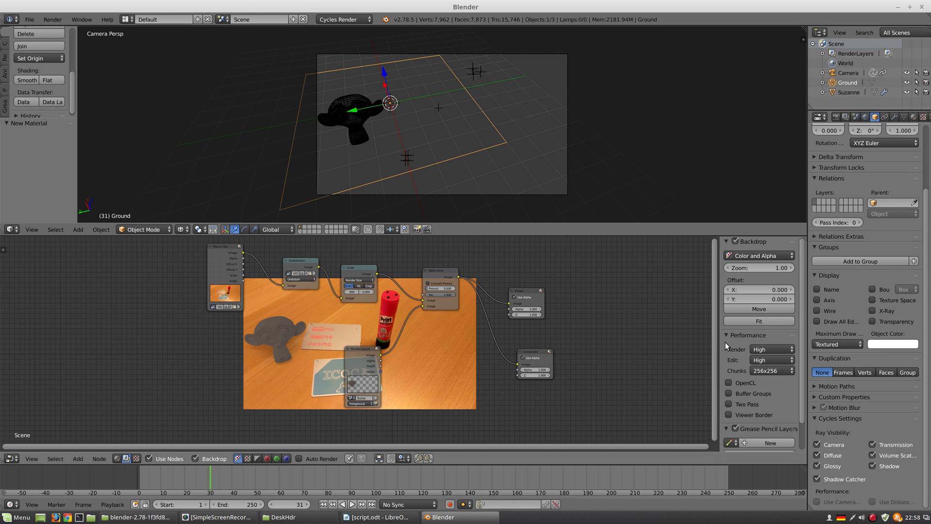
pyautogui.click(184, 229)
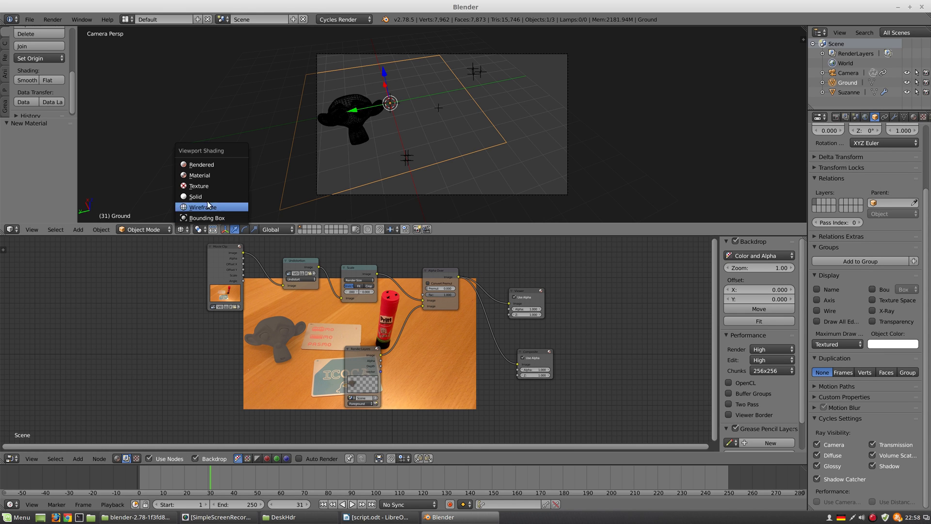
pyautogui.click(219, 166)
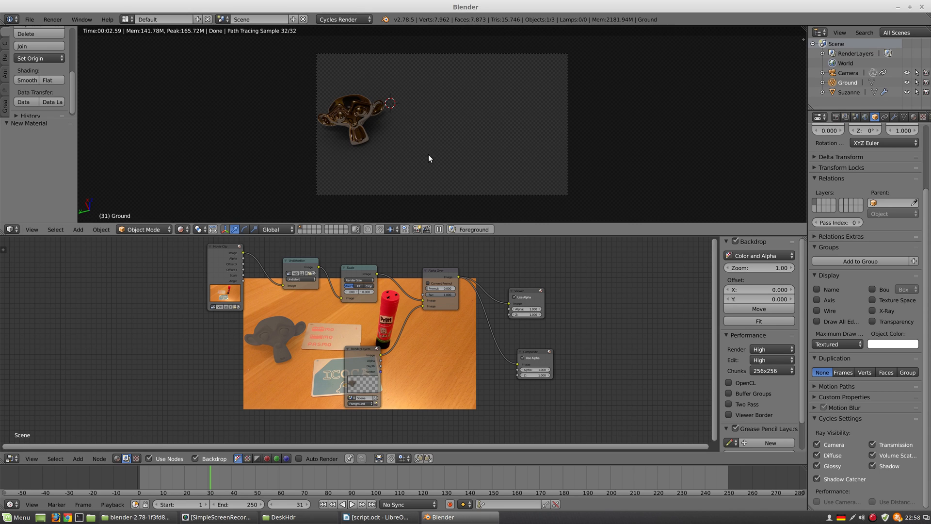
pyautogui.click(816, 466)
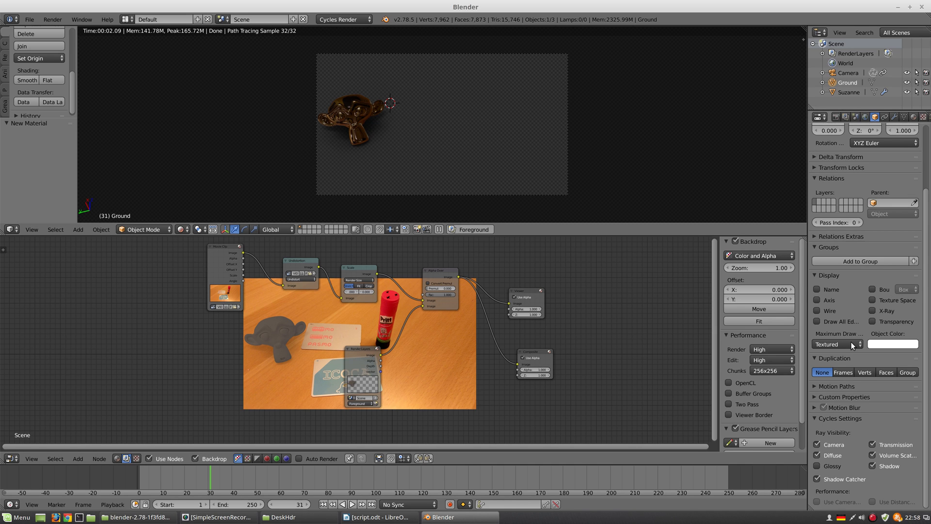
pyautogui.click(913, 117)
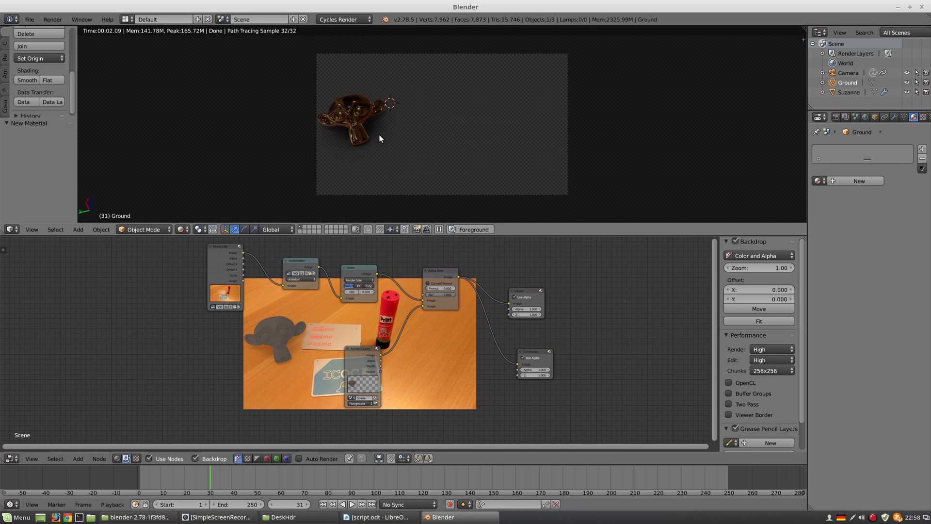
pyautogui.press('F12')
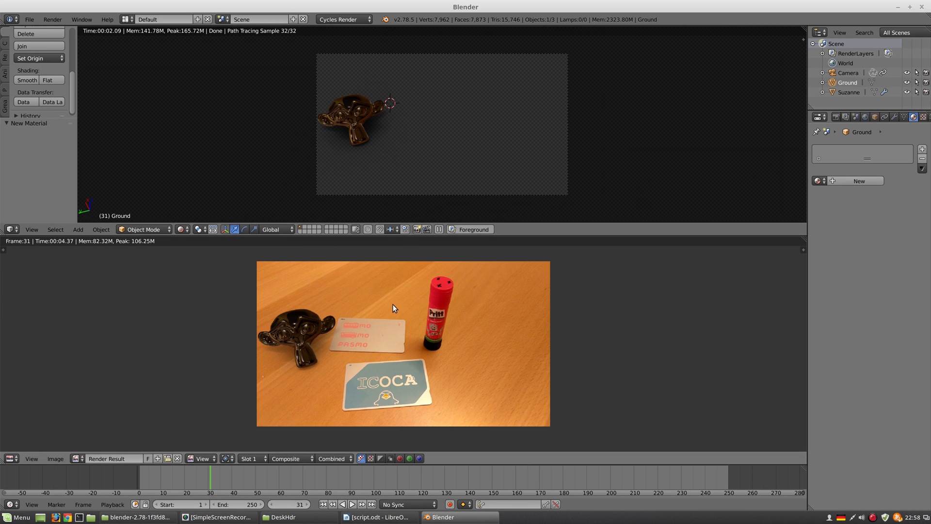
# - Set the World background strength to 5 and render frame 31 to check the monkey's brightness
pyautogui.click(865, 117)
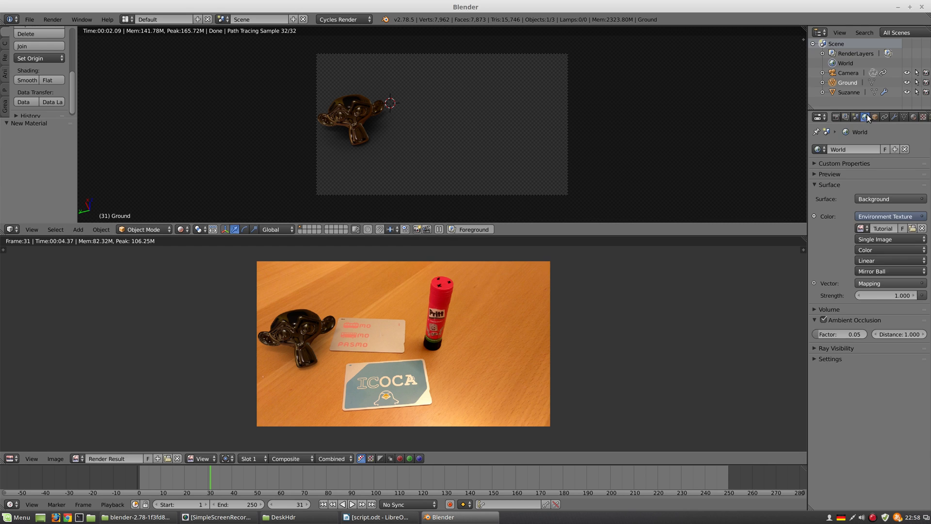
pyautogui.click(893, 295)
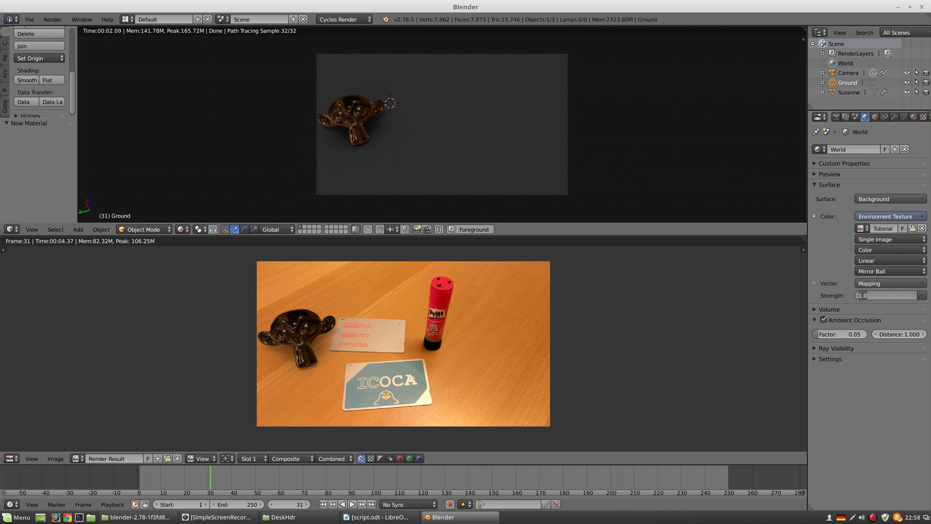
pyautogui.write('5')
pyautogui.press('Return')
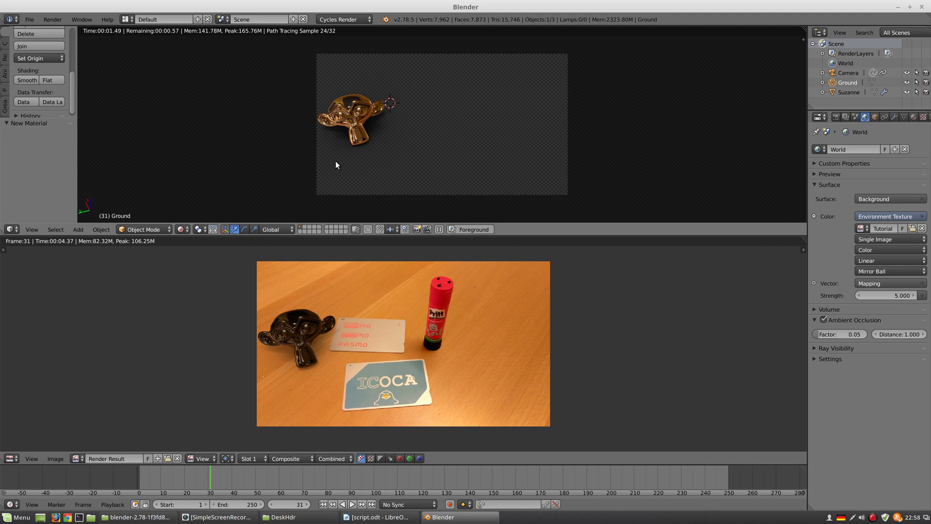
pyautogui.press('F12')
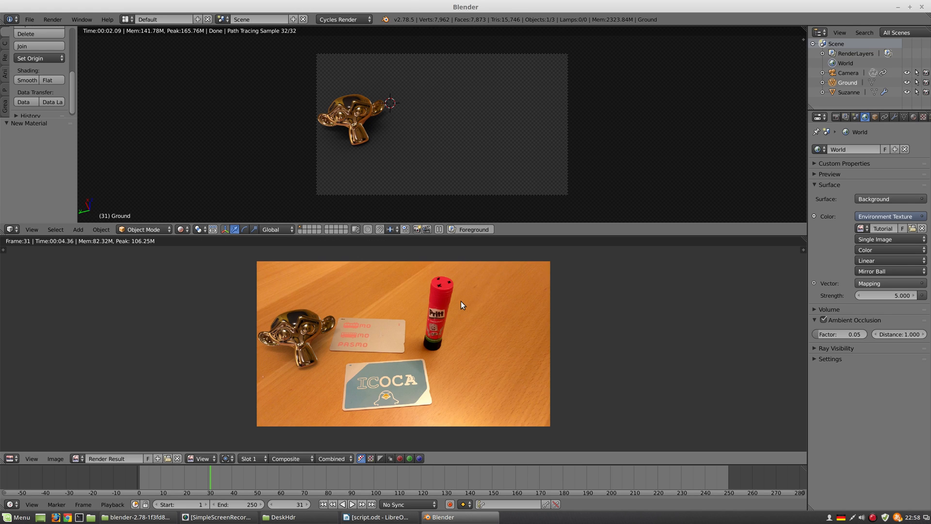
# - Set the World background strength to 7 and render frame 31 again
pyautogui.click(891, 295)
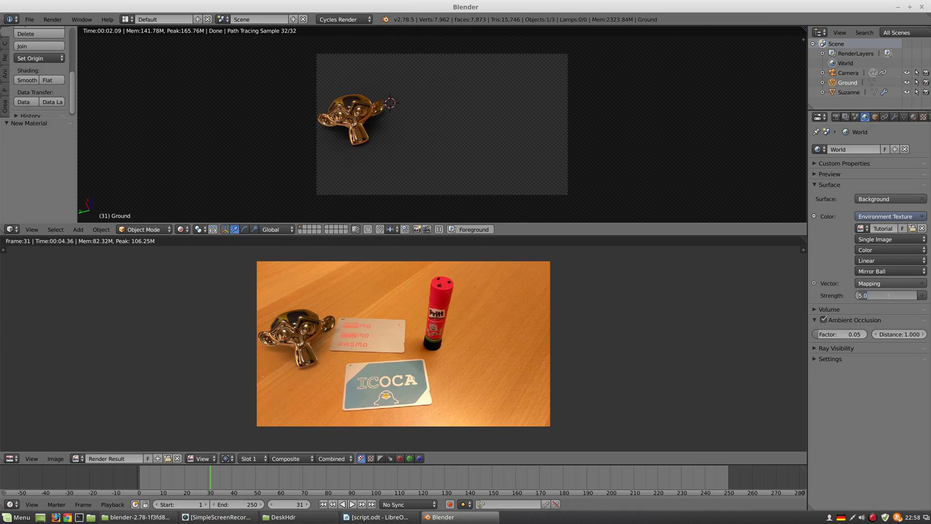
pyautogui.write('7')
pyautogui.press('Return')
pyautogui.press('F12')
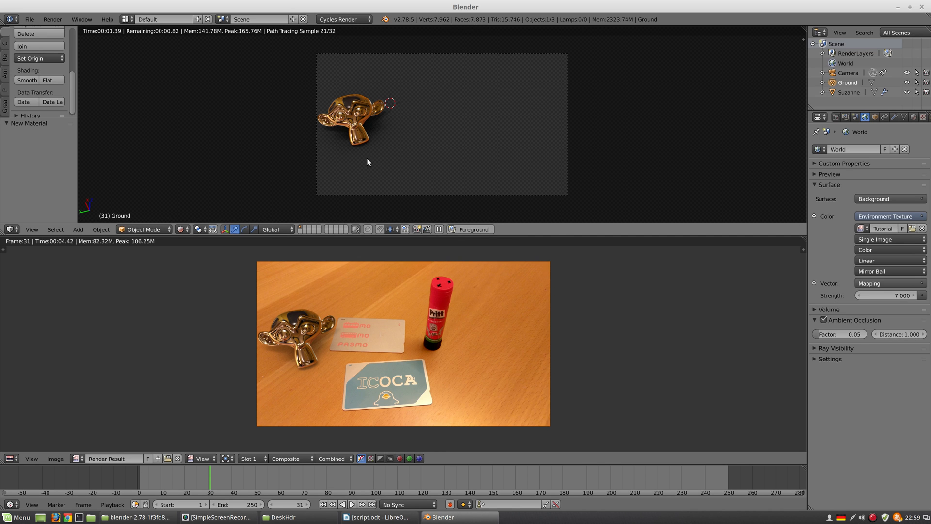
# - Render frames 93 and 73 to check the composited monkey at other points of the footage
pyautogui.moveTo(220, 476); pyautogui.dragTo(357, 478)
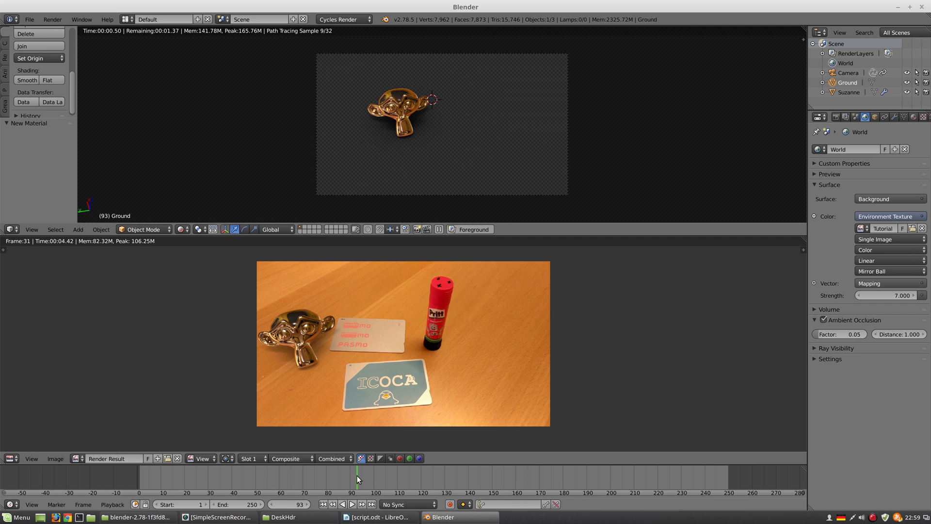
pyautogui.press('F12')
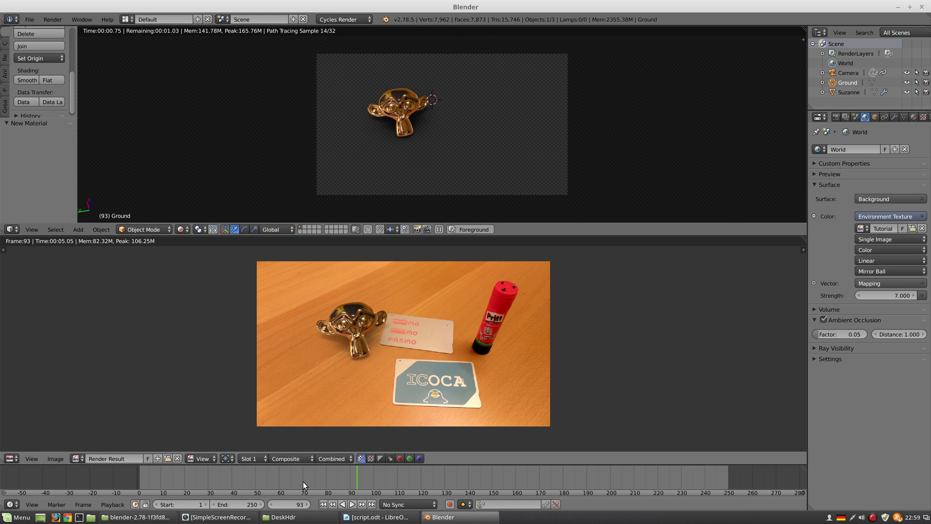
pyautogui.moveTo(301, 481)
pyautogui.mouseDown()
pyautogui.moveTo(203, 470)
pyautogui.moveTo(293, 474)
pyautogui.moveTo(249, 470)
pyautogui.moveTo(198, 475)
pyautogui.moveTo(324, 482)
pyautogui.moveTo(228, 481)
pyautogui.moveTo(310, 481)
pyautogui.mouseUp()
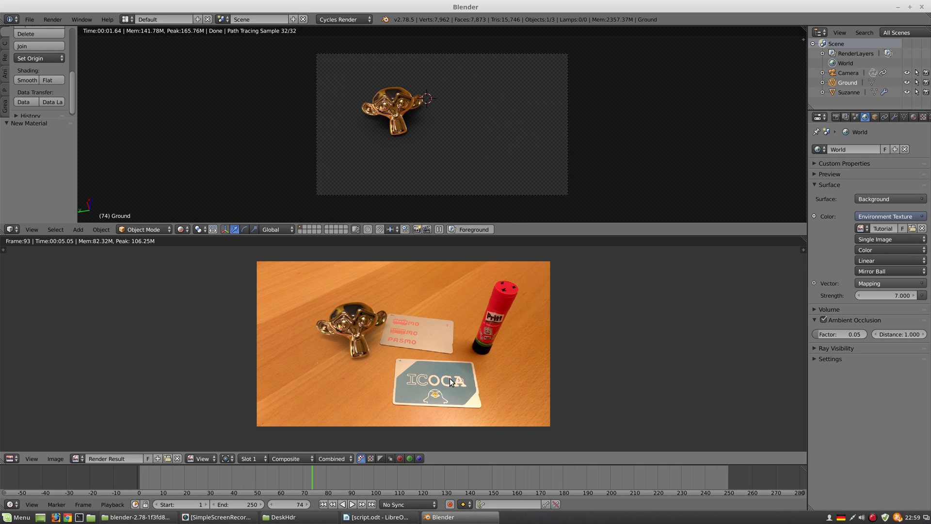
pyautogui.moveTo(275, 469); pyautogui.dragTo(310, 472)
pyautogui.press('F12')
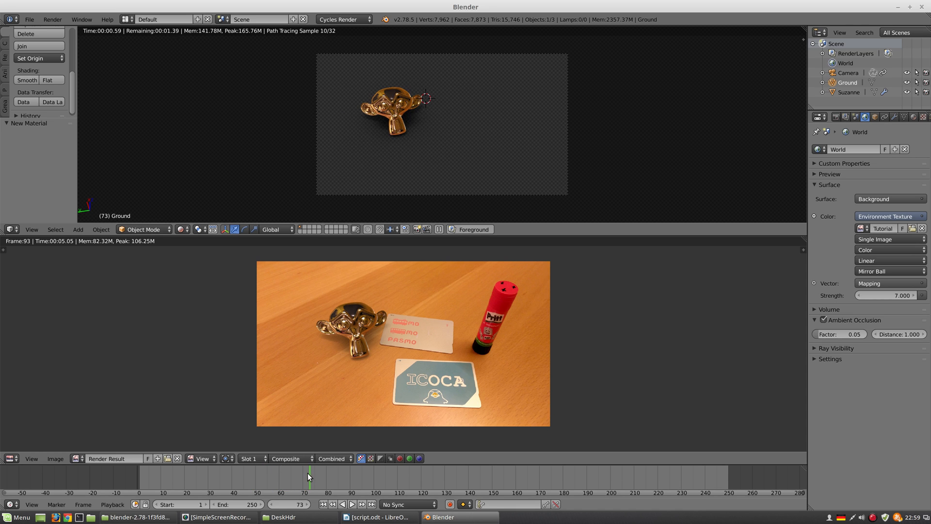